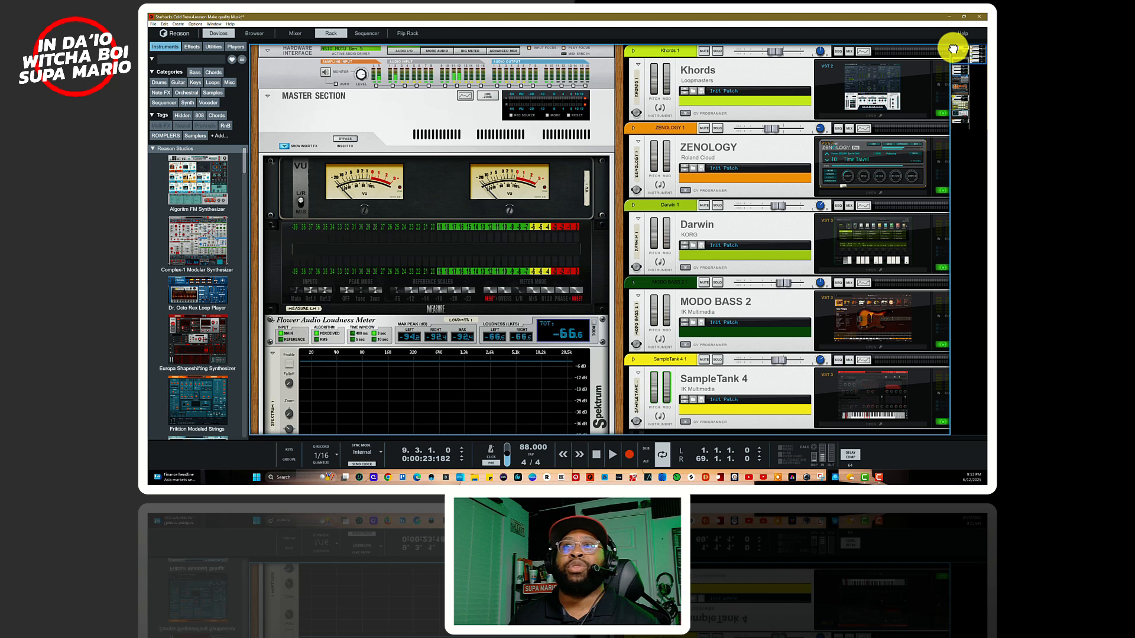
Step: Look over the rack devices from Khords down to NOTONIK V1 and return to the upper part of the rack
drag(949, 45, 961, 123)
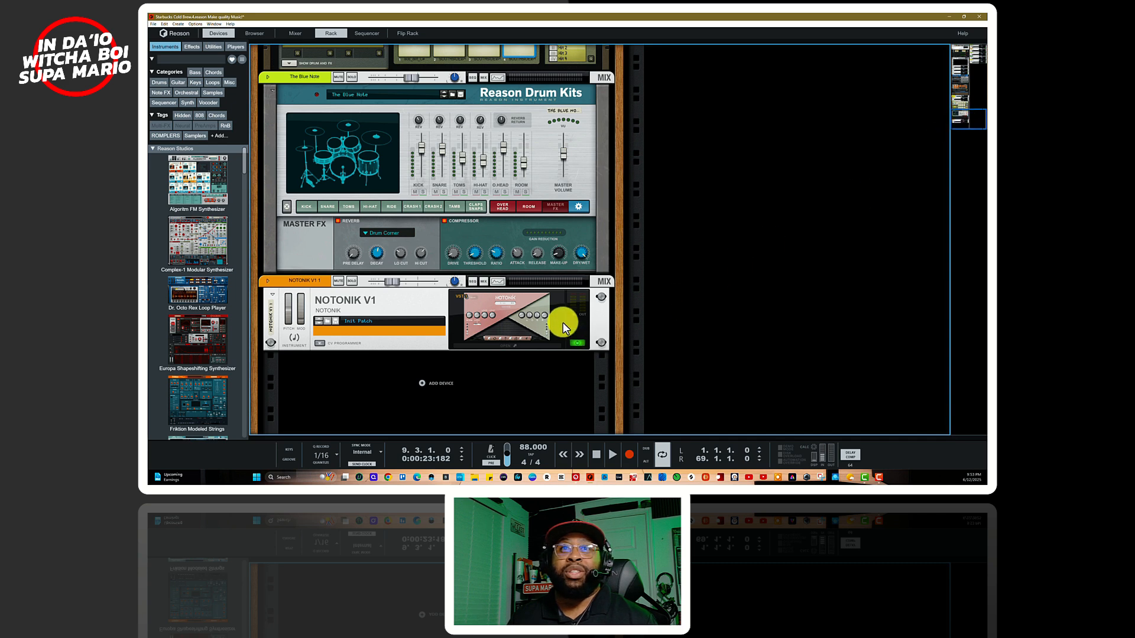
drag(965, 107, 983, 19)
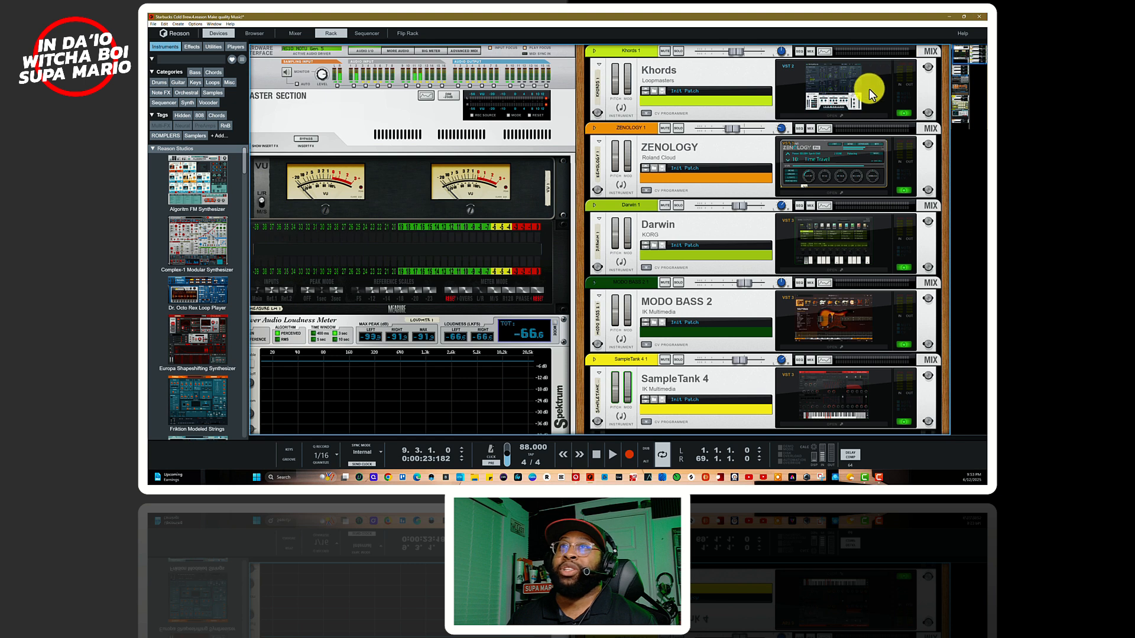
drag(963, 51, 970, 67)
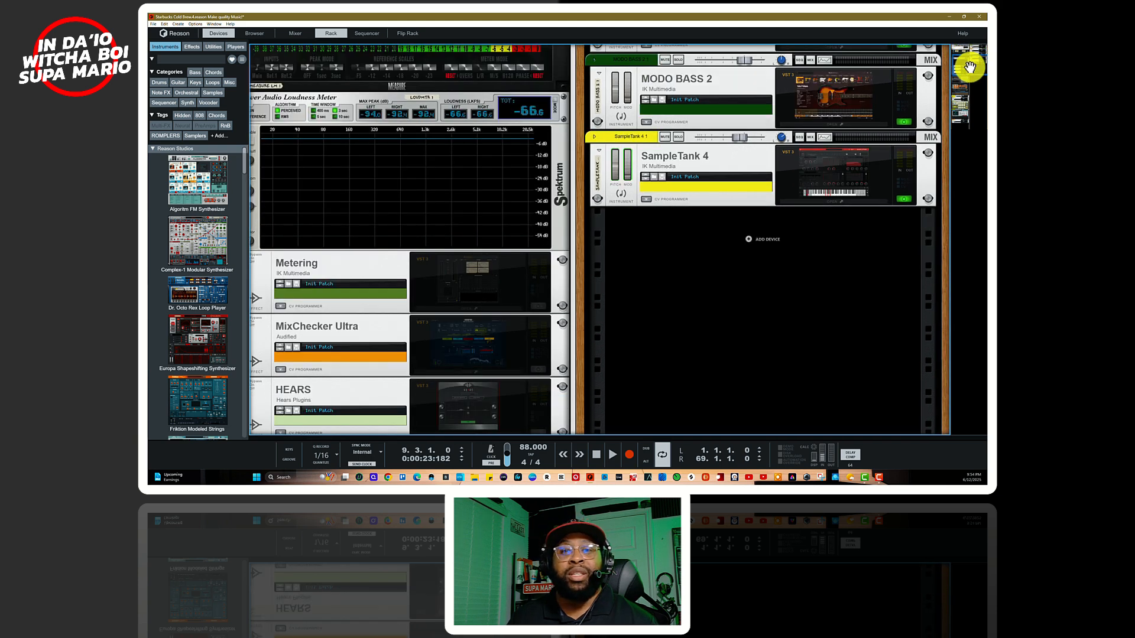
Step: Select the Khords 1 track in the sequencer, open the Khords plugin window from the rack and move it to the middle
key(F7)
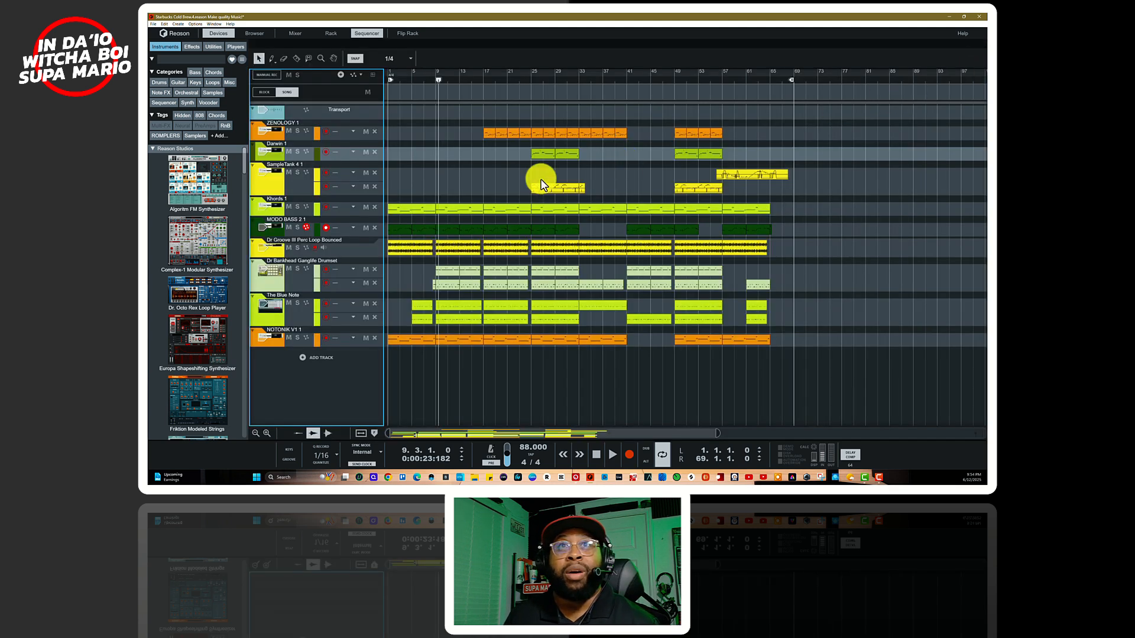
click(281, 213)
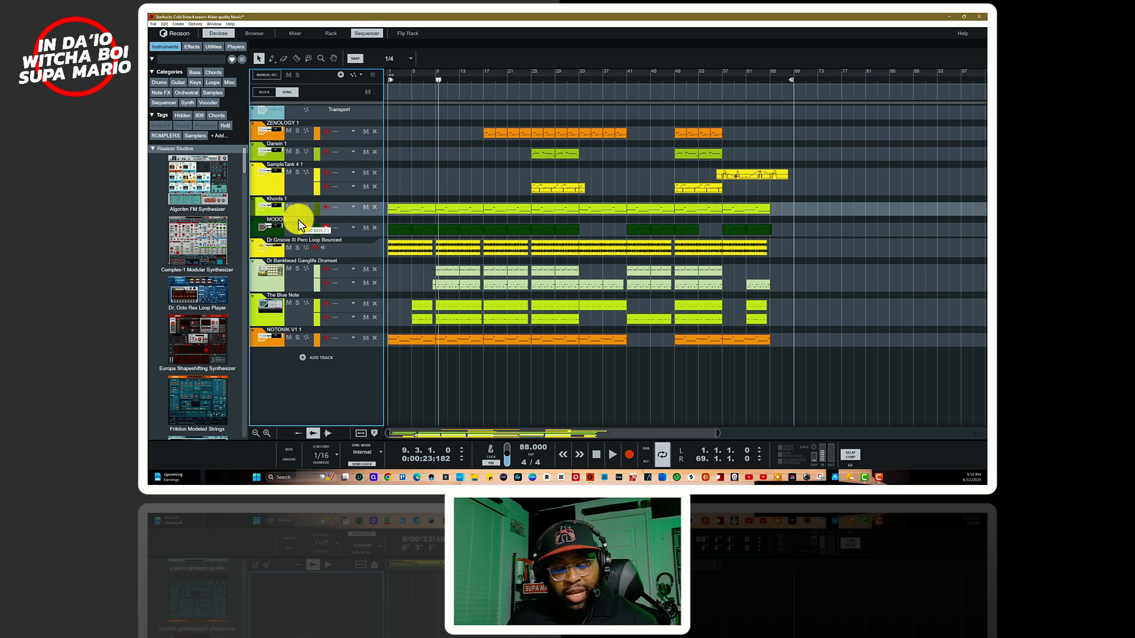
key(F6)
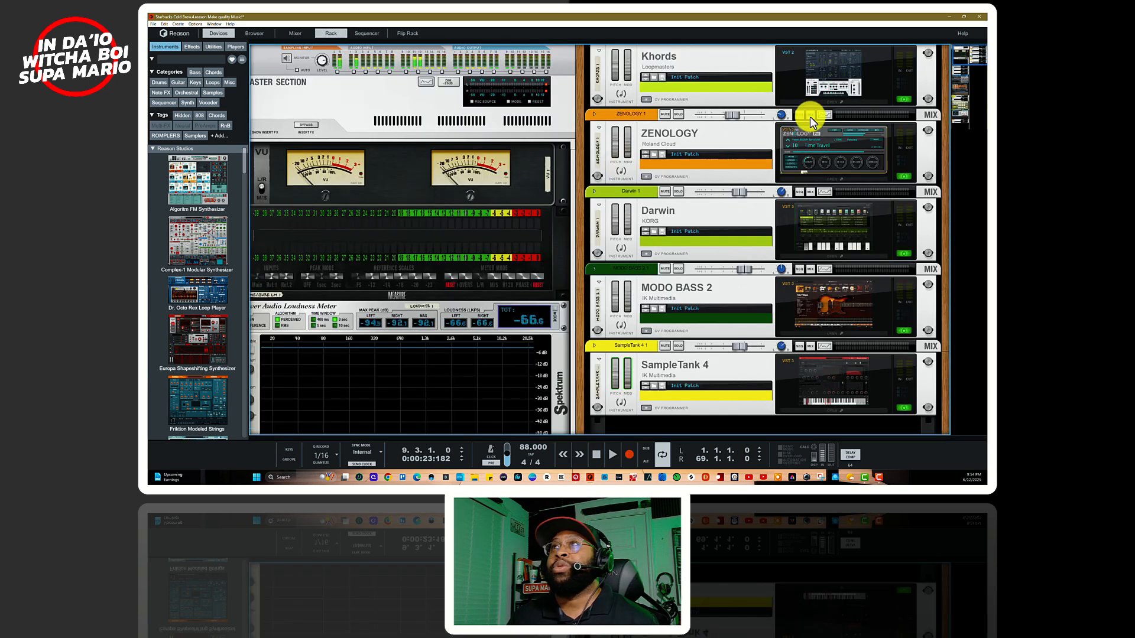
click(831, 100)
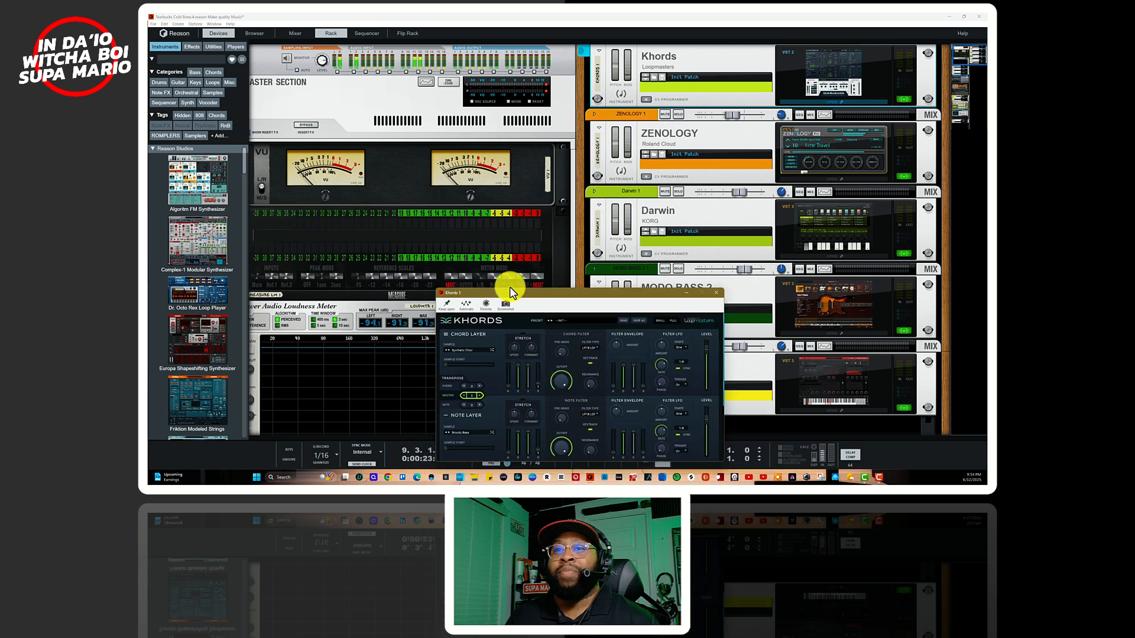
drag(509, 286, 535, 134)
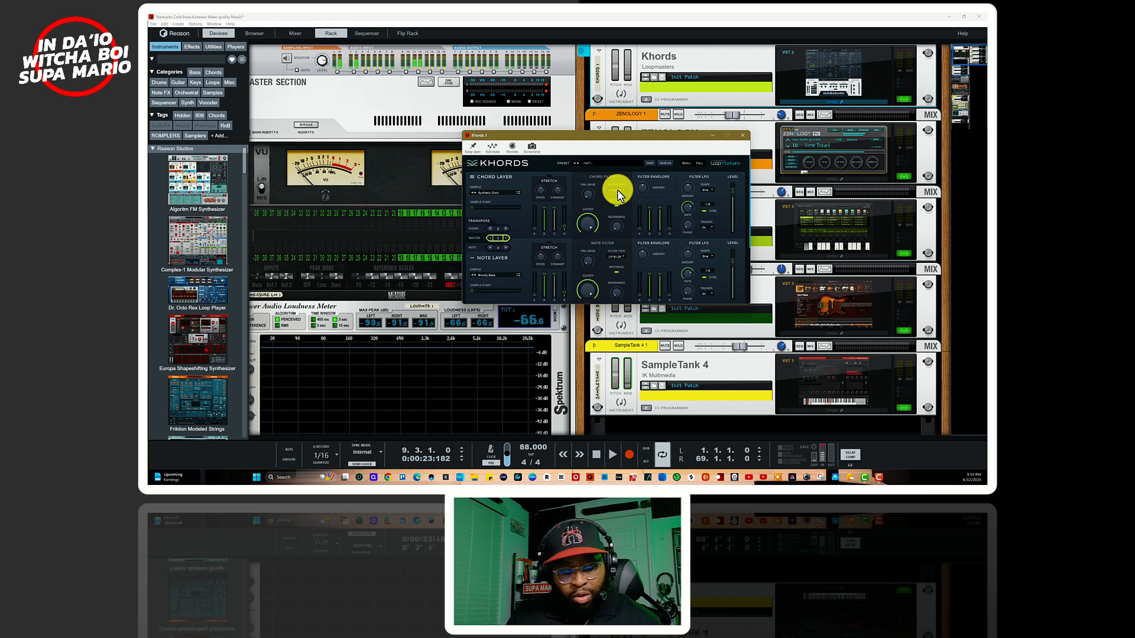
Step: Make Khords 1 the active track in the sequencer and return to the rack
key(F7)
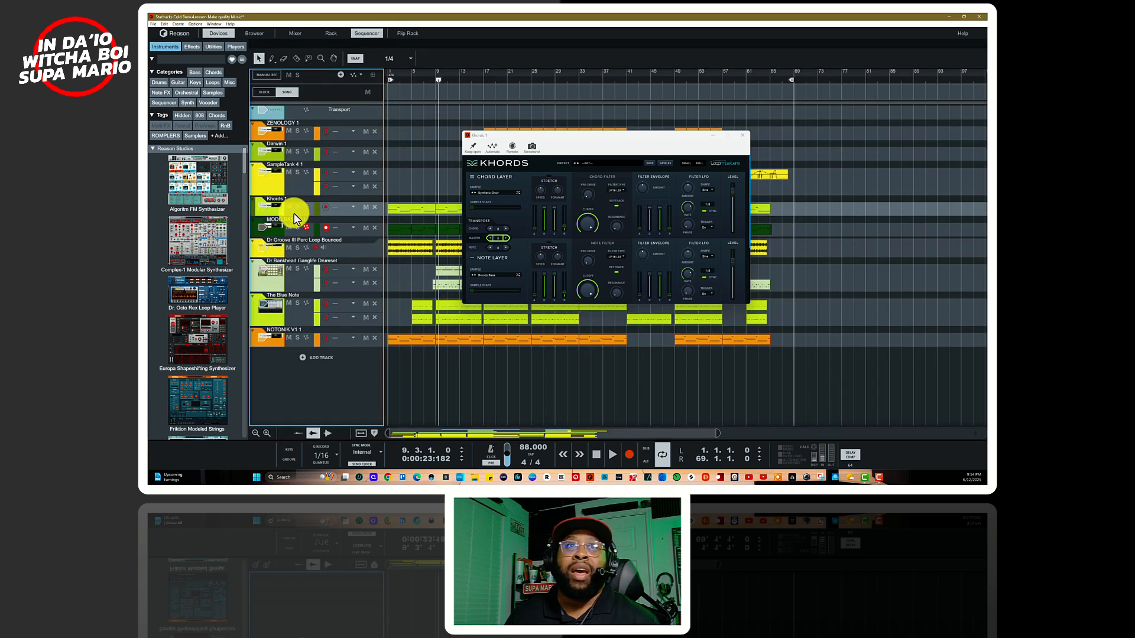
click(272, 213)
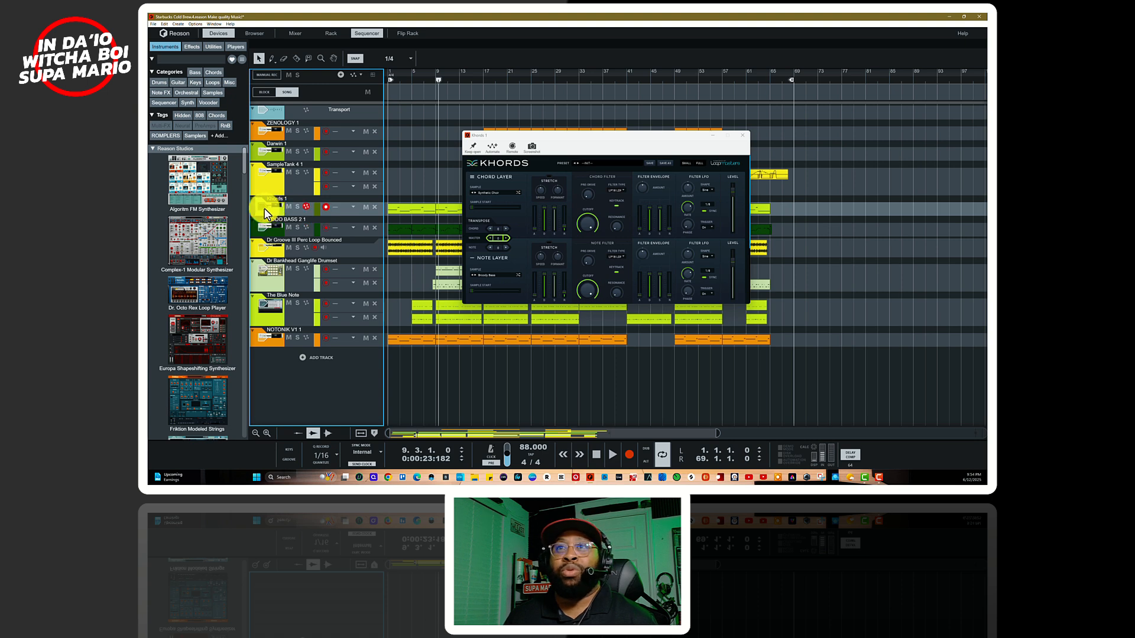
key(F6)
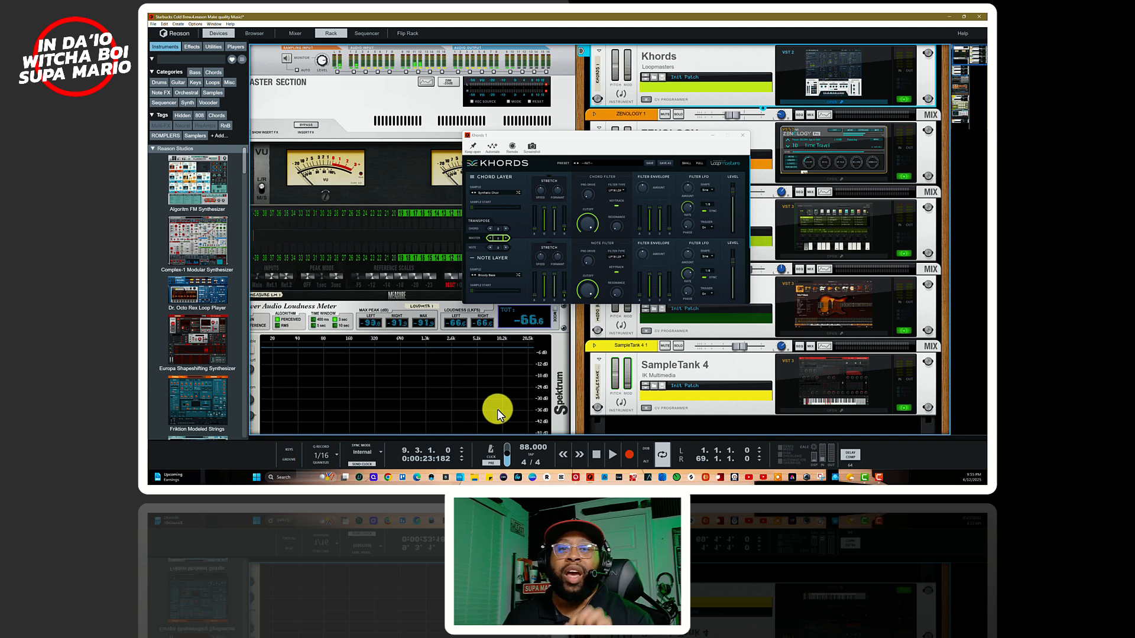
Step: Browse the user presets and factory preset categories in the Khords plugin and close the list without loading one
click(600, 161)
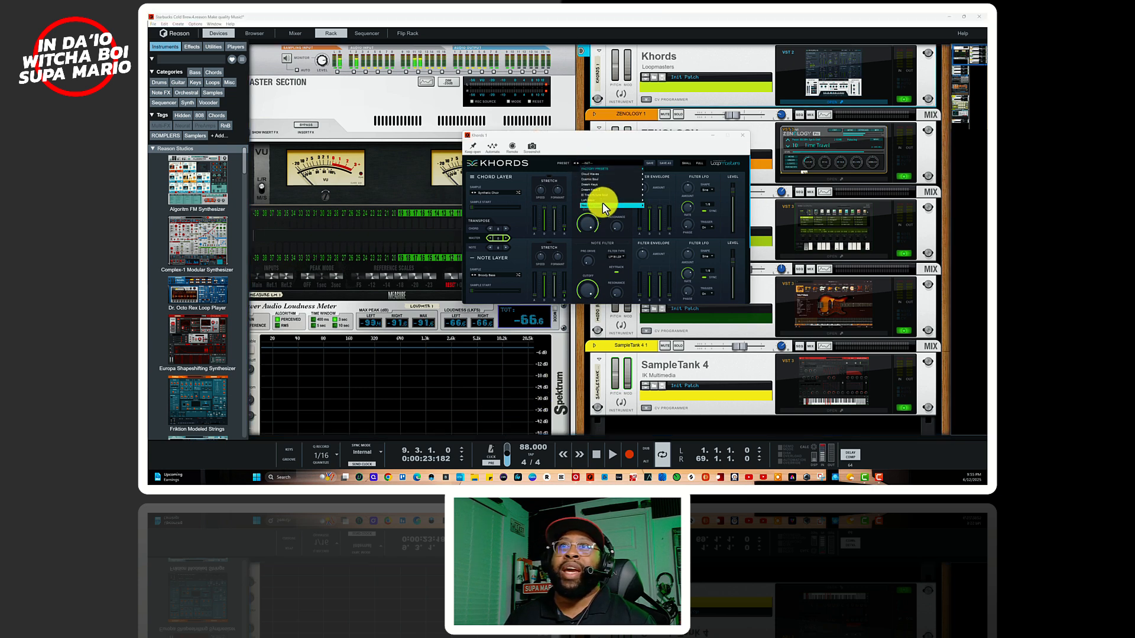
mouse_move(601, 200)
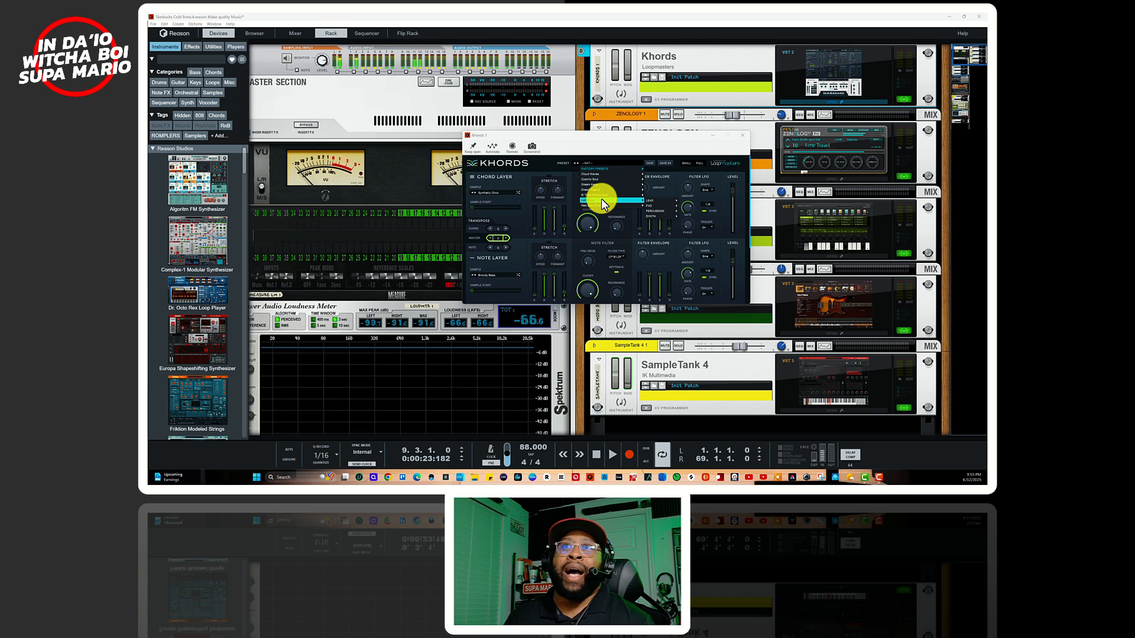
mouse_move(601, 178)
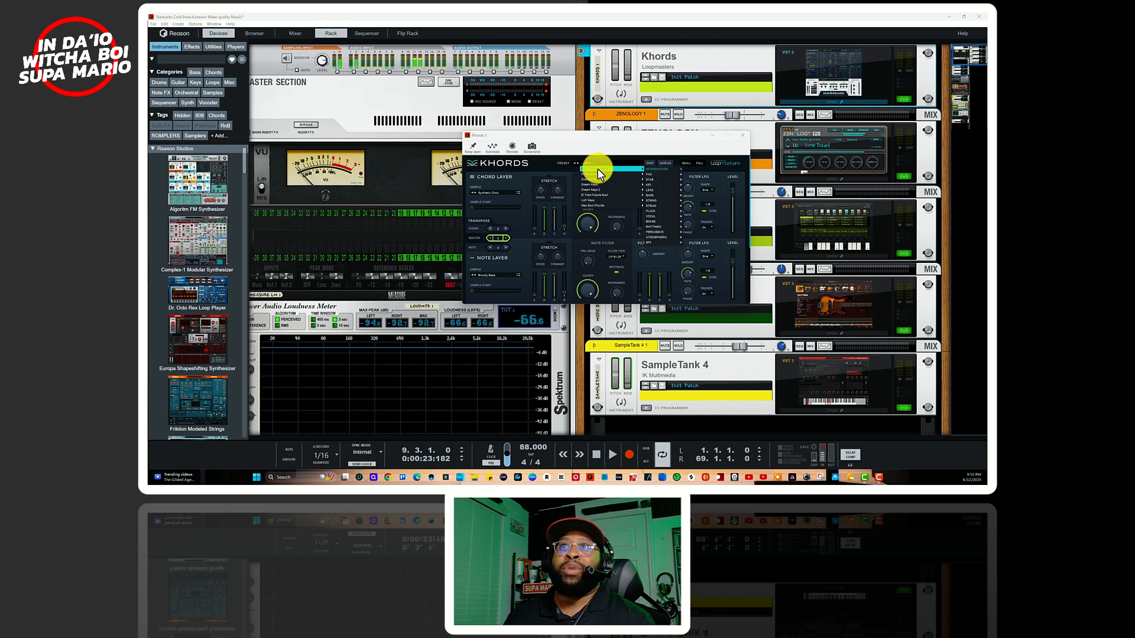
mouse_move(661, 175)
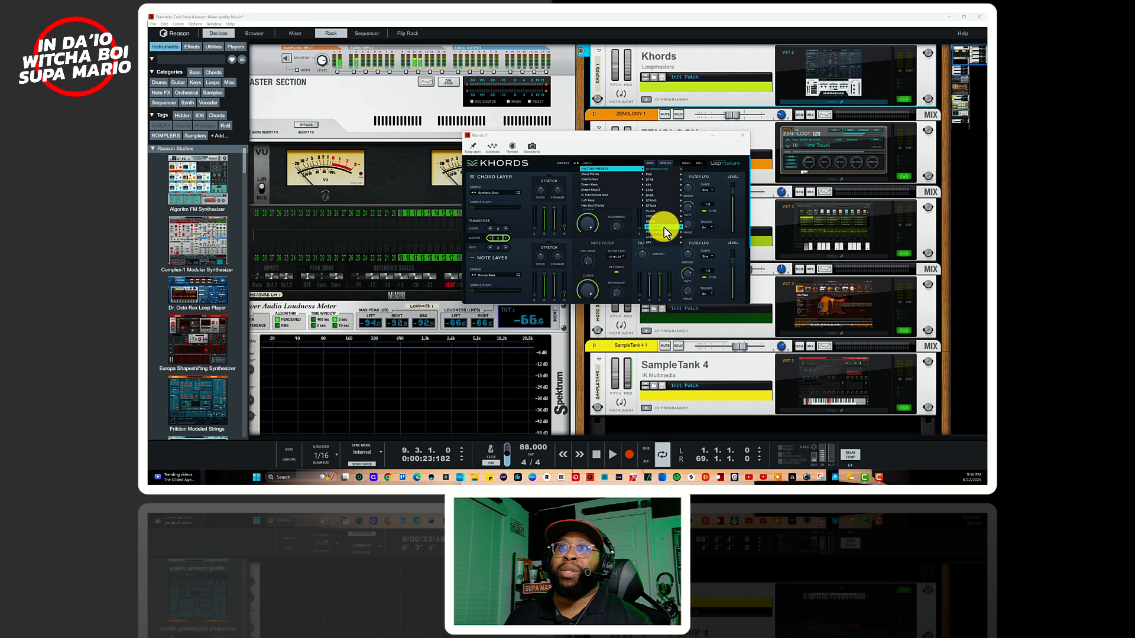
mouse_move(667, 232)
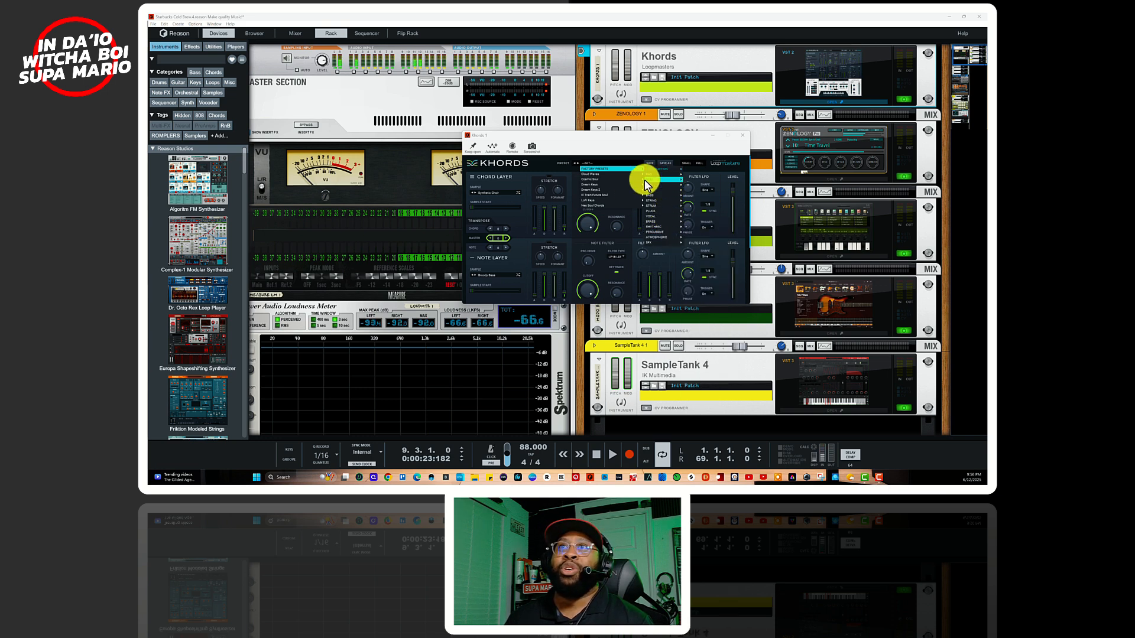
click(578, 166)
click(565, 147)
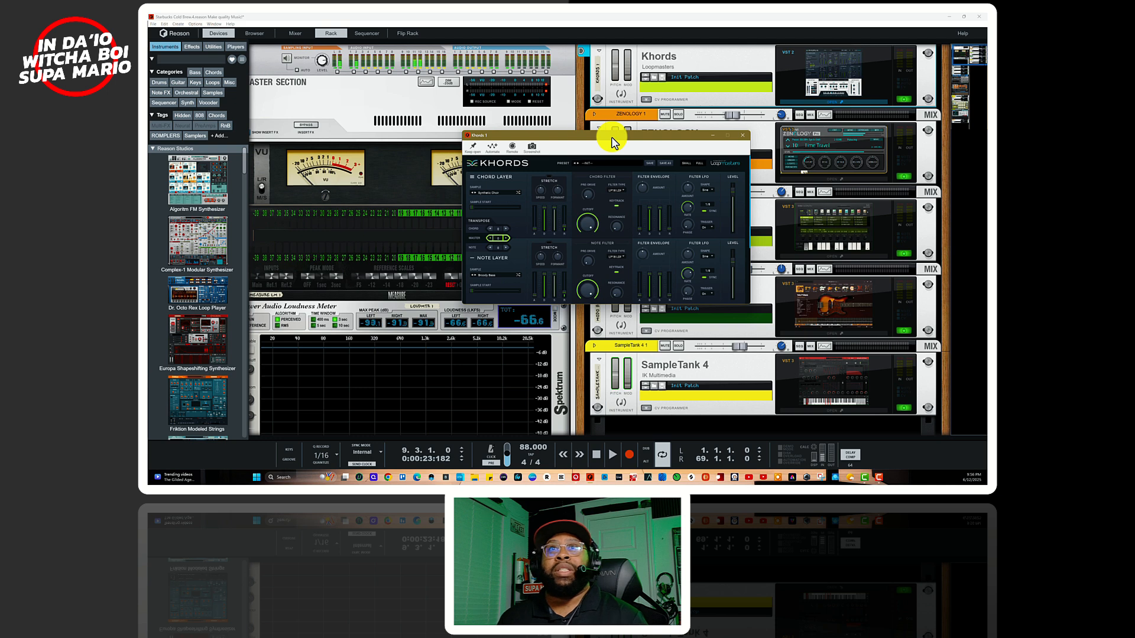
Step: Switch to the sequencer, close the Khords plugin window and solo the Khords 1 track
drag(632, 145, 617, 173)
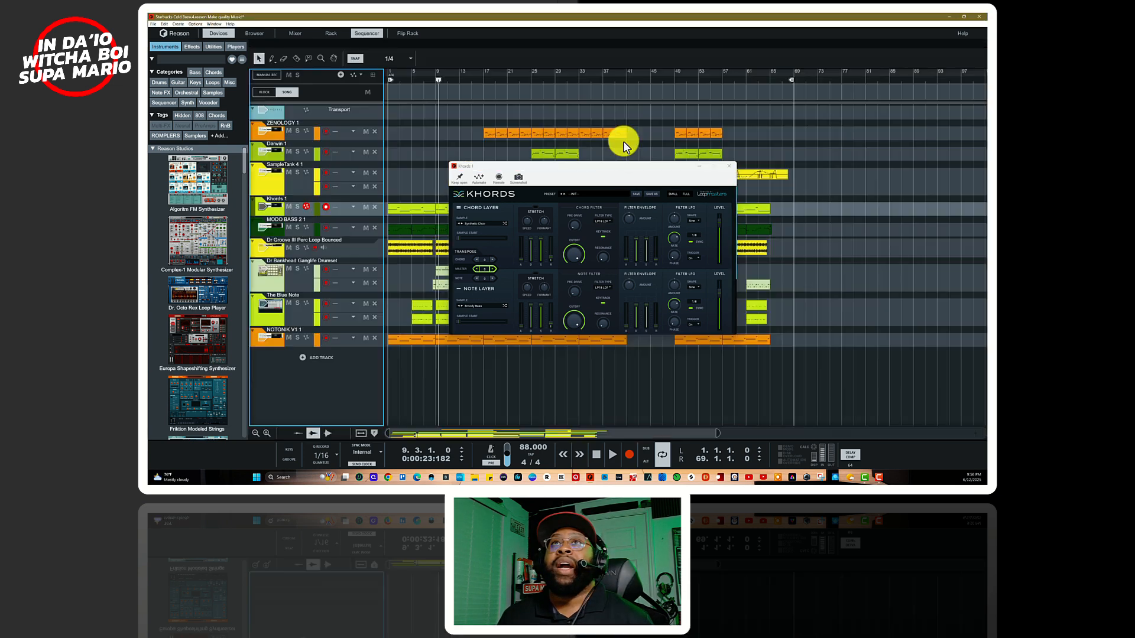
key(F7)
click(727, 166)
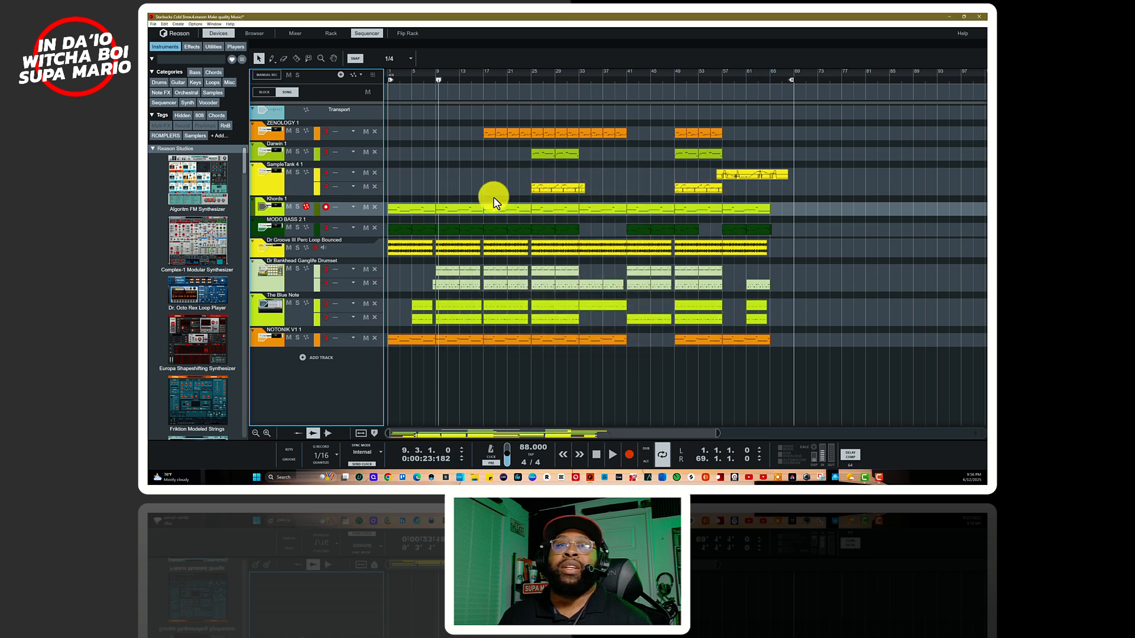
click(298, 206)
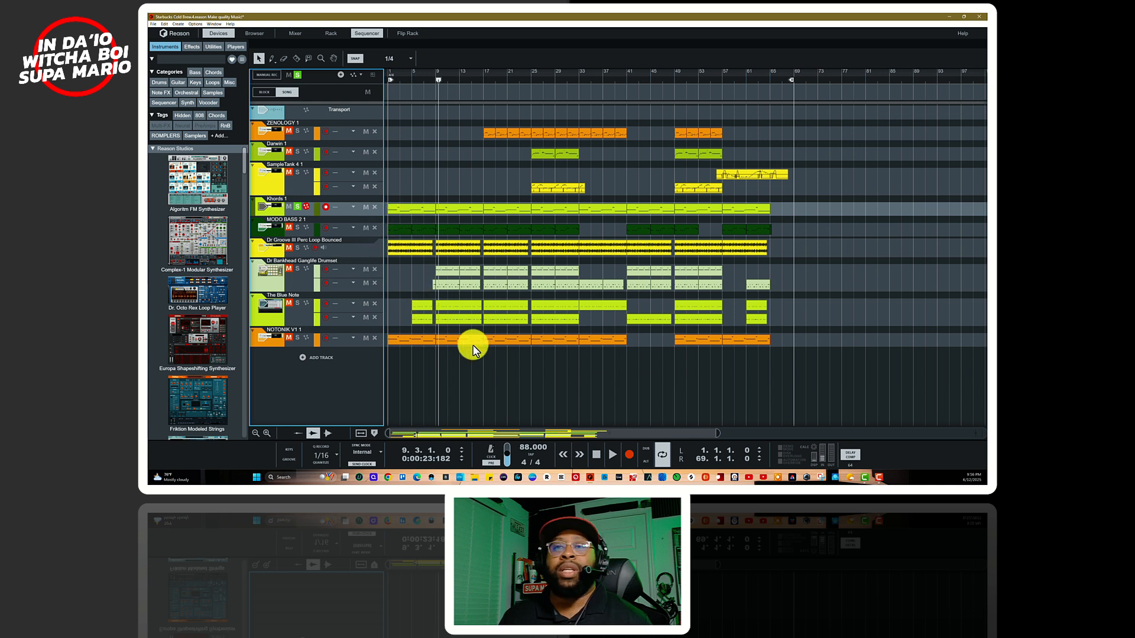
Step: Play the soloed Khords 1 track from the song start and open its first clip to examine the notes
click(598, 452)
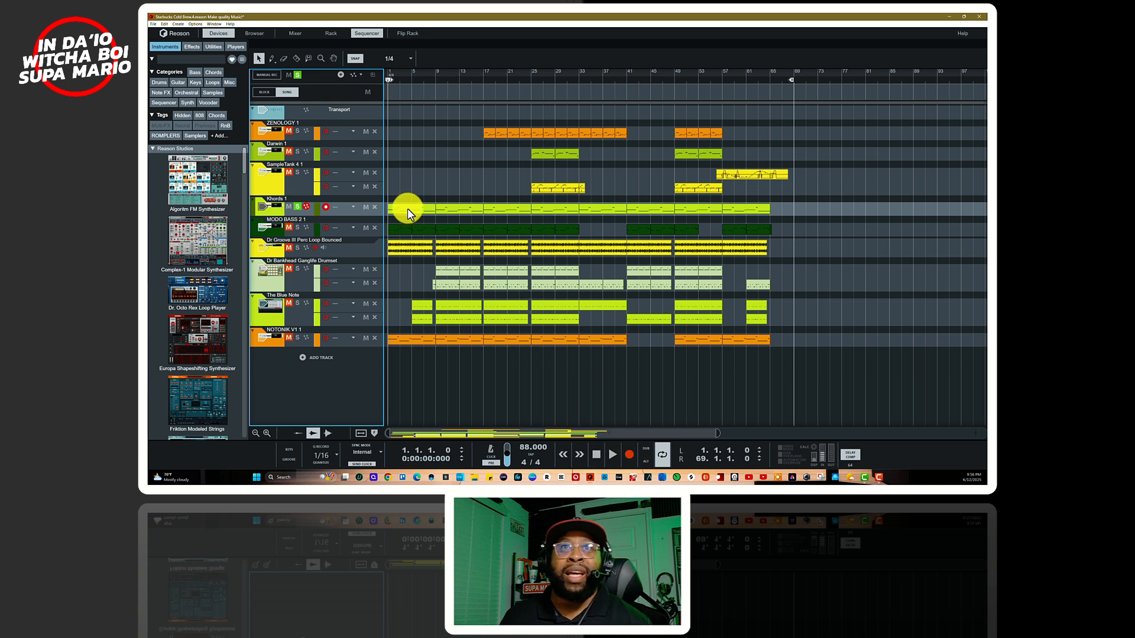
click(423, 212)
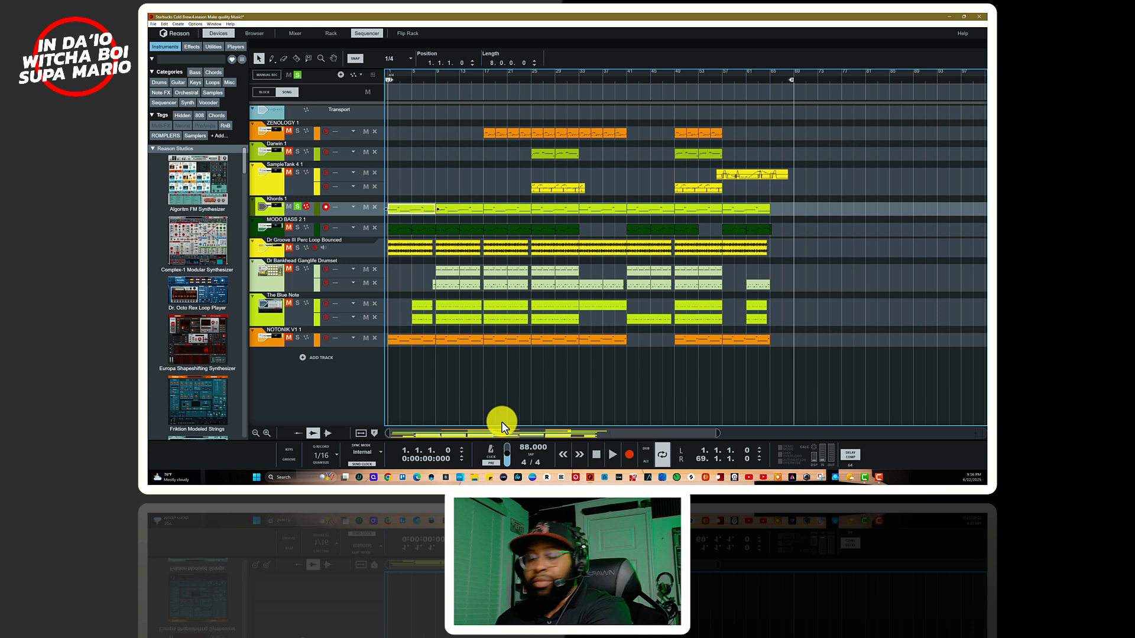
key(space)
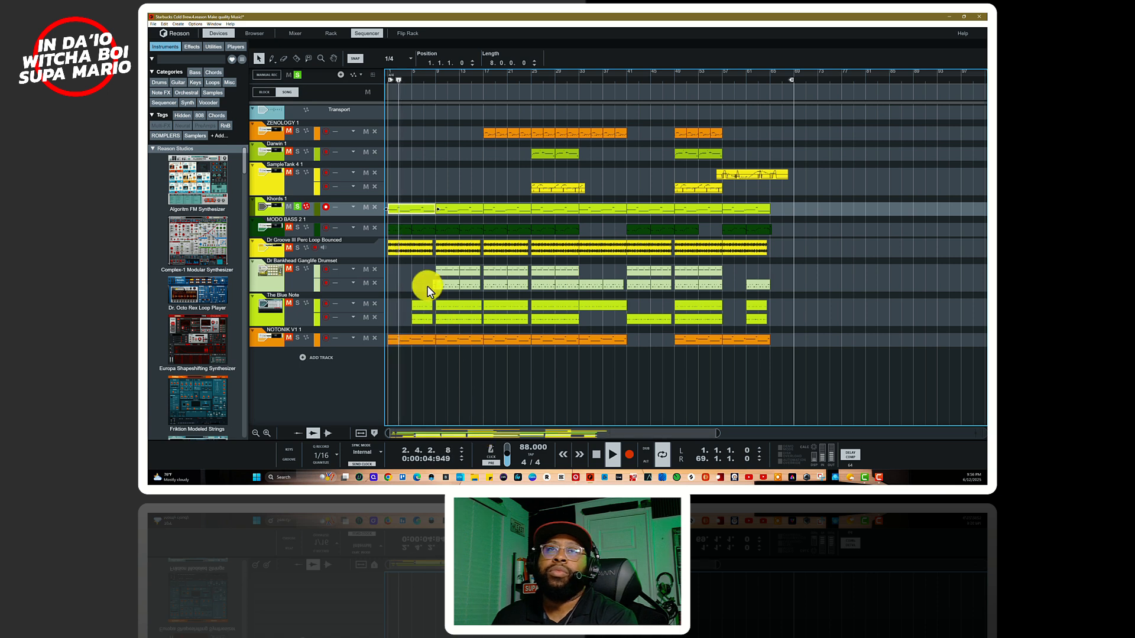
double_click(409, 209)
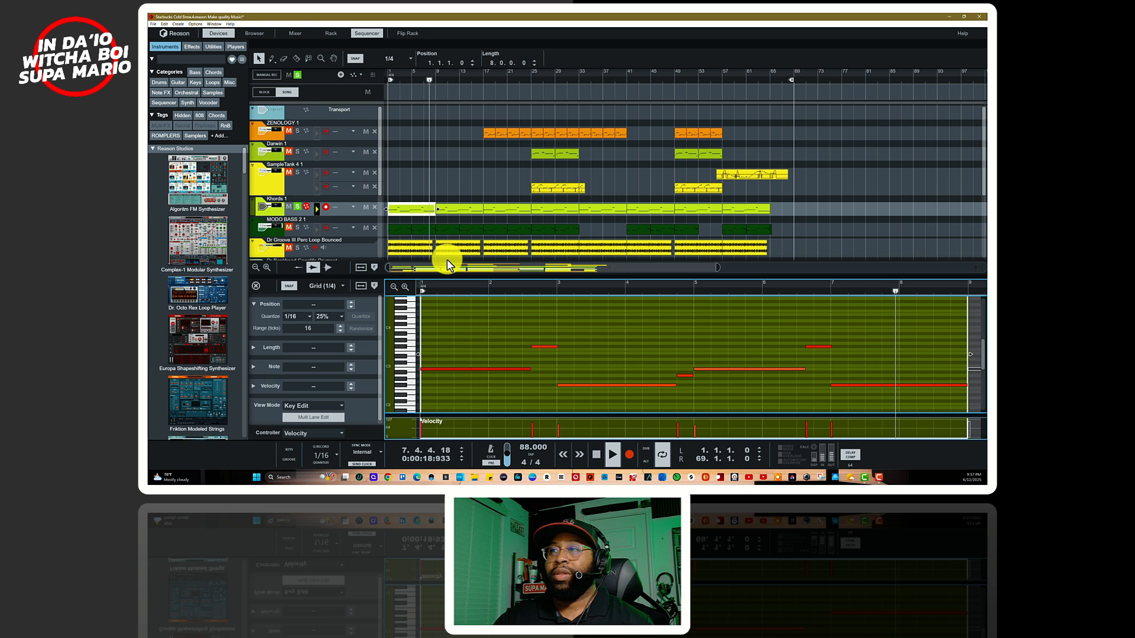
key(space)
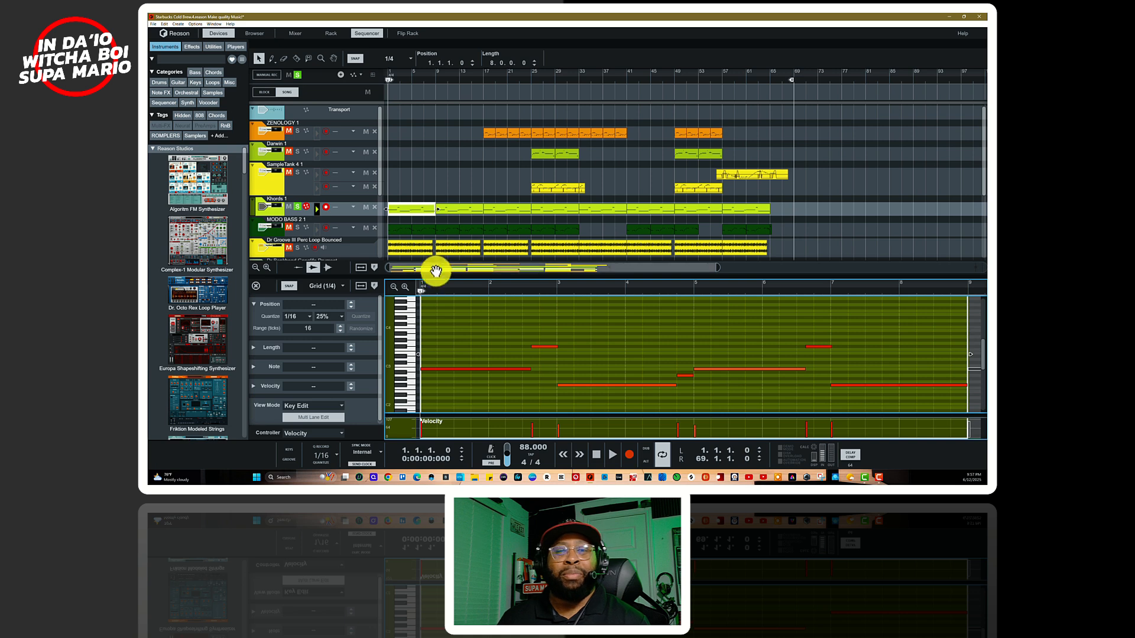
Step: Solo the Dr Groove III Perc Loop Bounced track, play it from the start and turn off the Khords 1 solo
scroll(427, 225, down, 3)
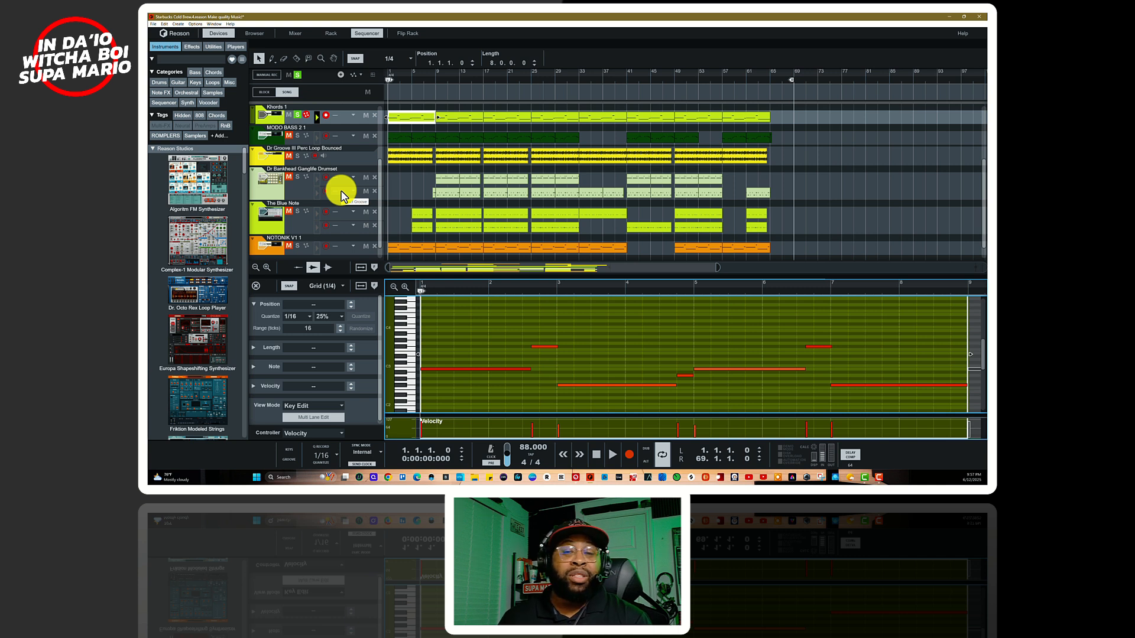
click(296, 157)
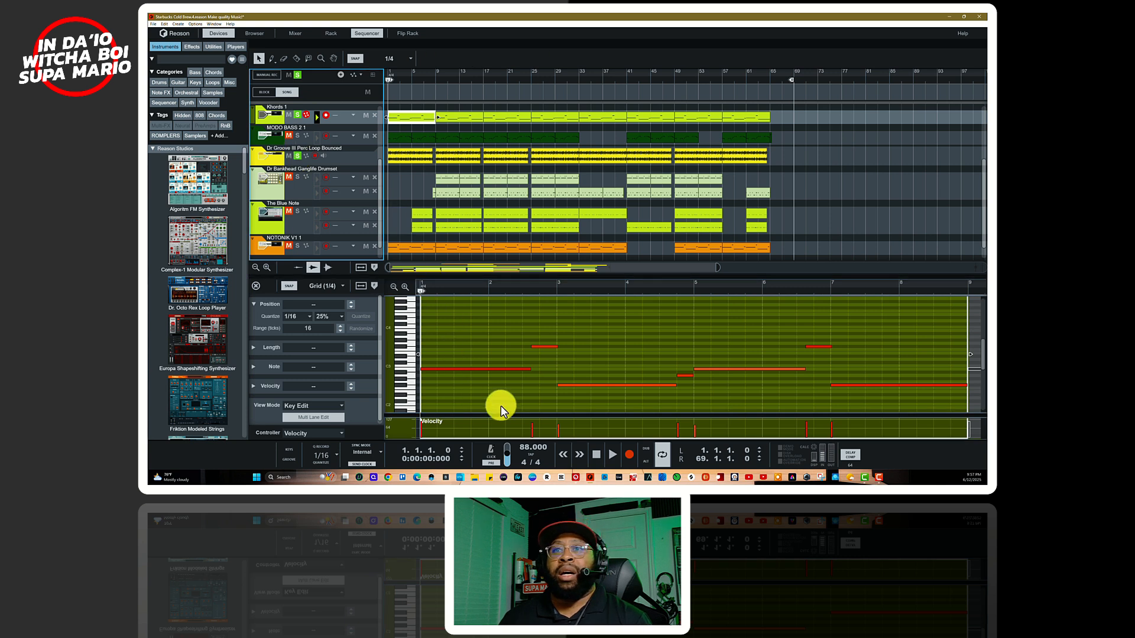
click(608, 456)
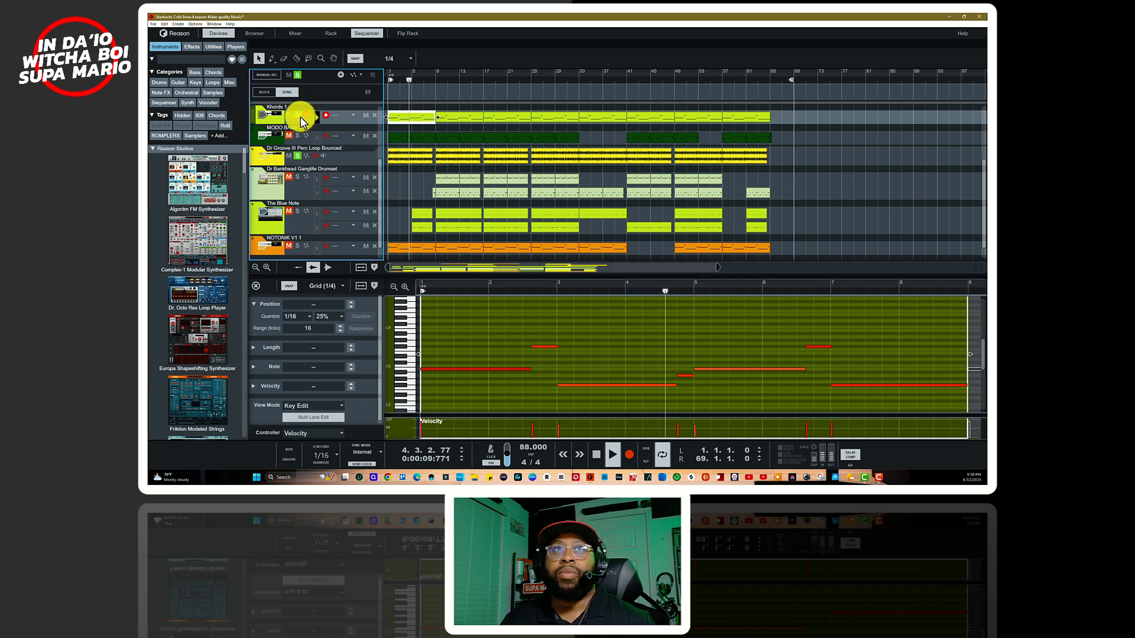
key(space)
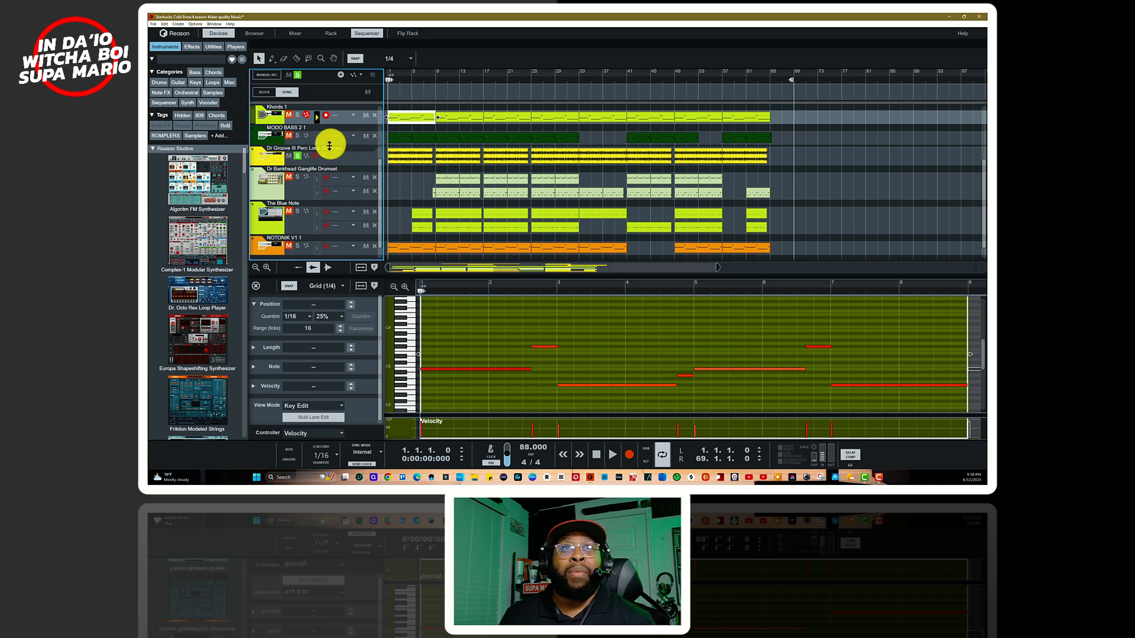
Step: Play the percussion loop from the start, solo Khords 1 again to hear both together, and return to the rack
key(space)
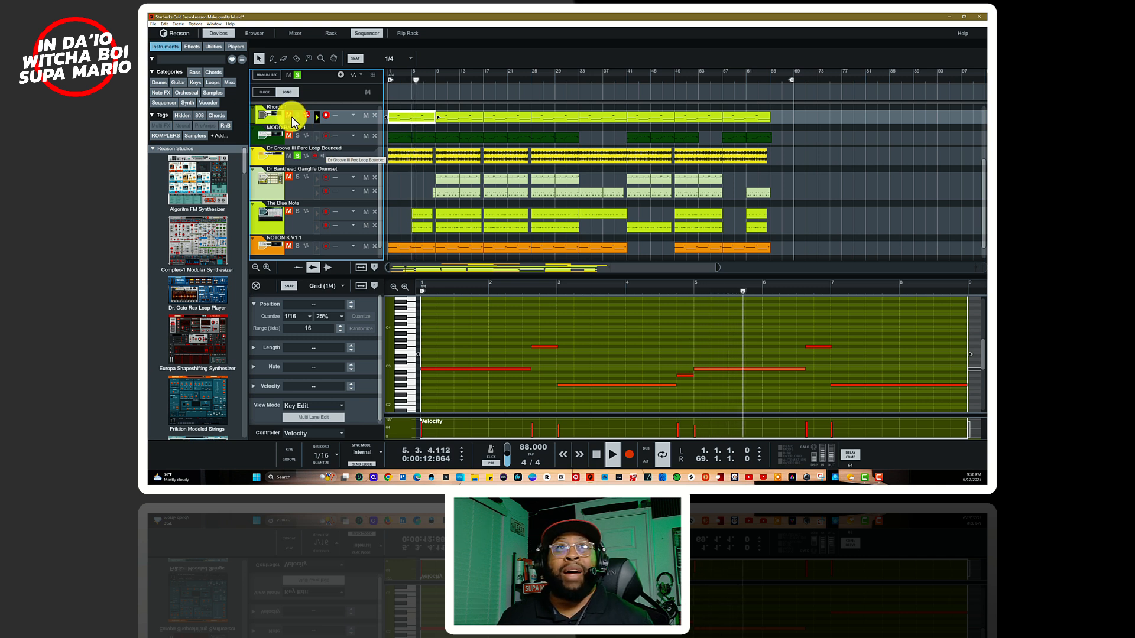
key(space)
key(space)
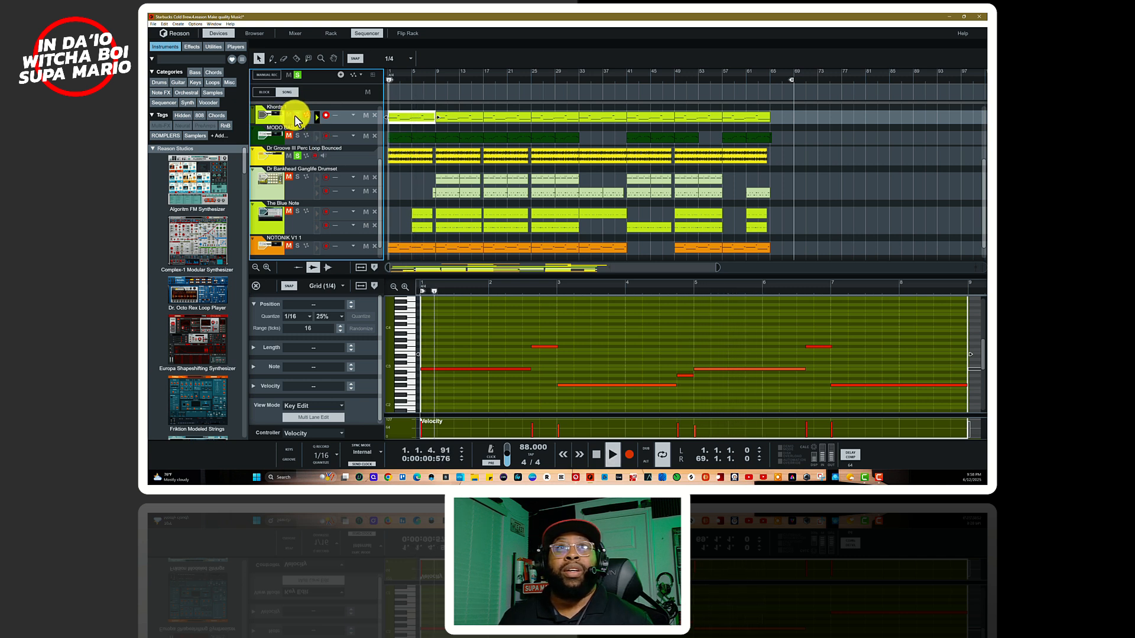
key(space)
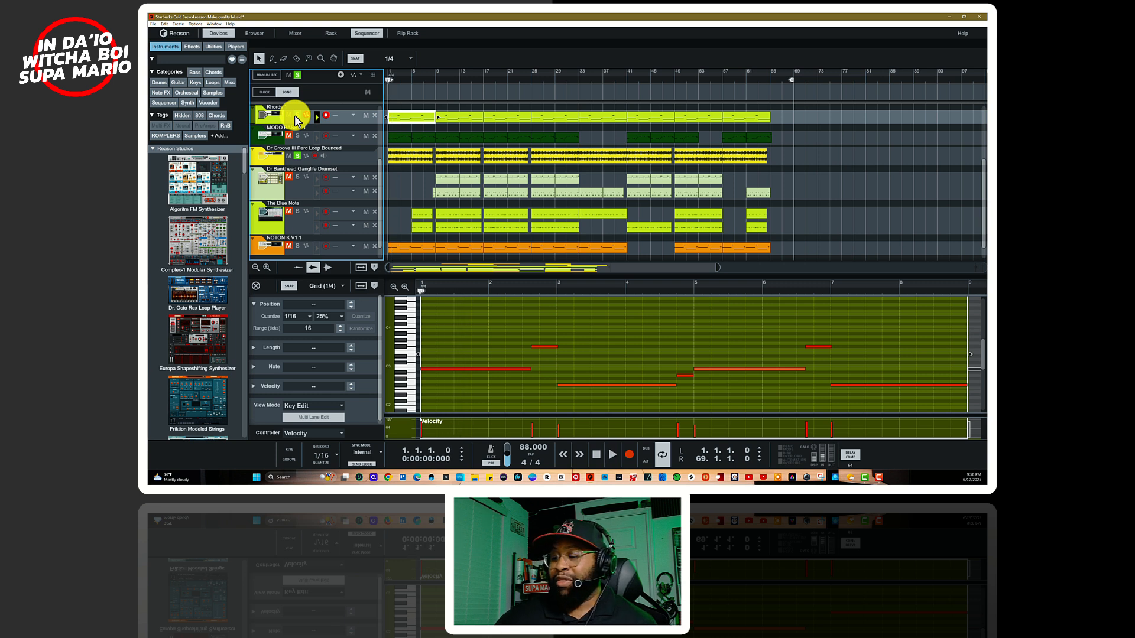
key(space)
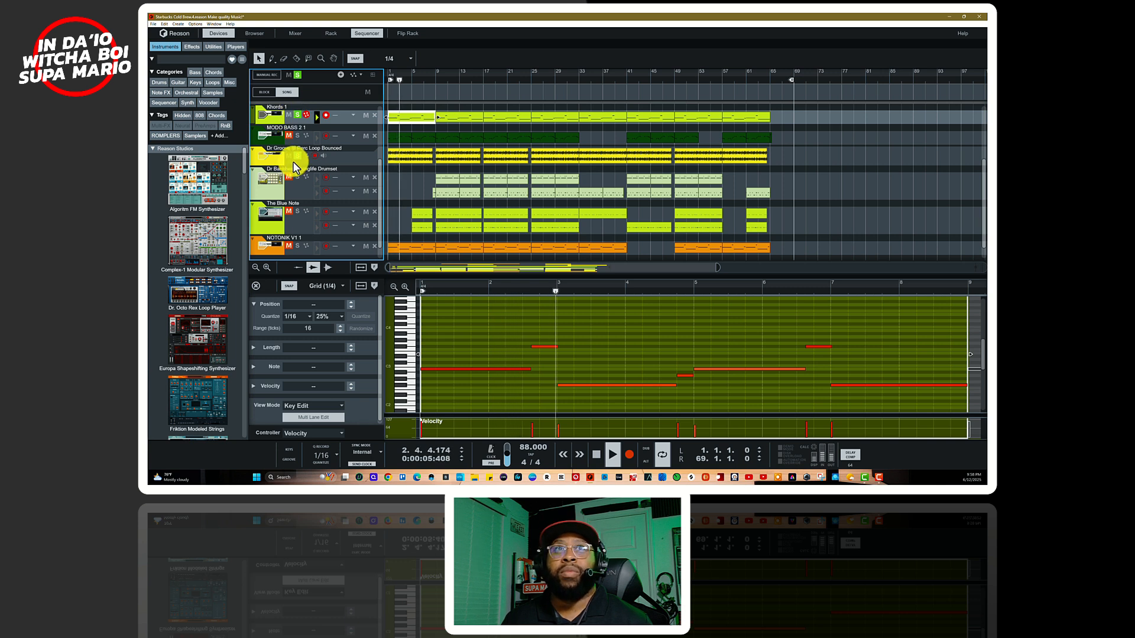
key(space)
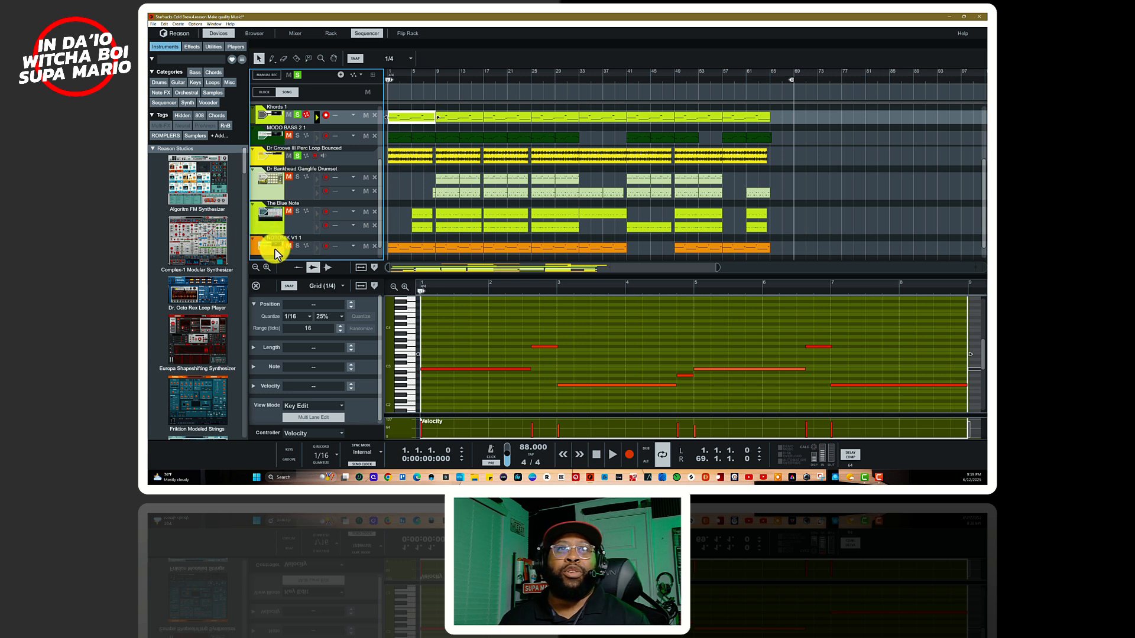
key(F6)
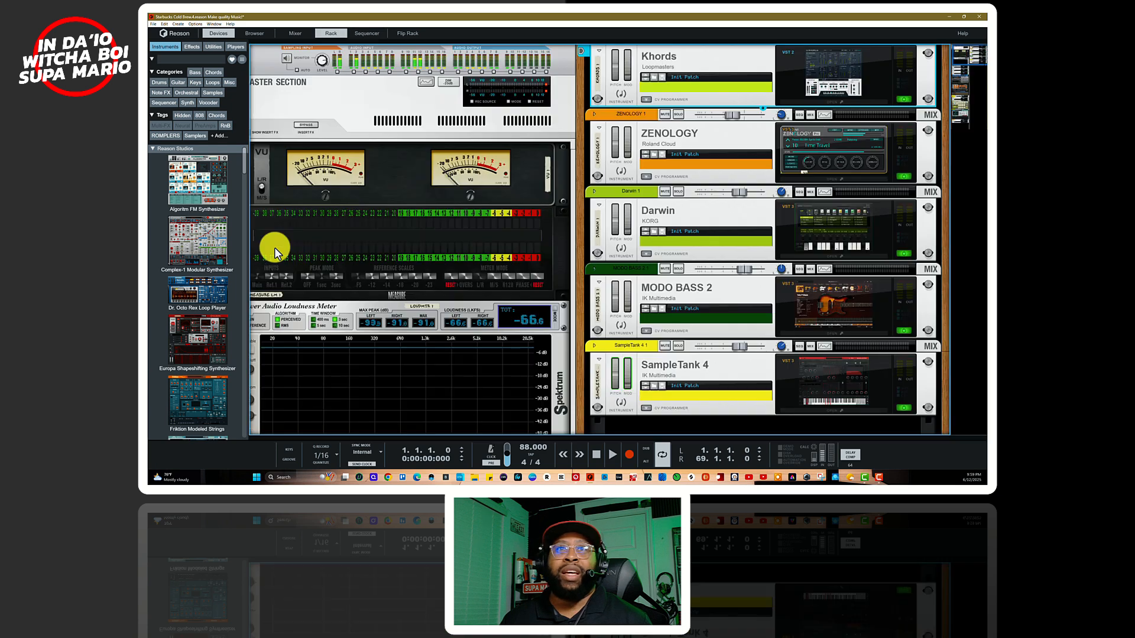
Step: Find the NOTONIK V1 instrument below Reason Drum Kits in the rack, open its plugin window and place it above the device
scroll(339, 268, down, 10)
scroll(338, 268, down, 5)
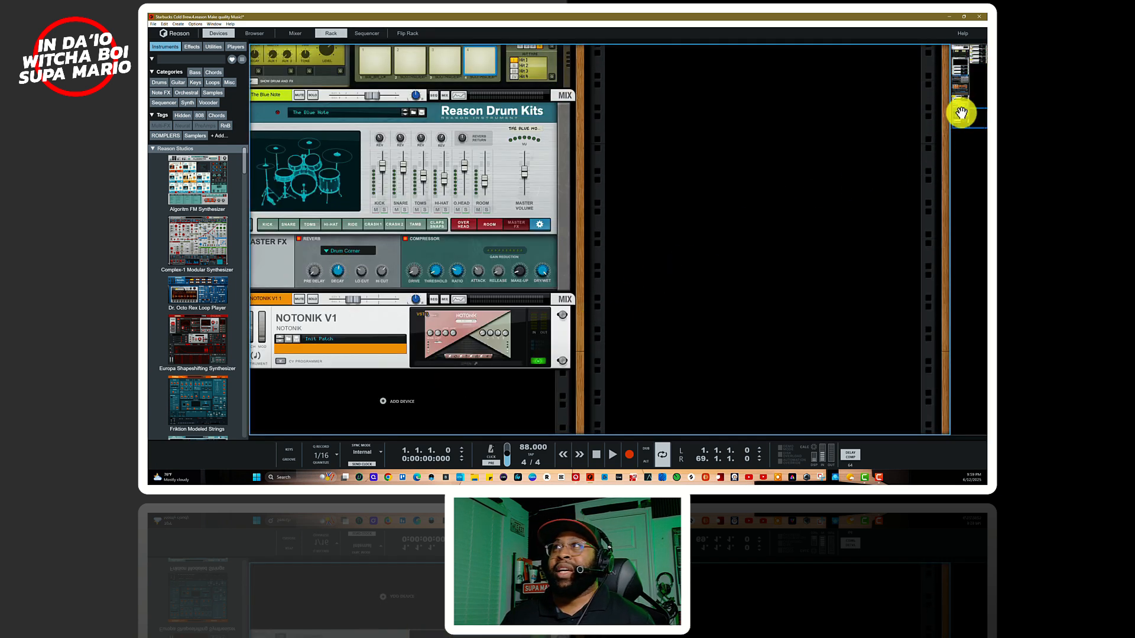
drag(960, 112, 951, 121)
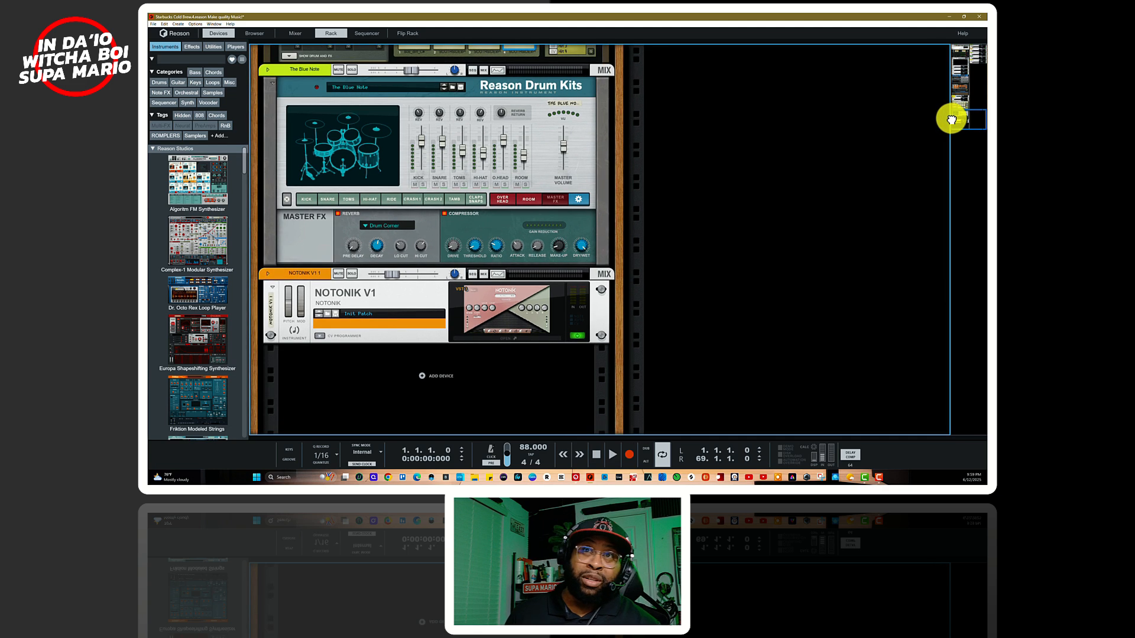
click(533, 342)
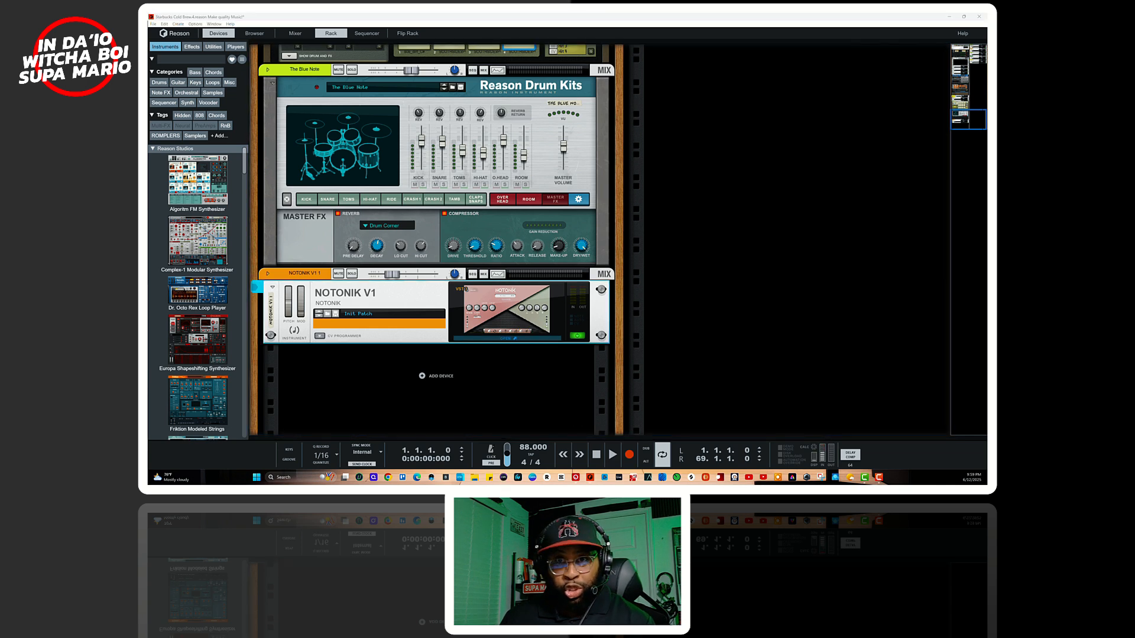
drag(512, 484, 681, 202)
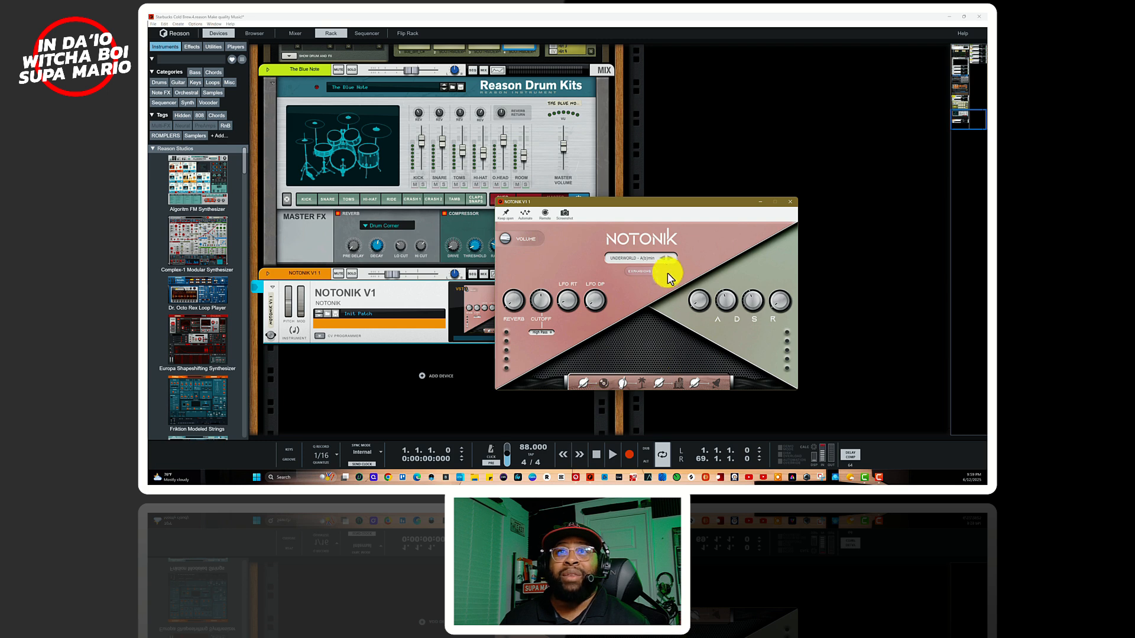
drag(658, 201, 636, 134)
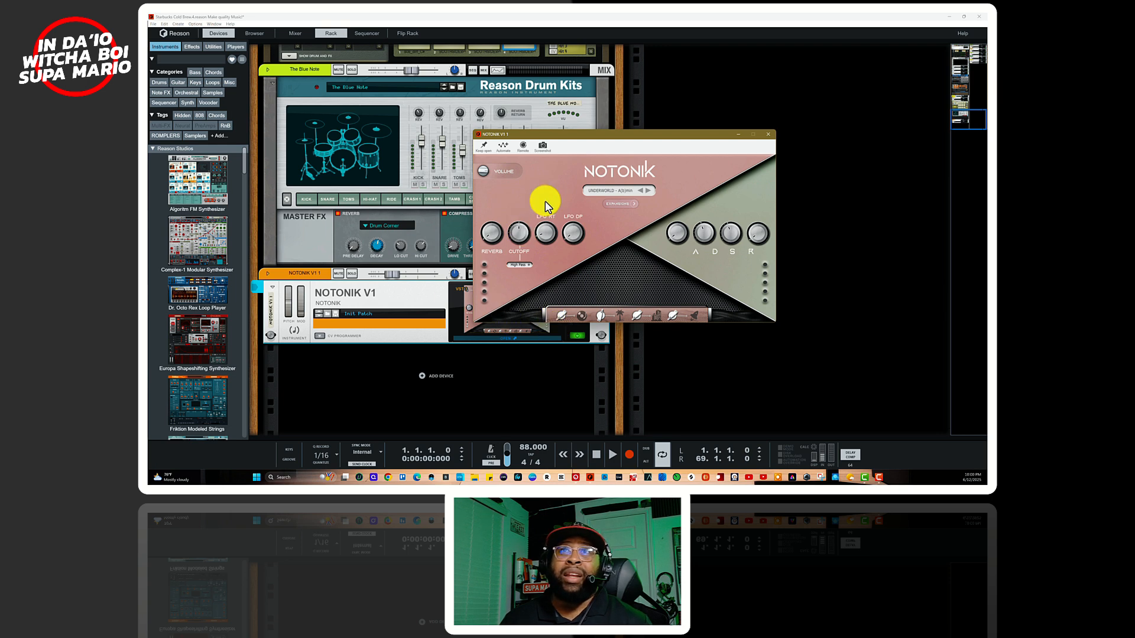
drag(562, 134, 539, 75)
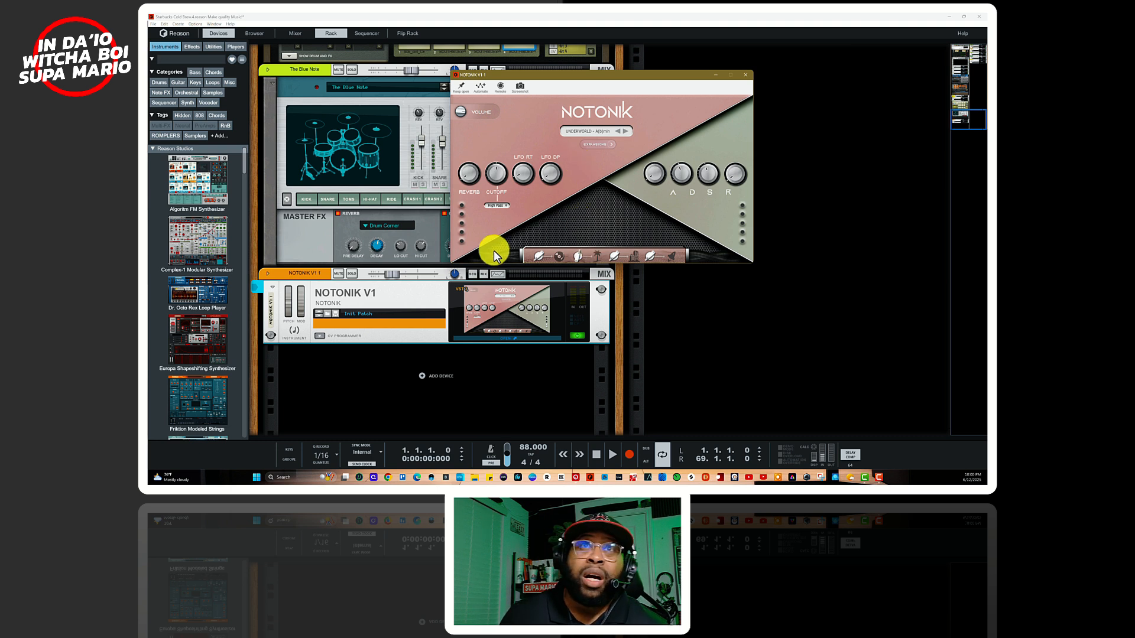
Step: In the sequencer, solo NOTONIK V1 1 instead of Khords 1, play it from the start and open its first clip
key(F7)
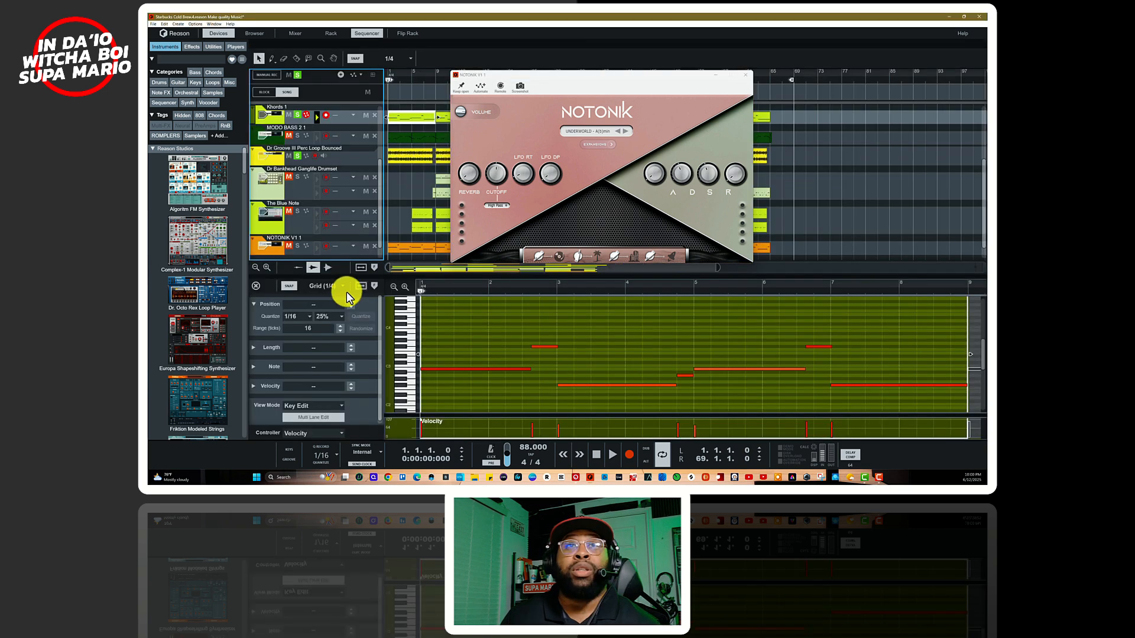
click(297, 115)
click(297, 245)
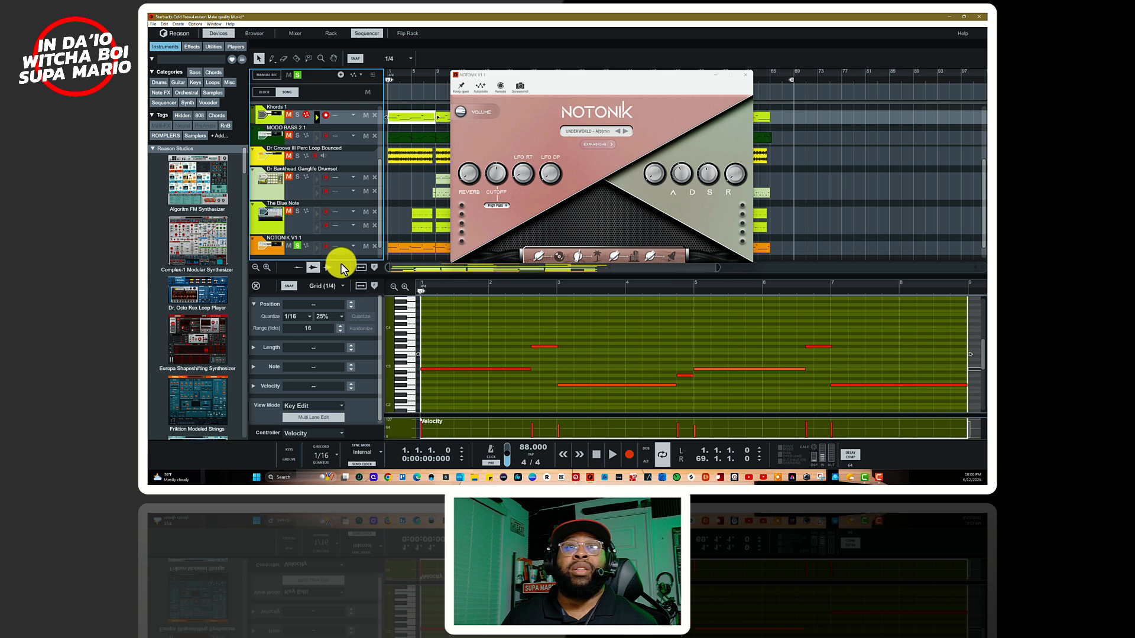
key(space)
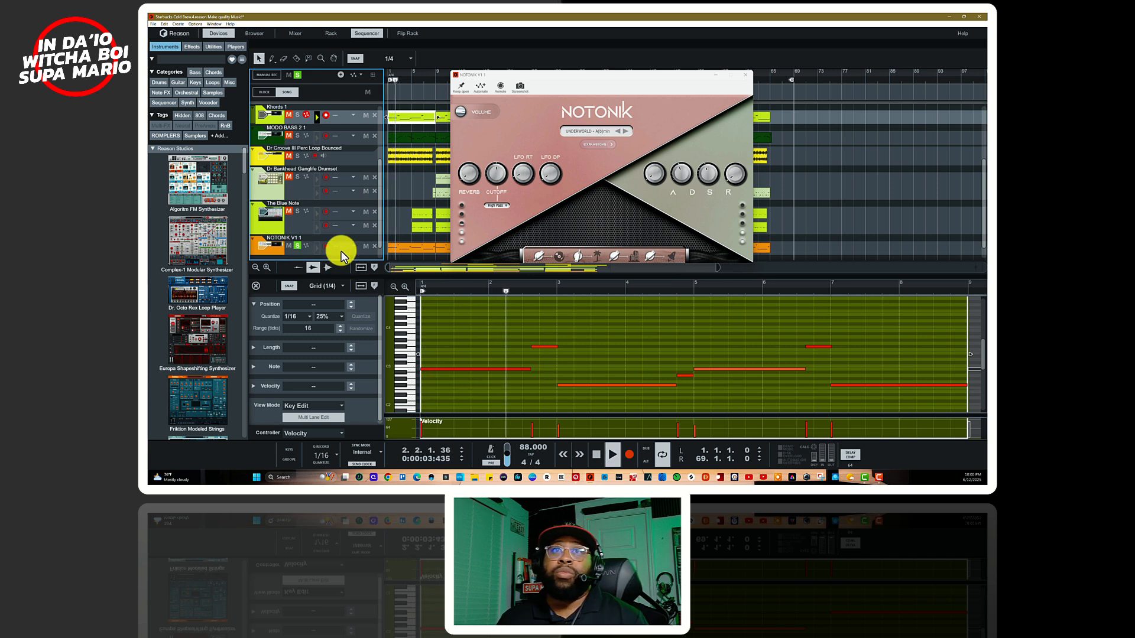
click(407, 252)
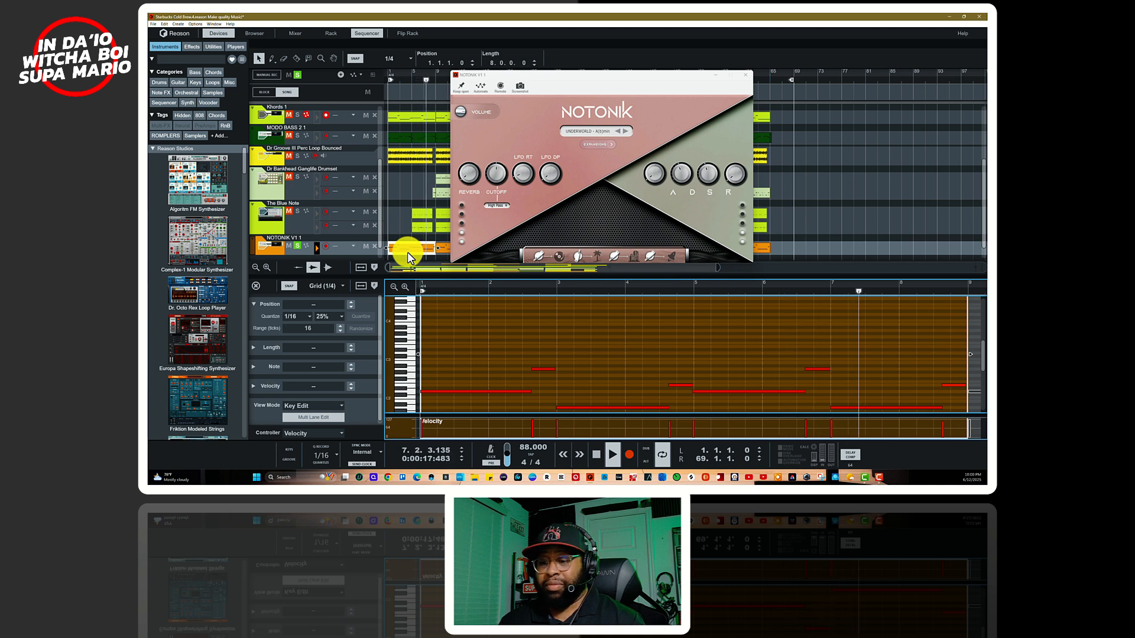
key(space)
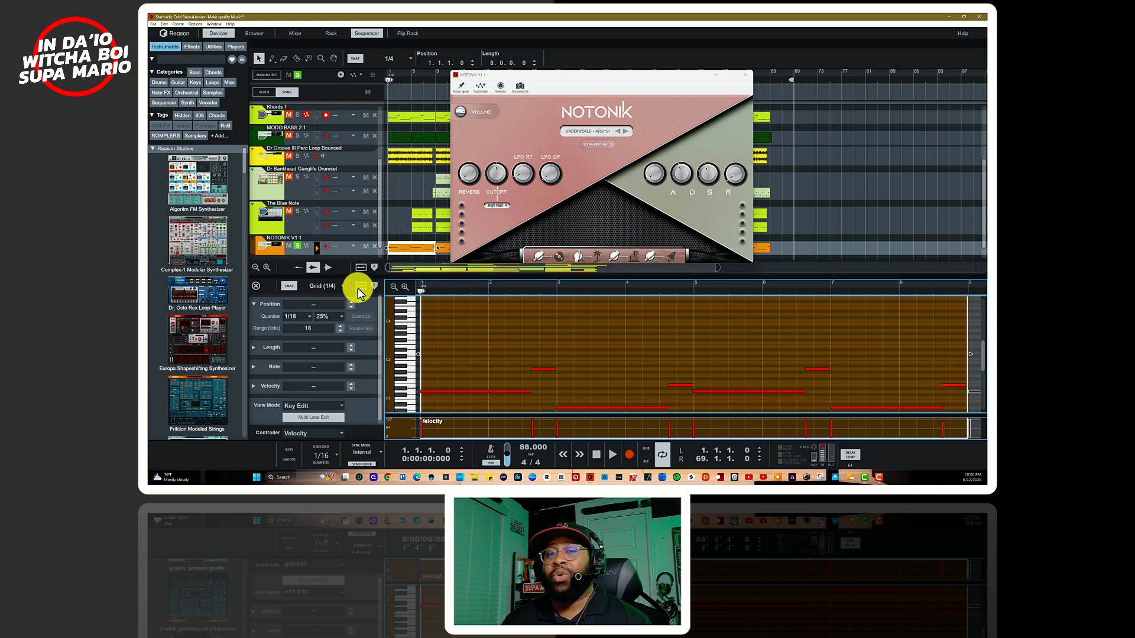
Step: Replay the soloed NOTONIK V1 1 track from the start, add Khords 1 to the solo and play both together
click(578, 259)
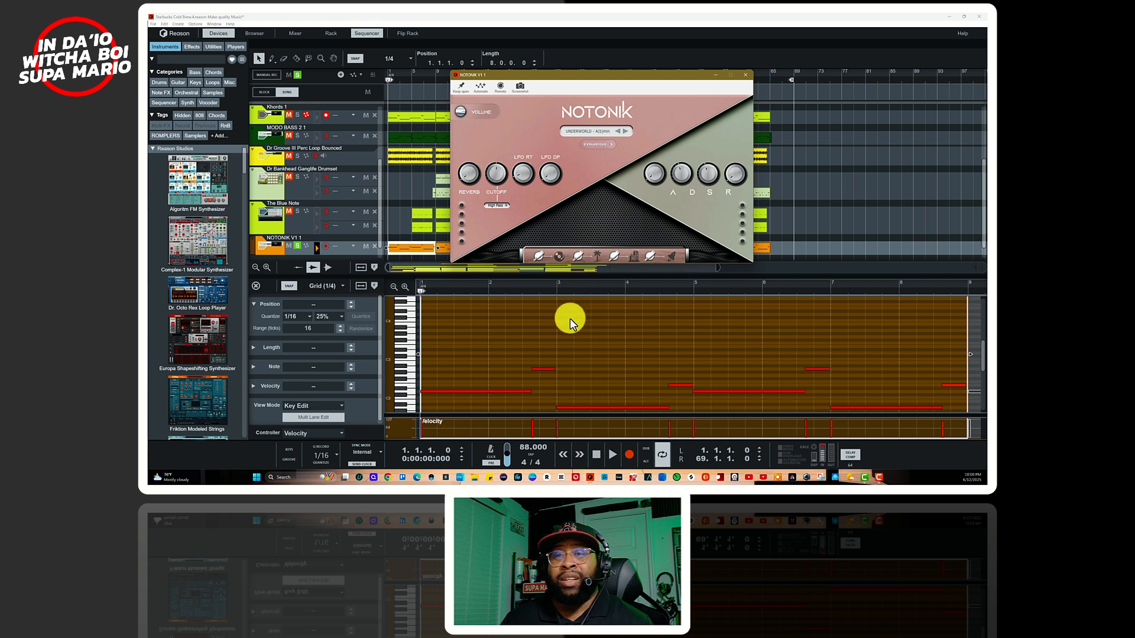
click(595, 455)
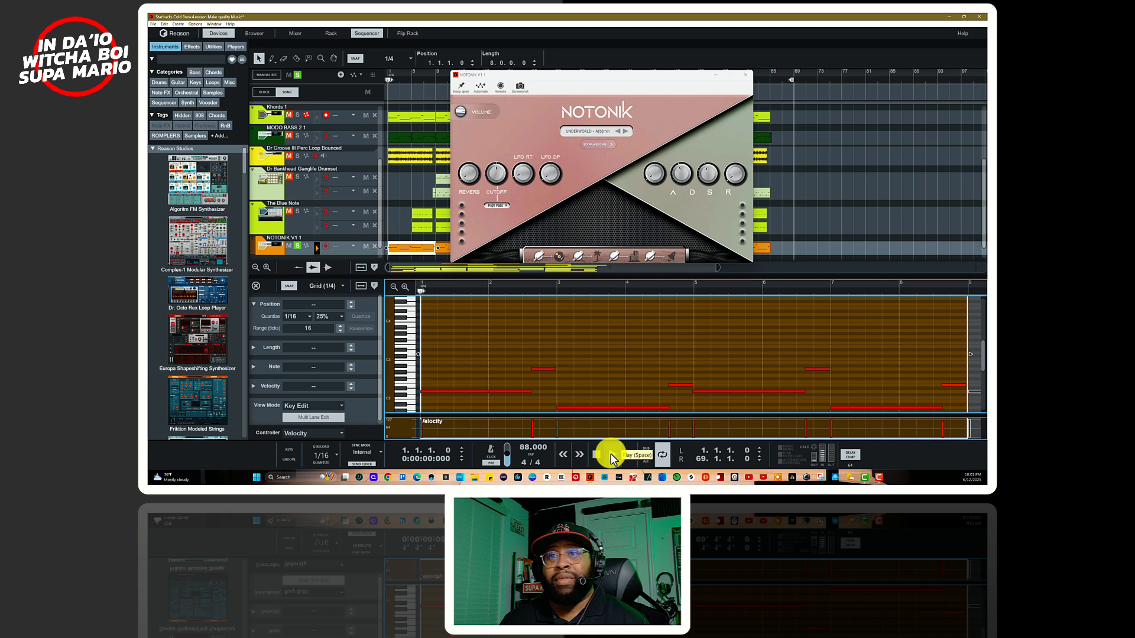
click(610, 456)
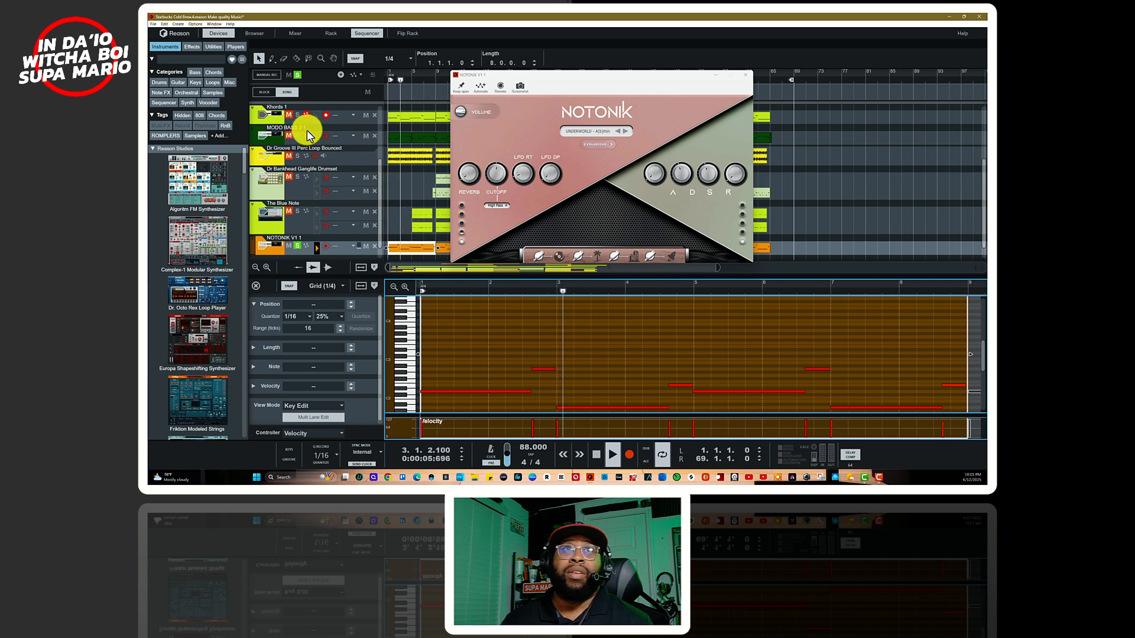
key(space)
click(297, 115)
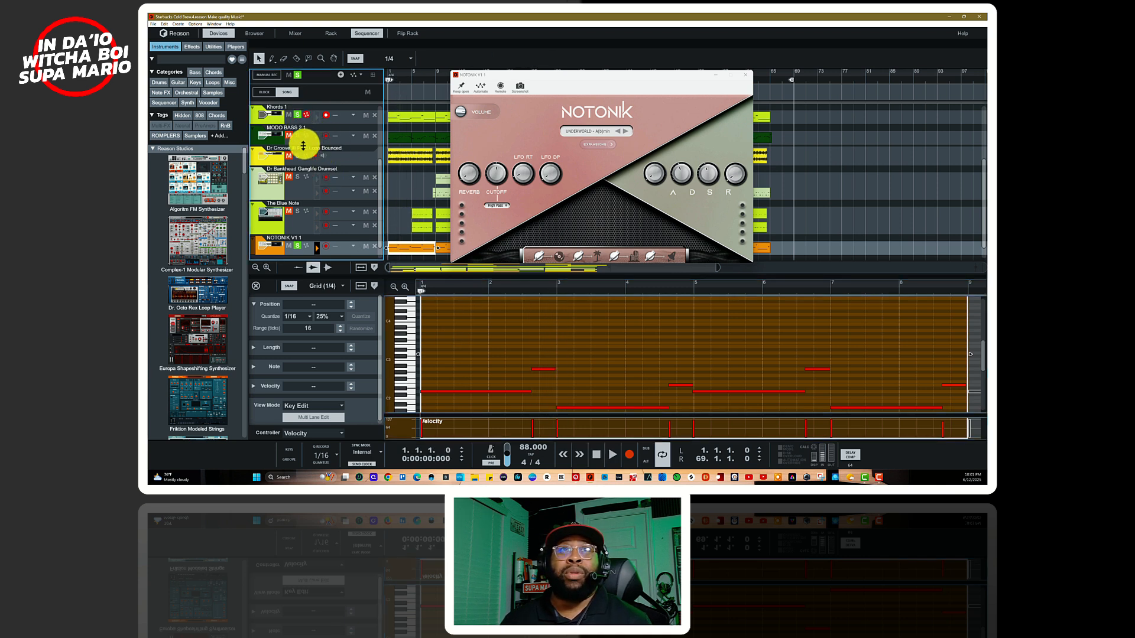
key(space)
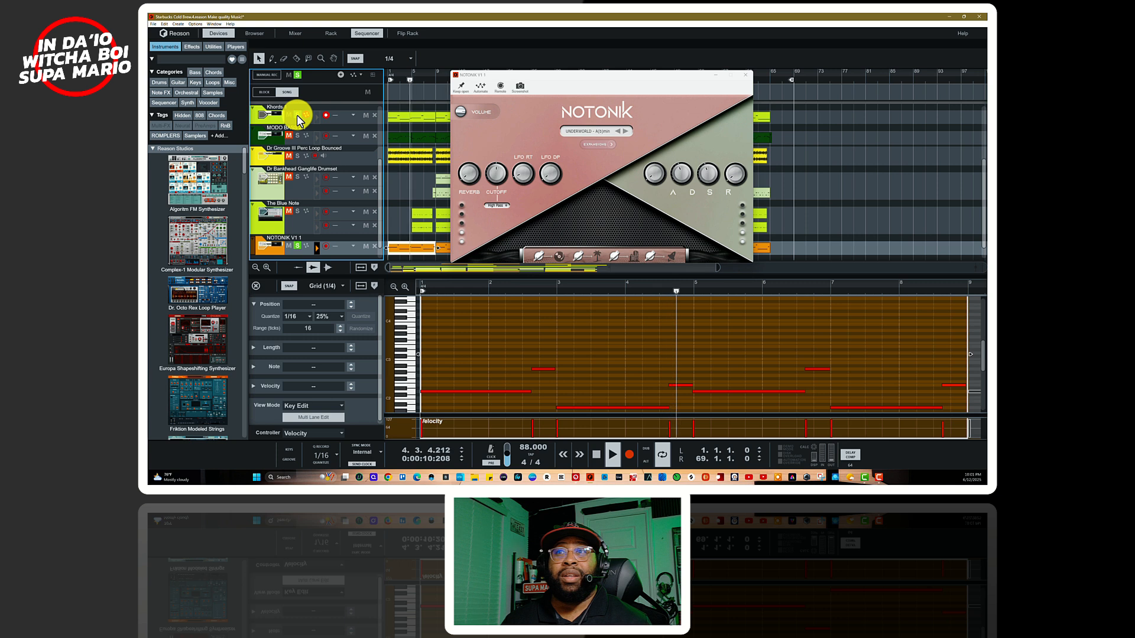
key(space)
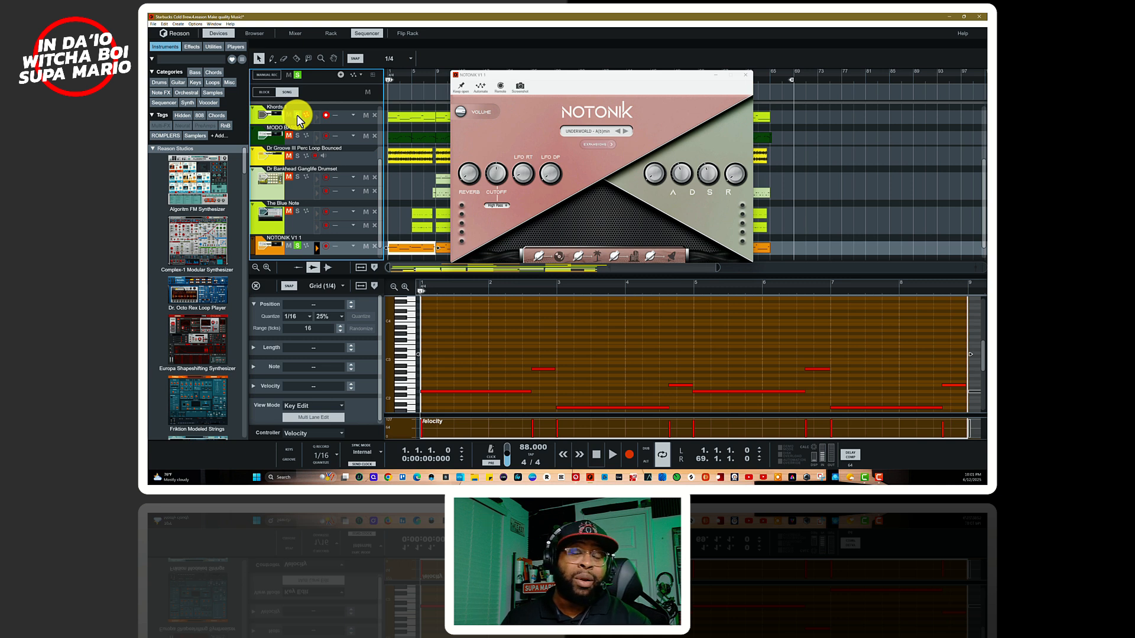
Step: Play the Khords 1 and NOTONIK V1 1 parts together from the start and close the NOTONIK plugin window
click(579, 258)
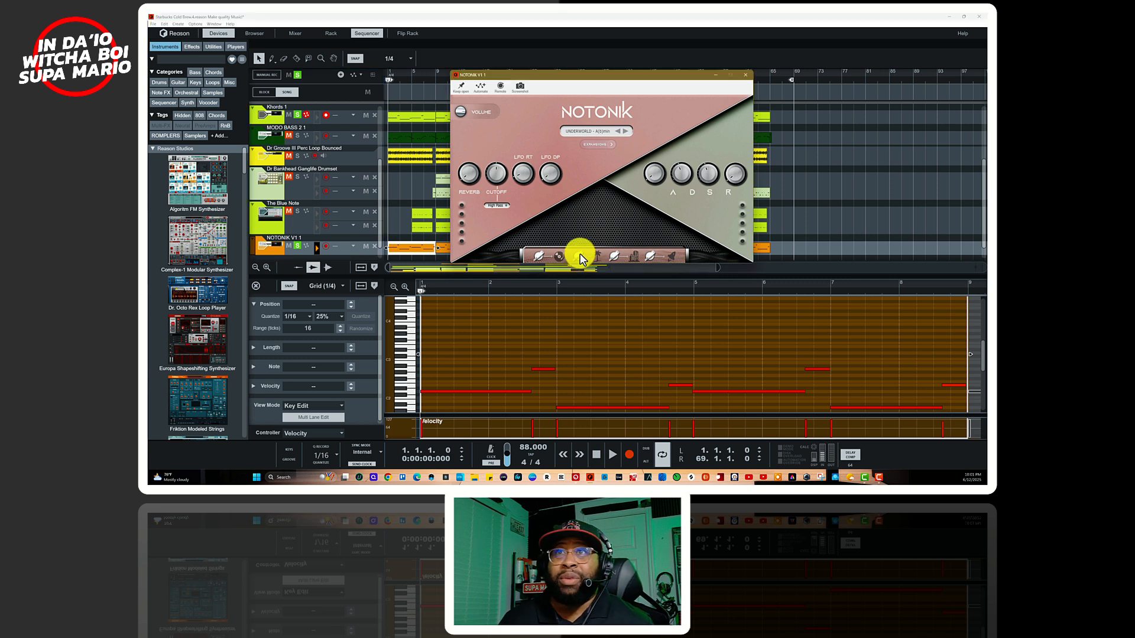
key(space)
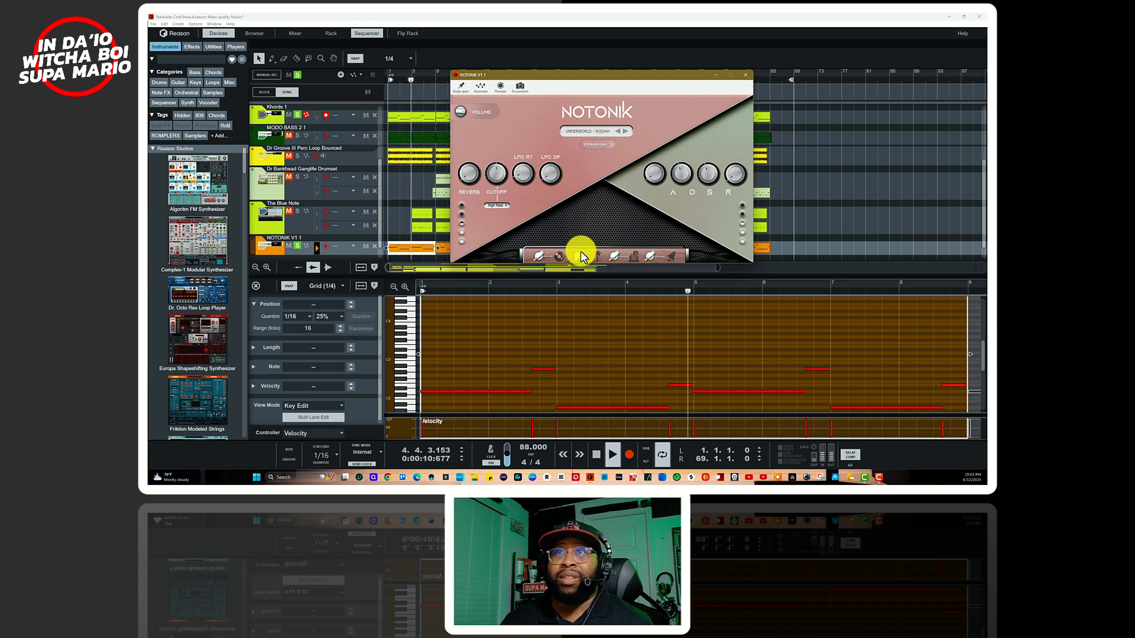
click(745, 75)
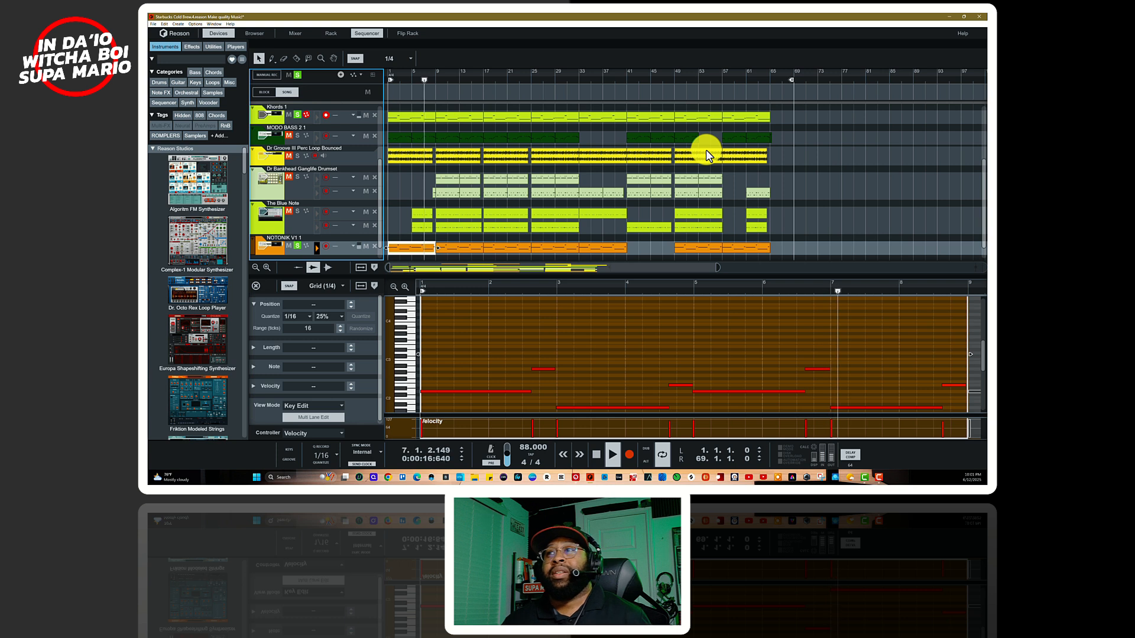
key(space)
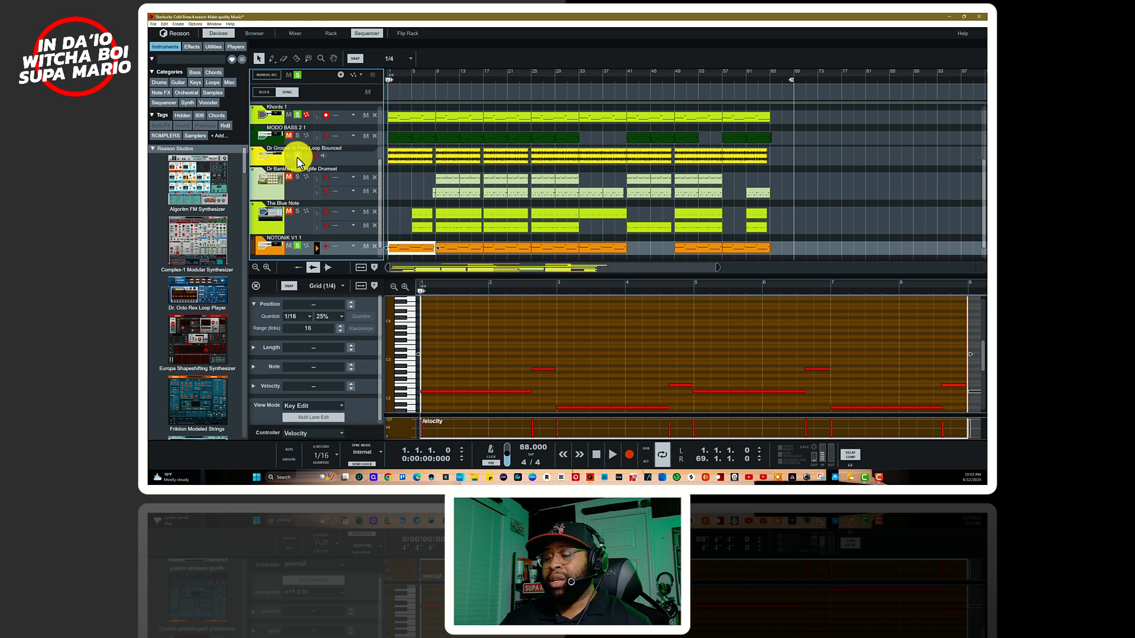
Step: Add Dr Groove III Perc Loop Bounced to the solo and play it from the start with Khords 1 and NOTONIK V1 1
key(space)
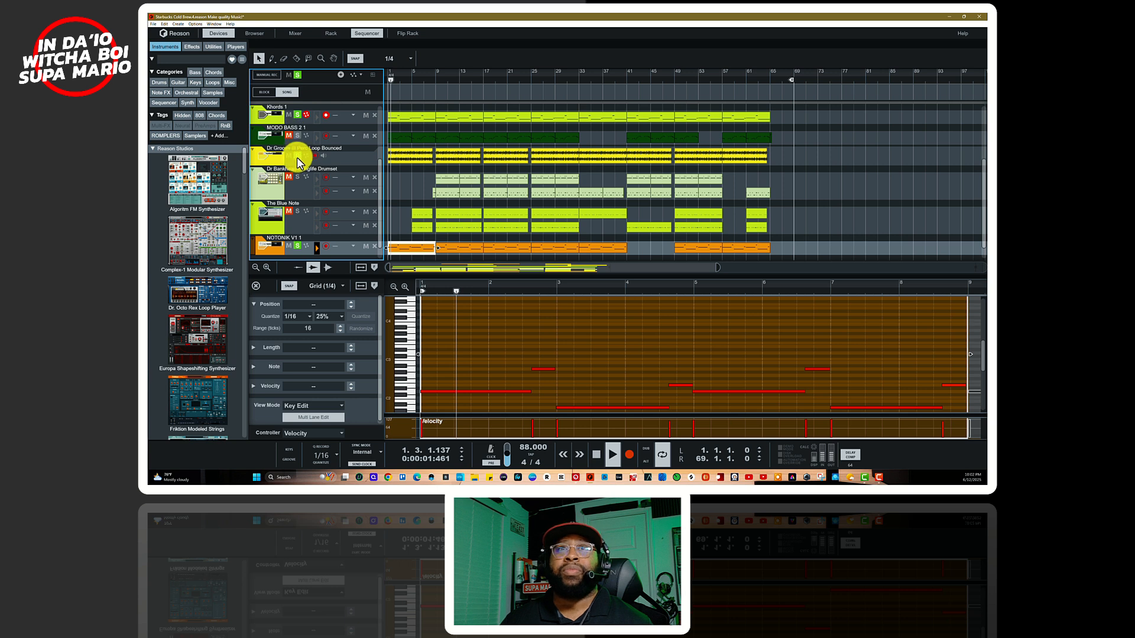
key(space)
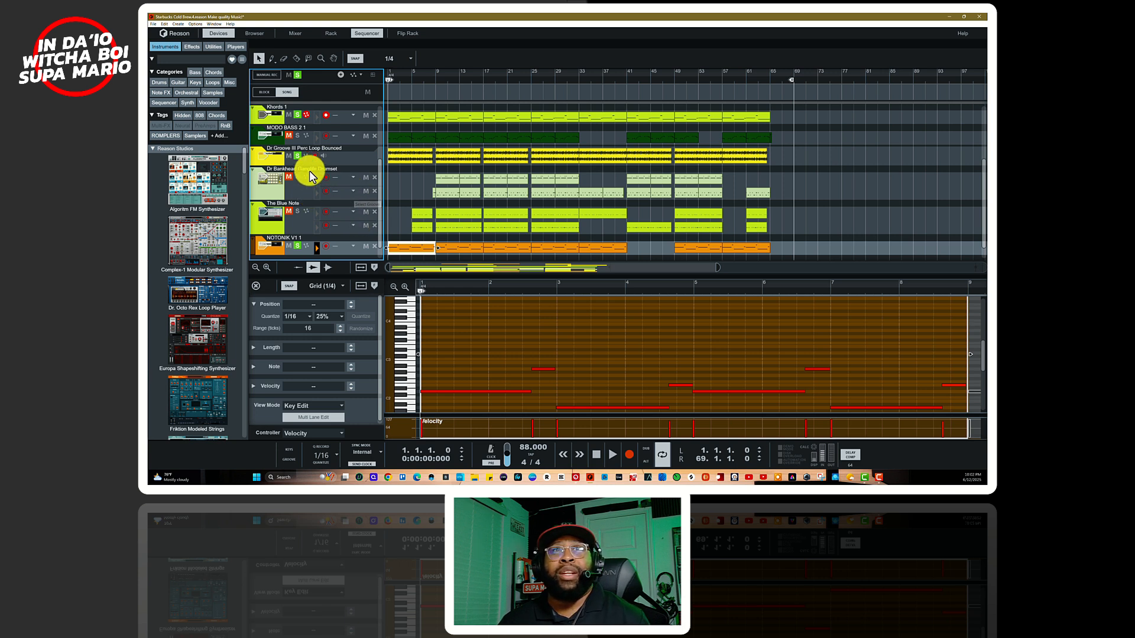
key(space)
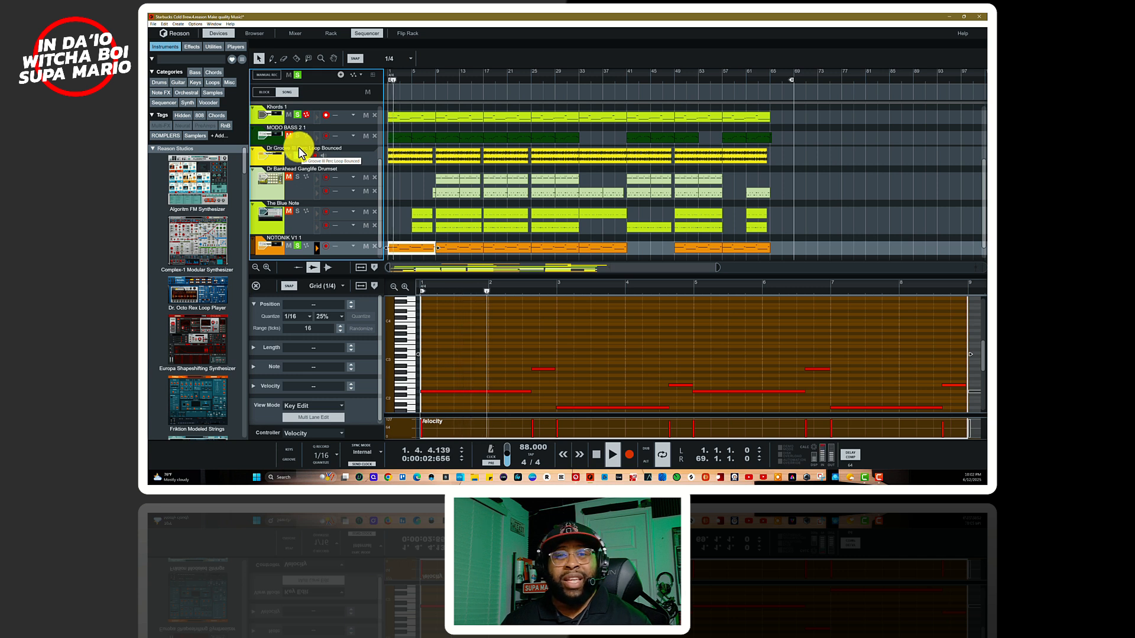
key(space)
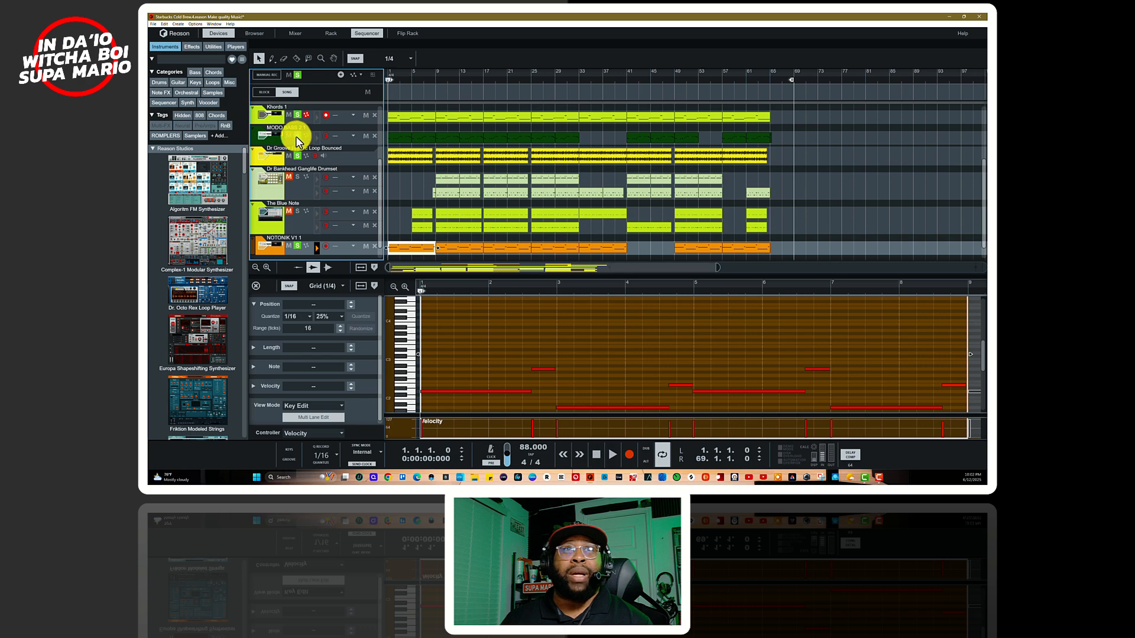
Step: Return to the rack, find the MODO BASS 2 instrument and open its plugin window
key(F6)
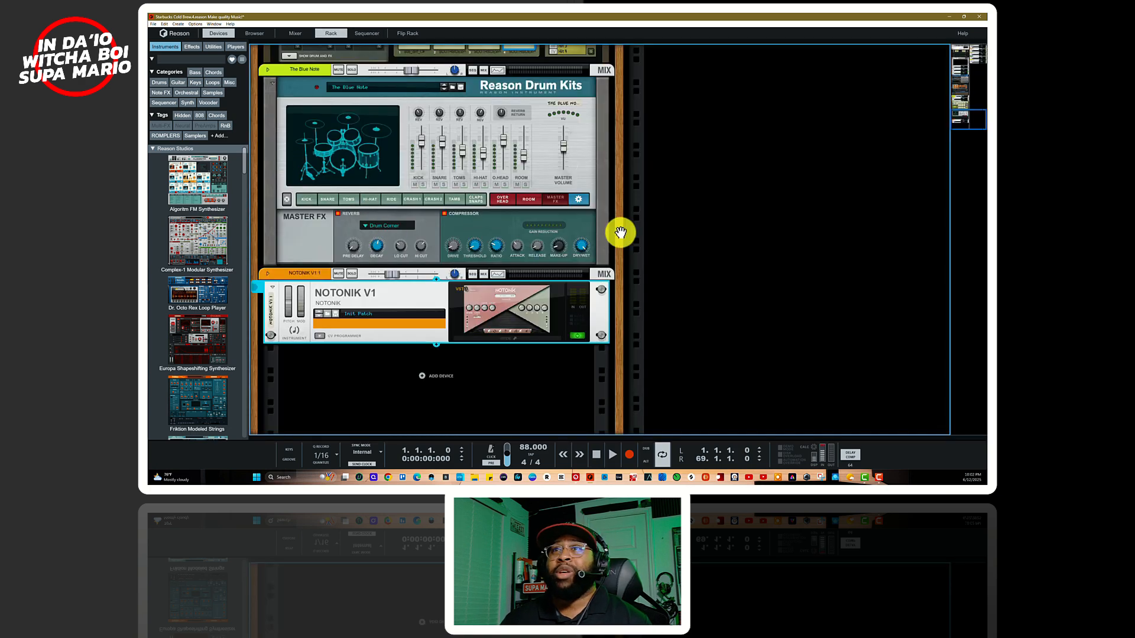
scroll(721, 246, up, 10)
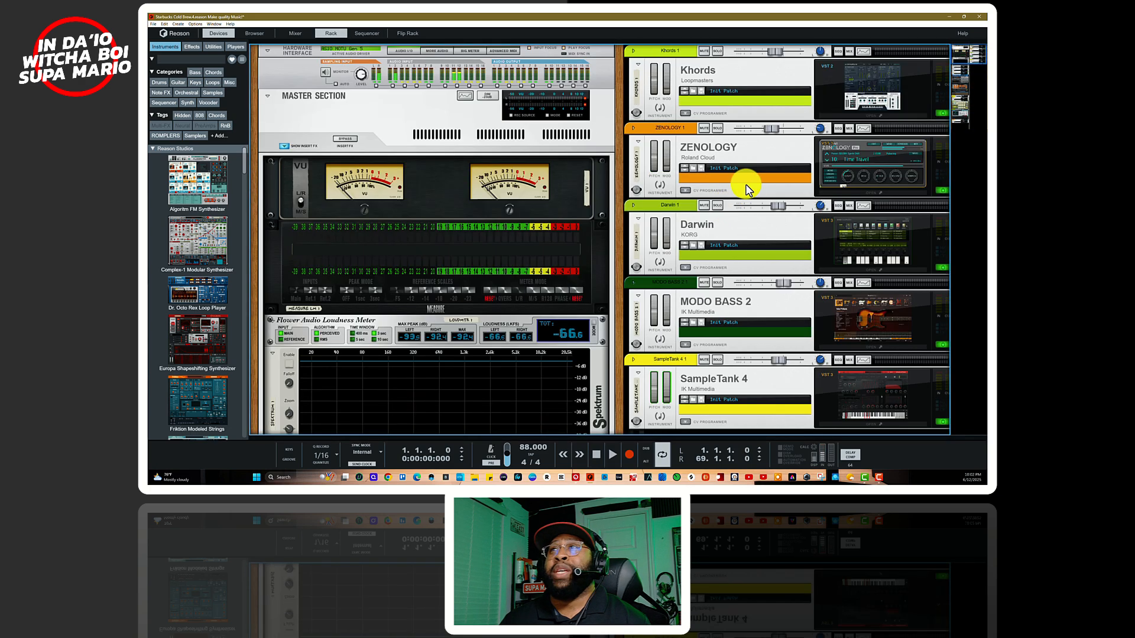
scroll(800, 179, down, 15)
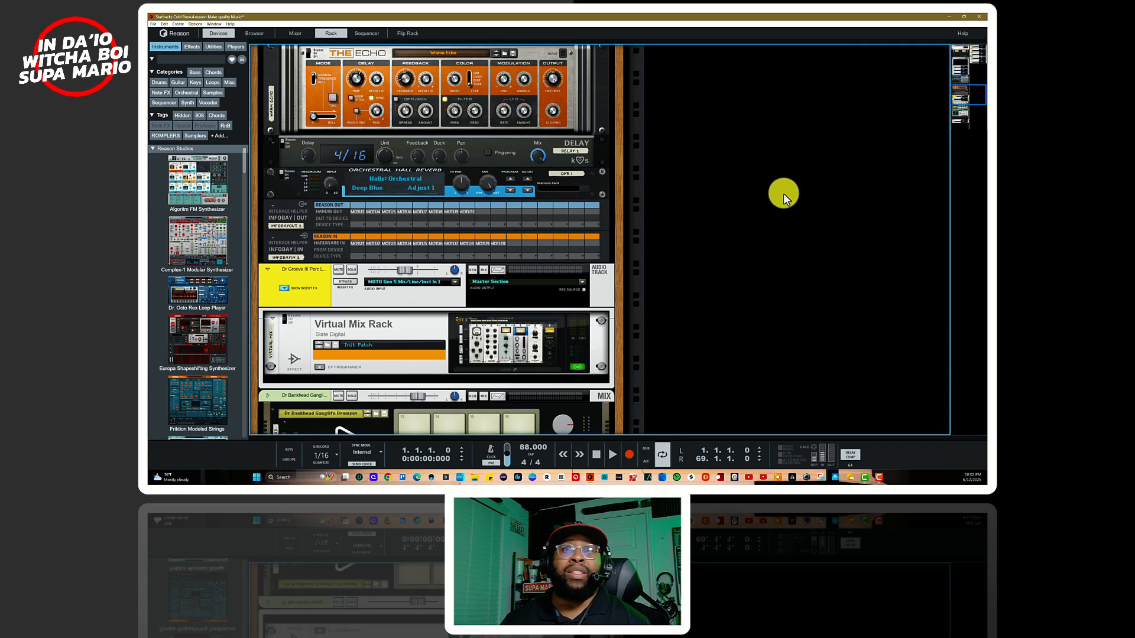
scroll(752, 221, up, 15)
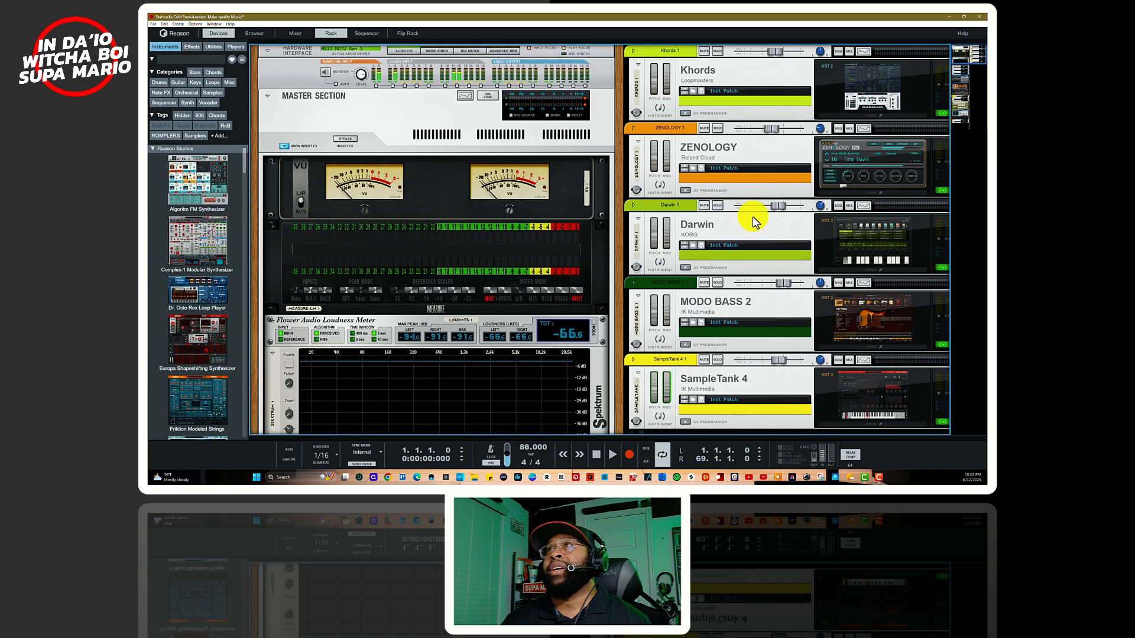
scroll(800, 171, down, 2)
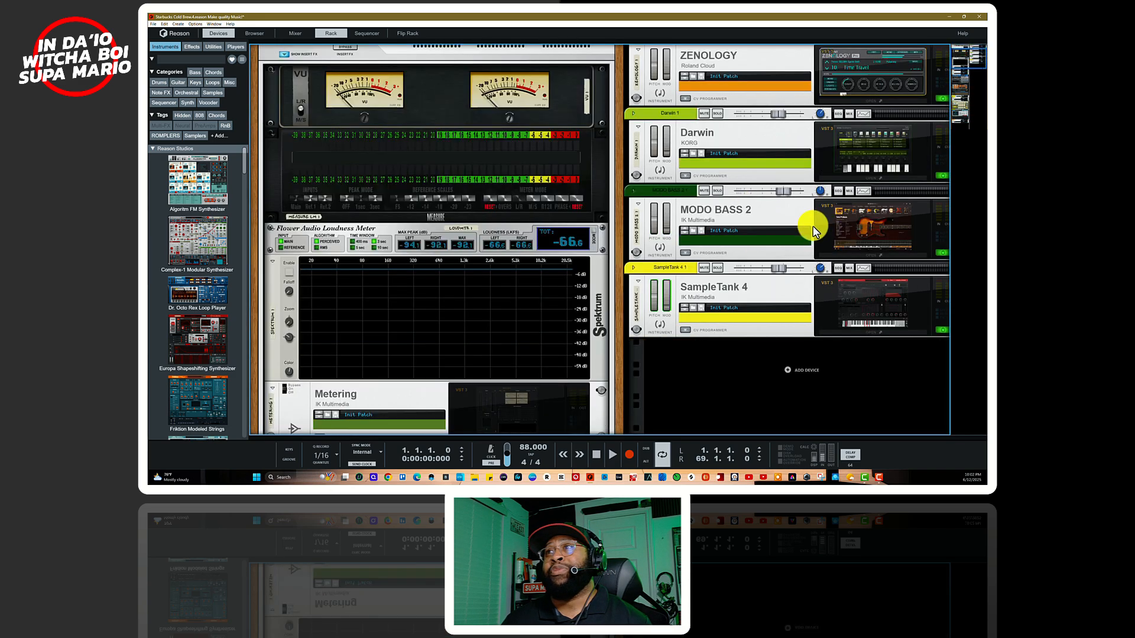
click(855, 254)
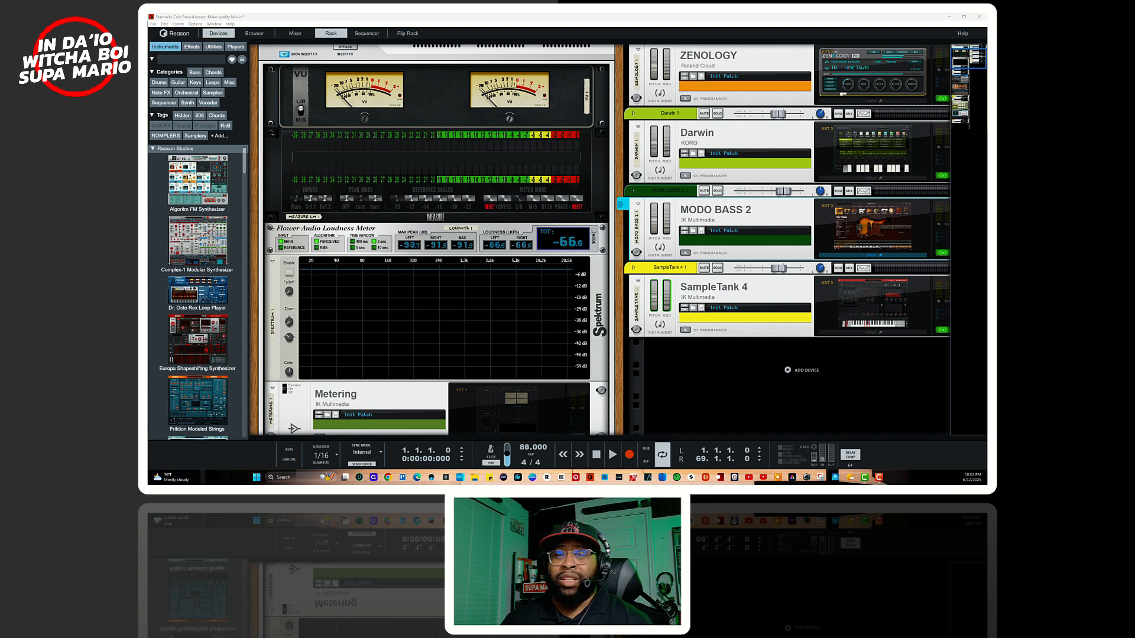
drag(624, 483, 674, 167)
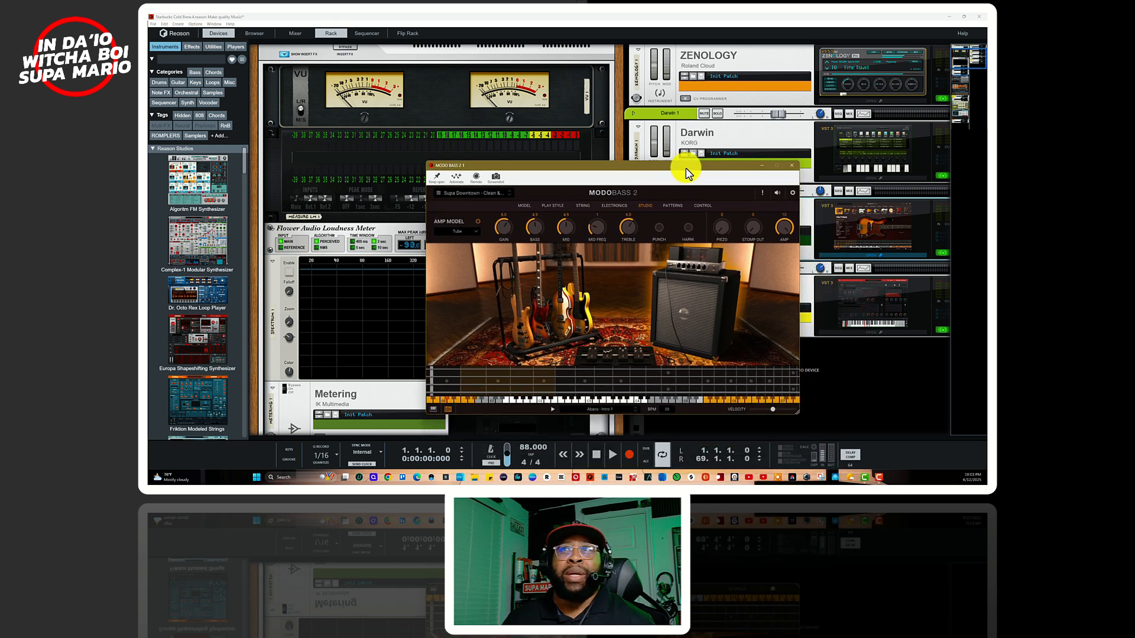
Step: Reposition the MODO BASS 2 window and view its Electronics page, then its Studio page with the amp settings
drag(685, 165, 711, 155)
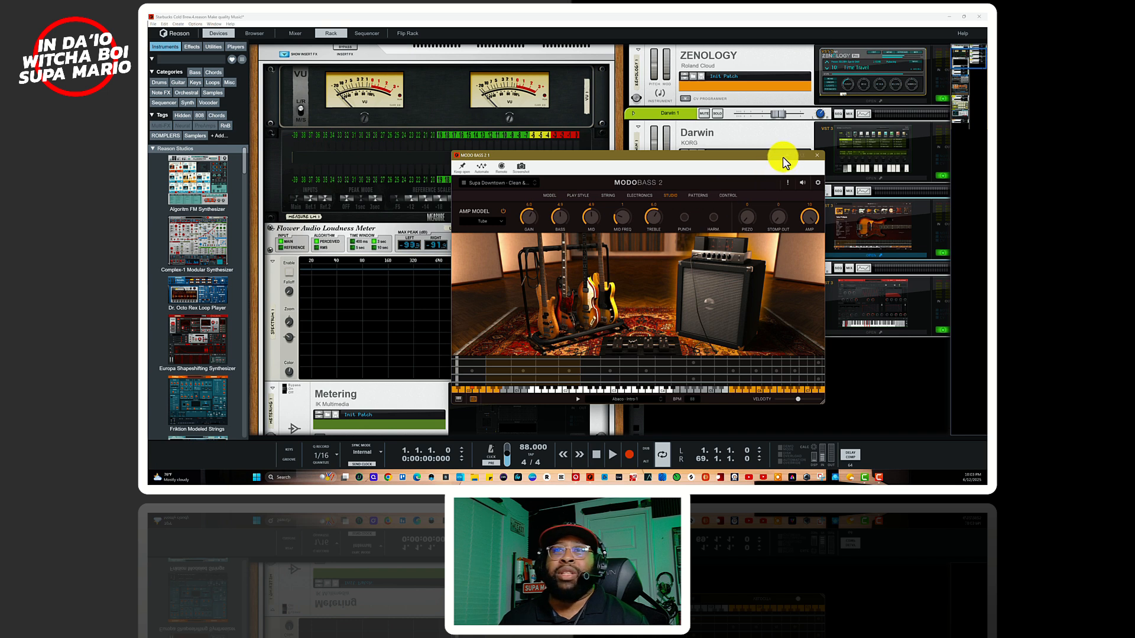
click(638, 196)
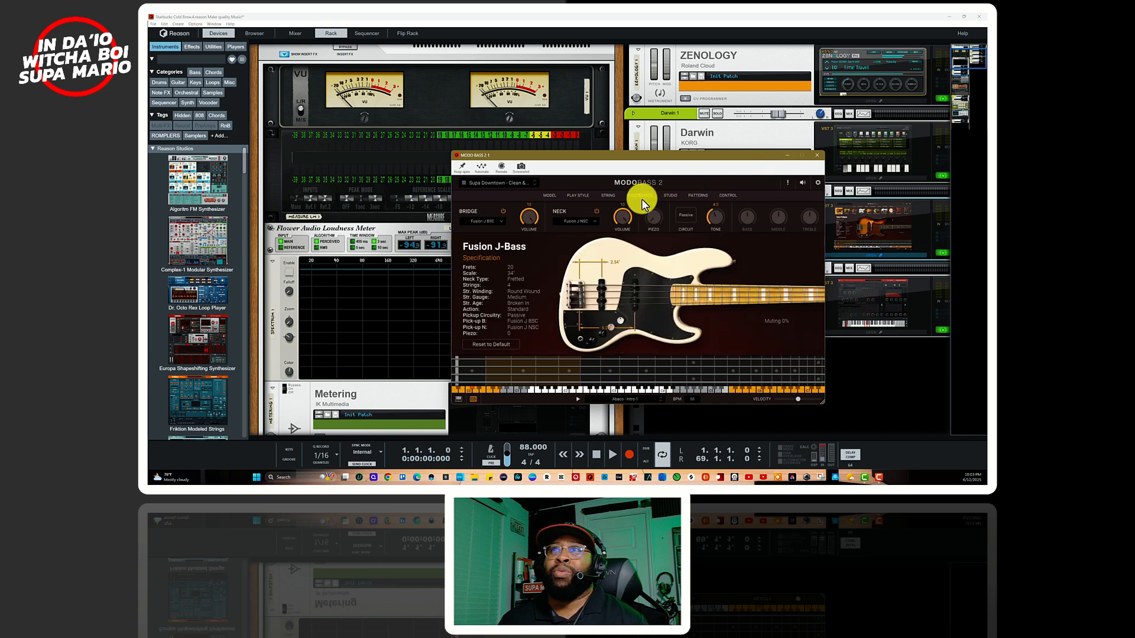
click(669, 196)
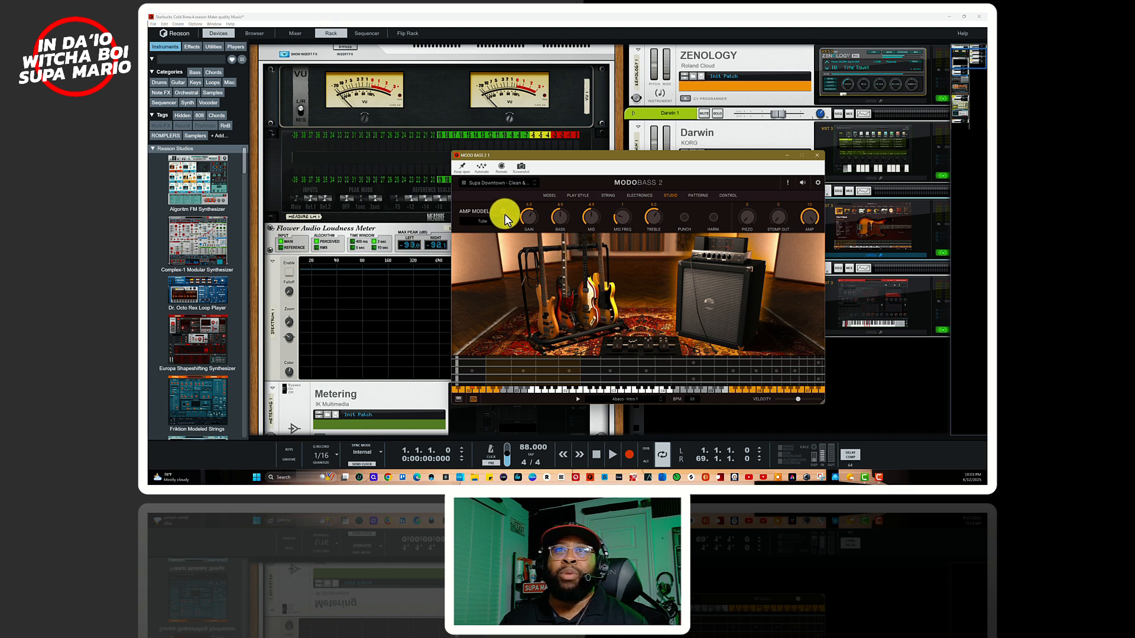
Step: View the stomp pedalboard and the amp model options on the MODO BASS 2 Studio page, and close the plugin window
click(635, 344)
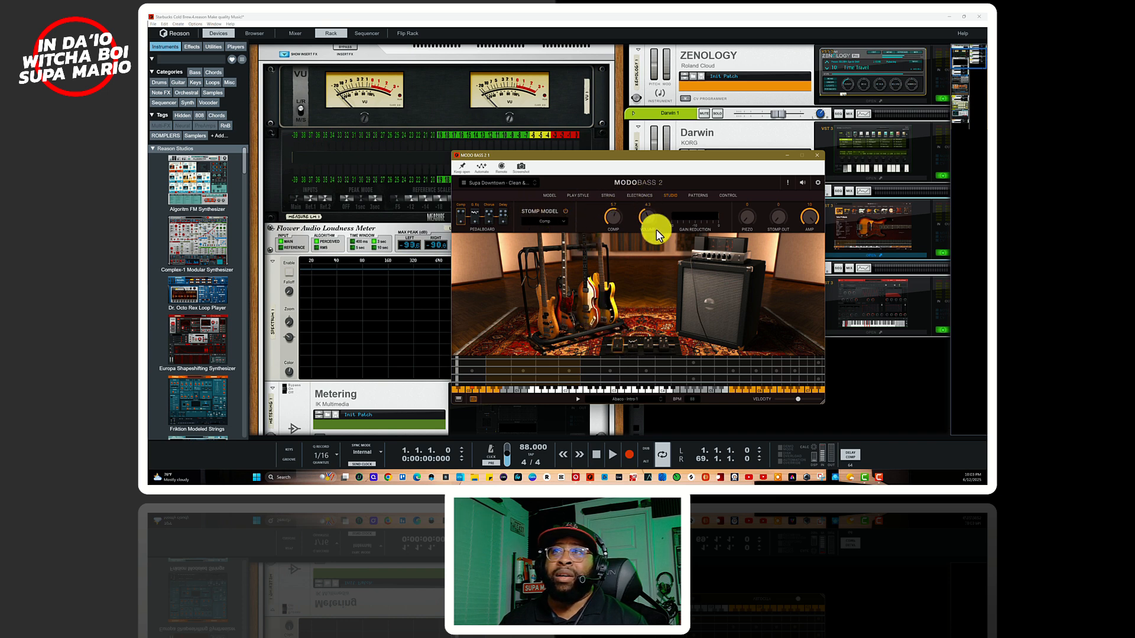
click(712, 277)
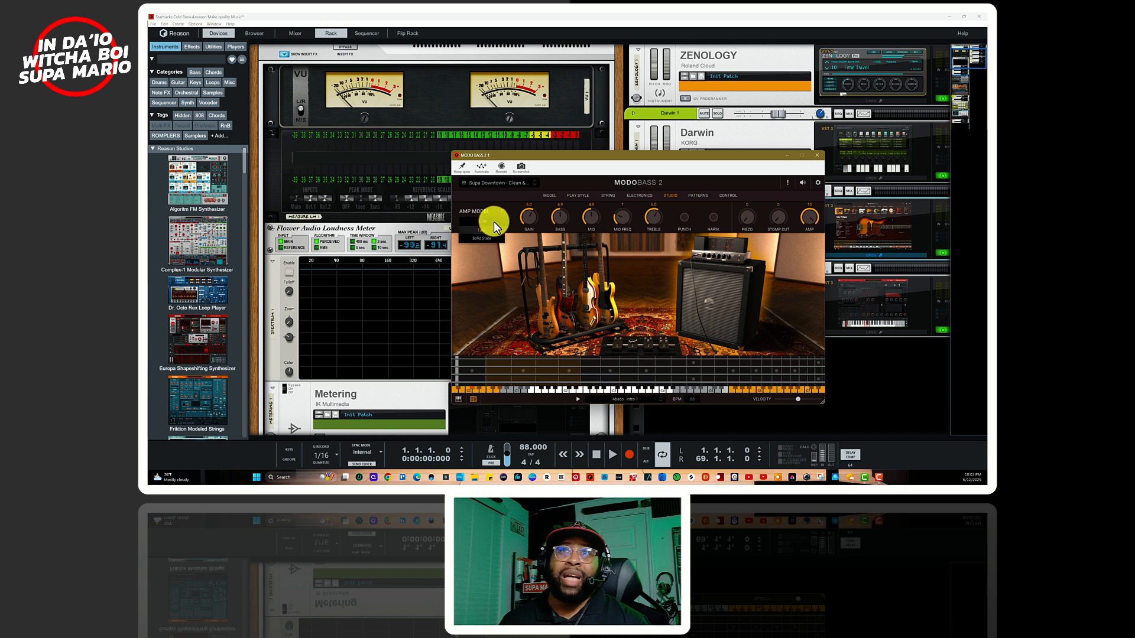
click(495, 199)
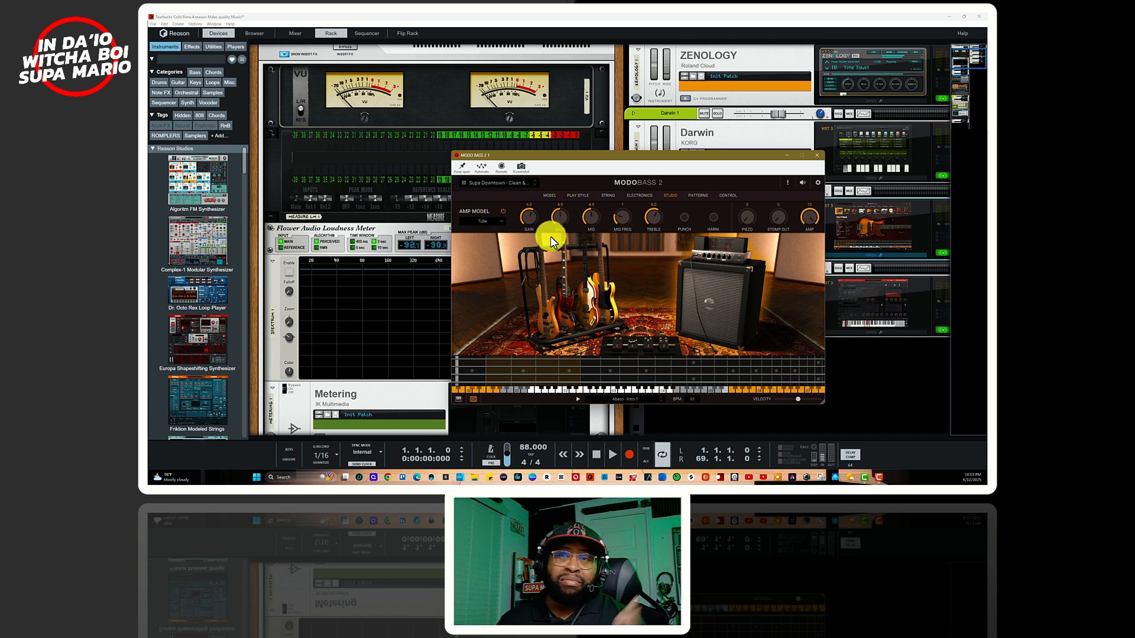
click(817, 156)
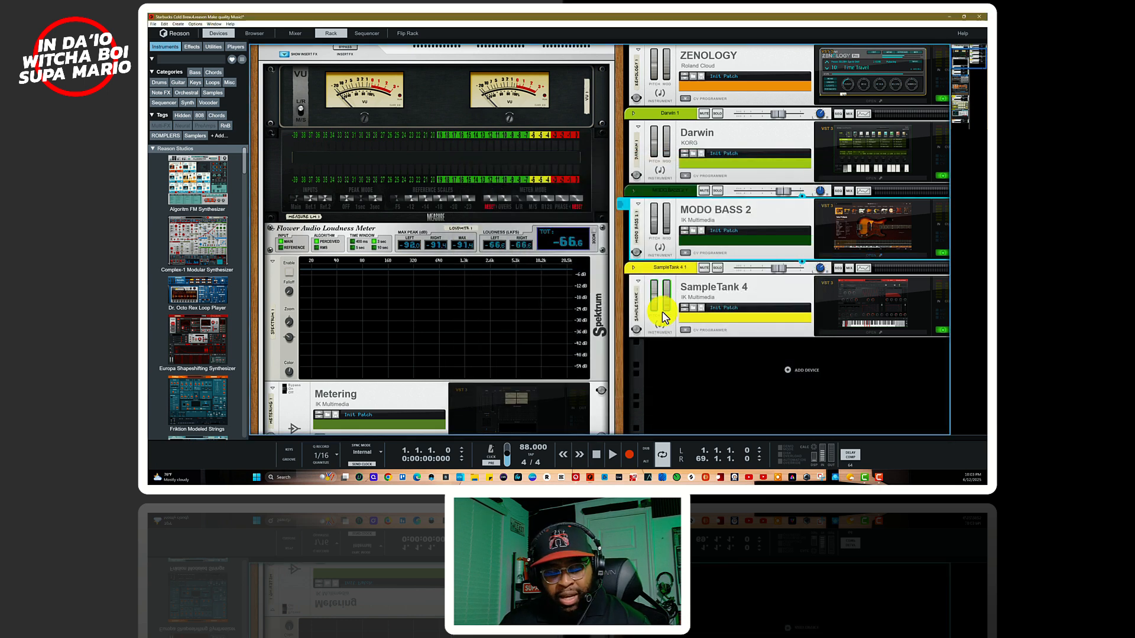
Step: Return to the sequencer and close the note editor to show the full track arrangement
key(F8)
key(F7)
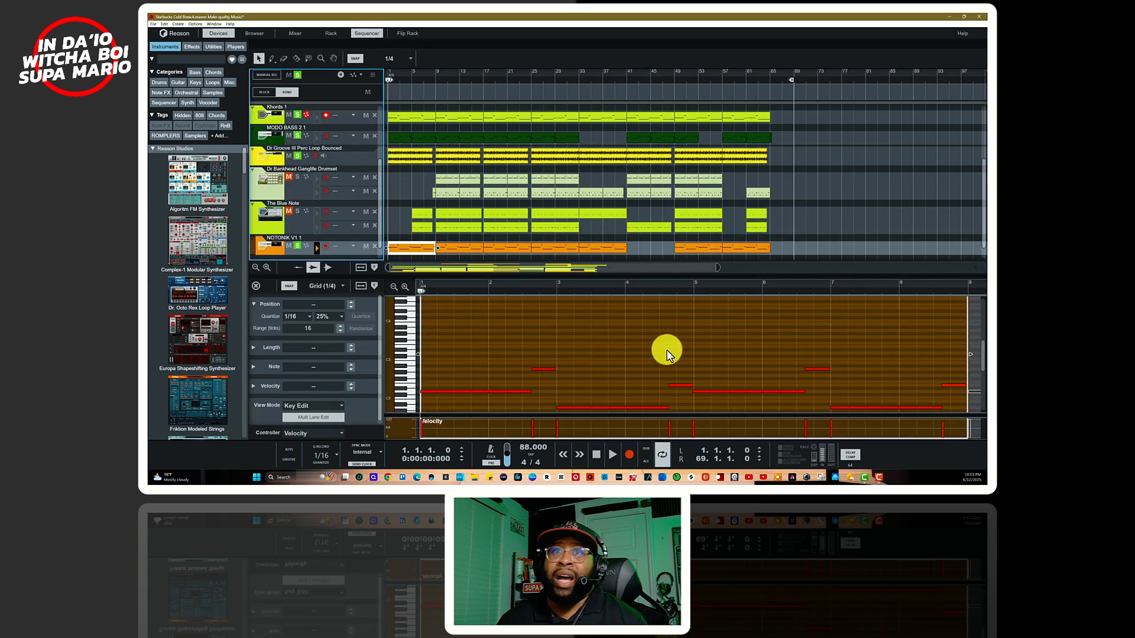
key(F6)
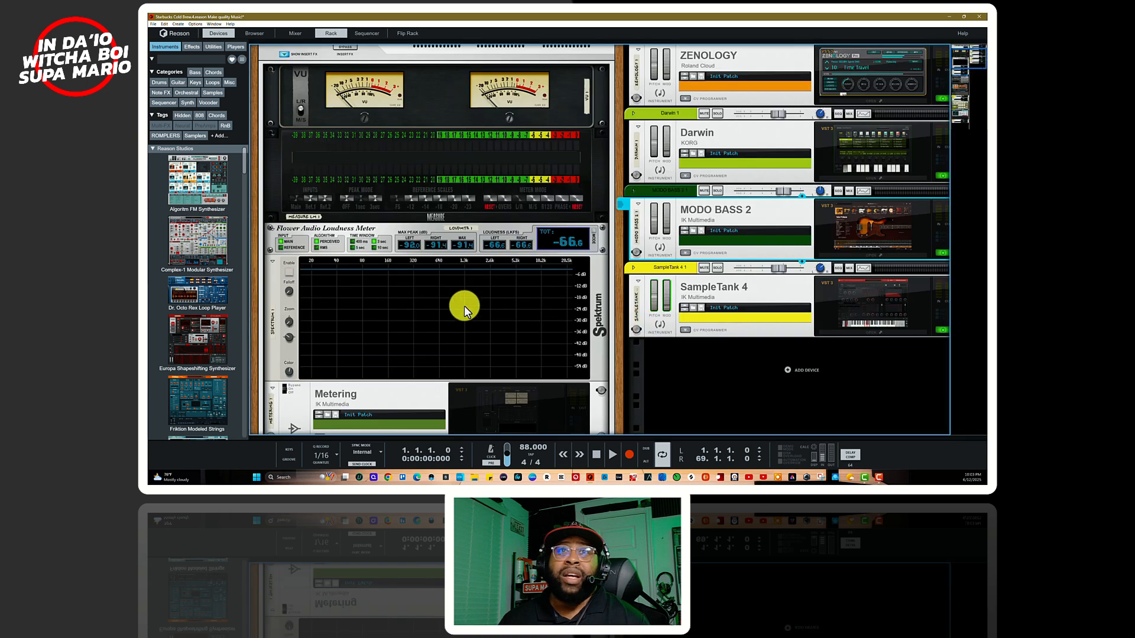
key(F7)
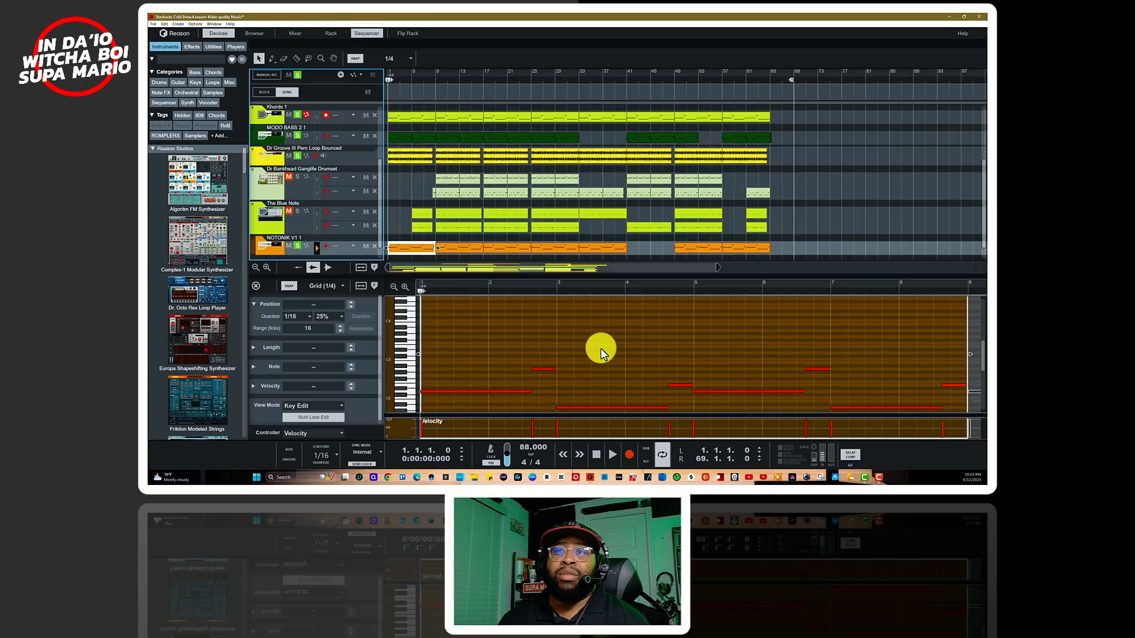
click(257, 287)
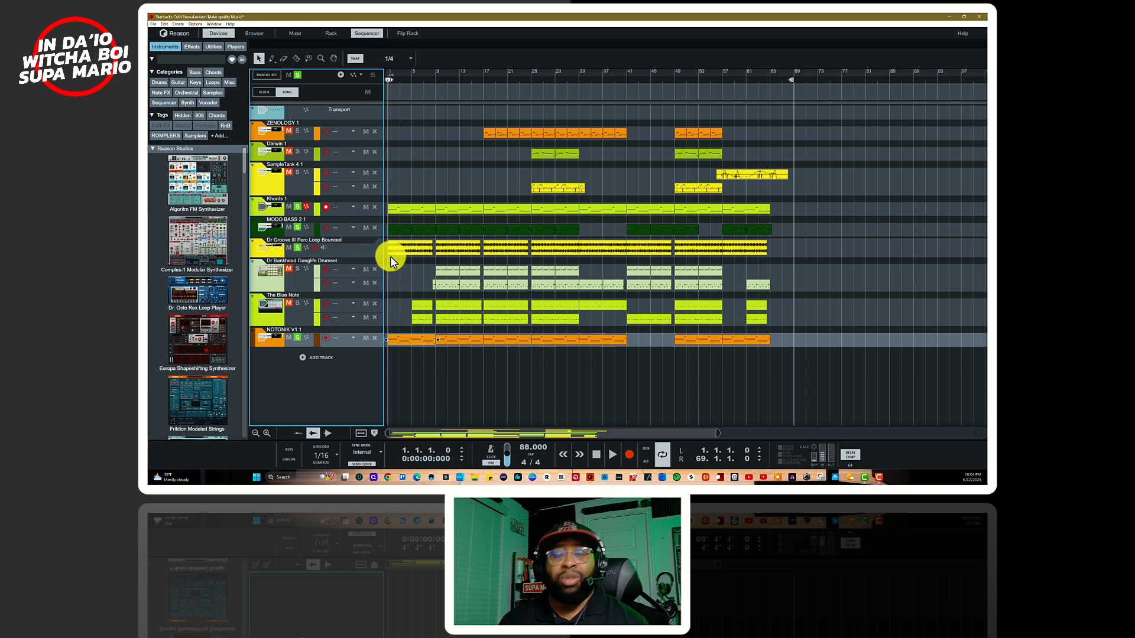
Step: Play MODO BASS 2 1 with the perc loop and NOTONIK V1 1, then add Khords 1 to the solo and replay from the start
key(space)
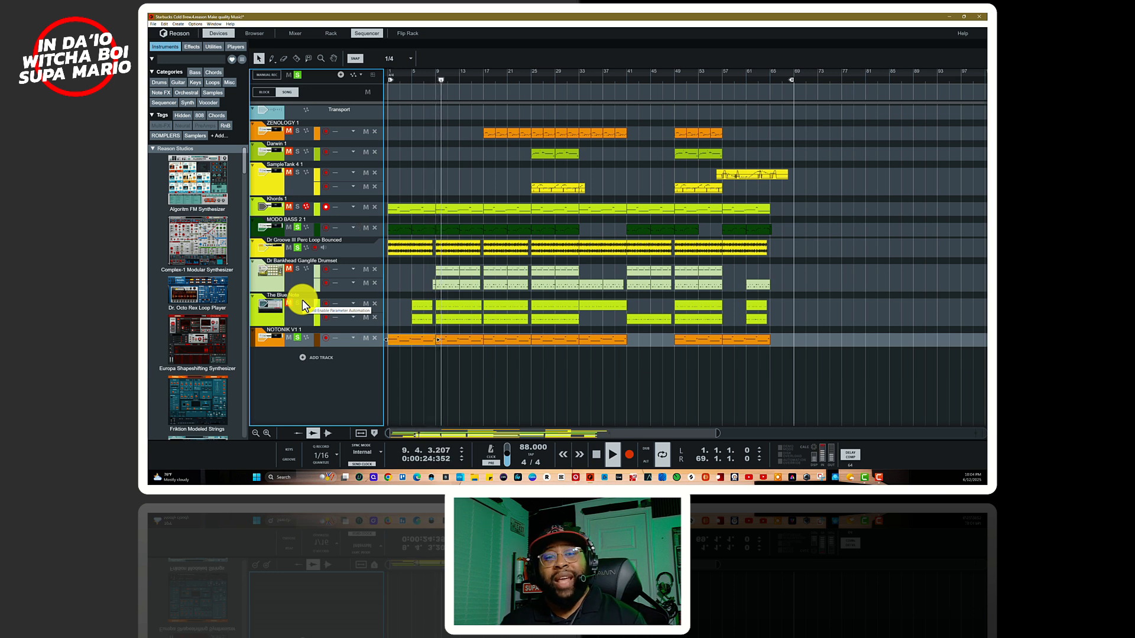
key(space)
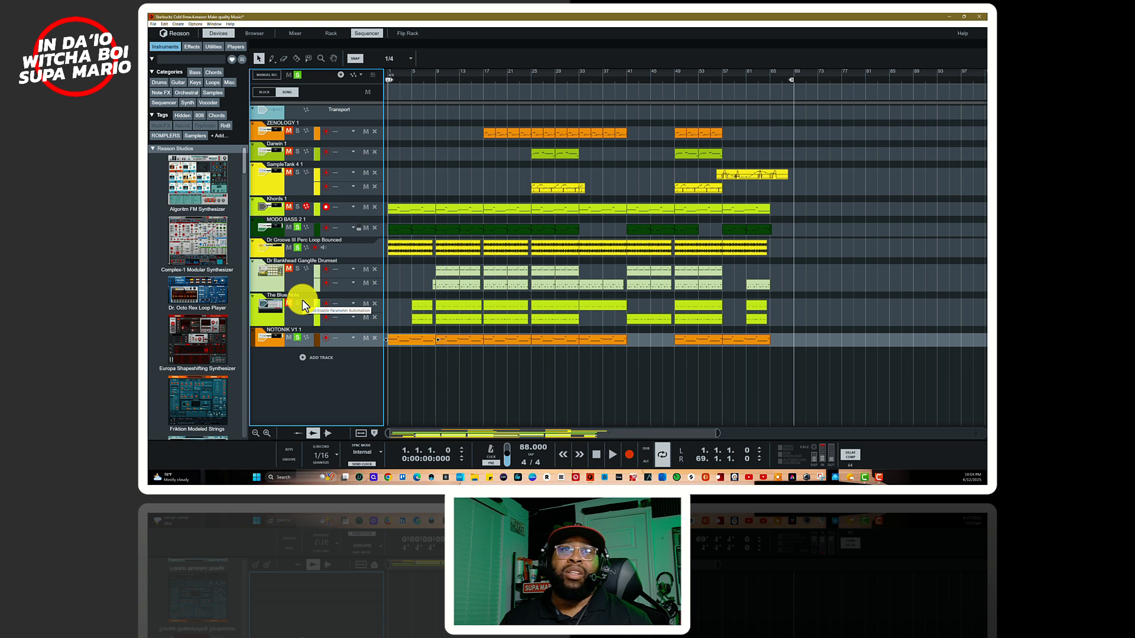
click(296, 208)
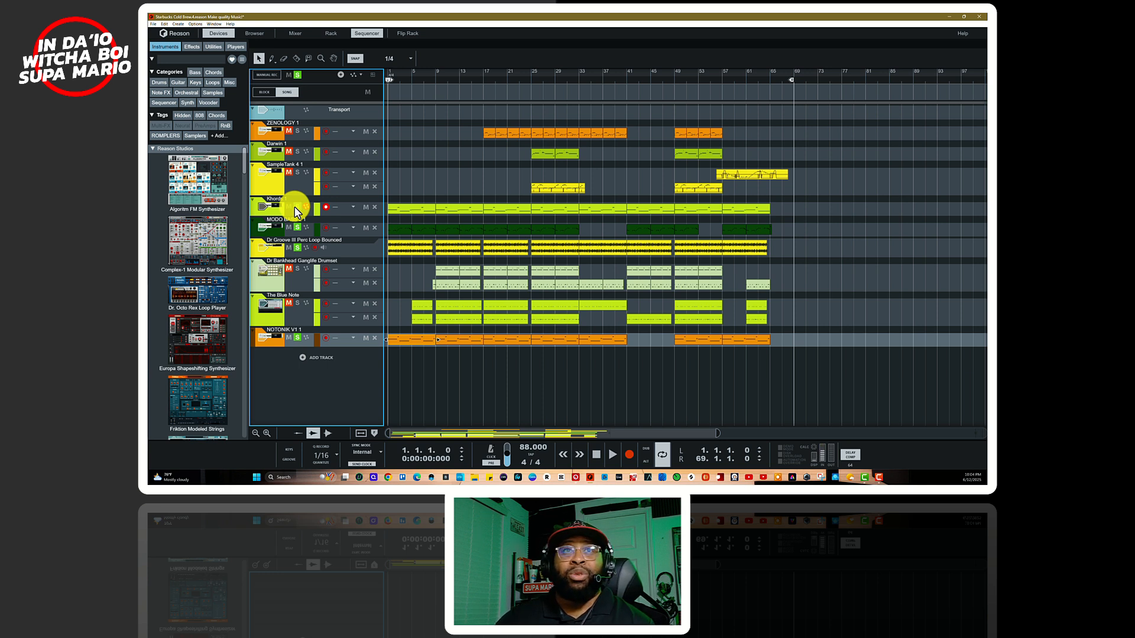
key(space)
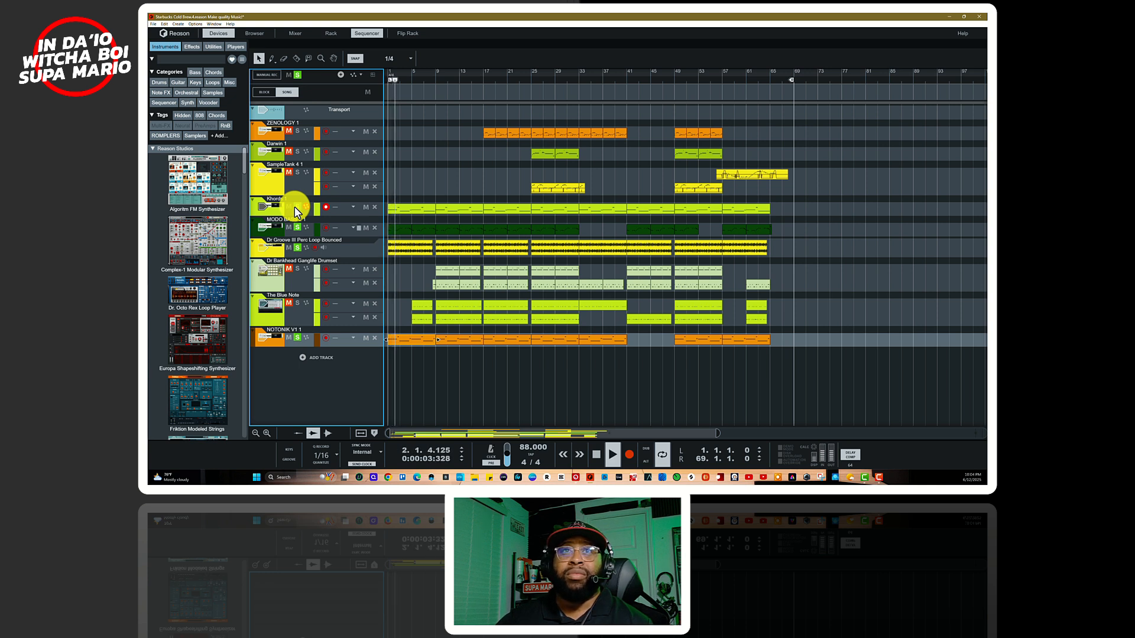
key(space)
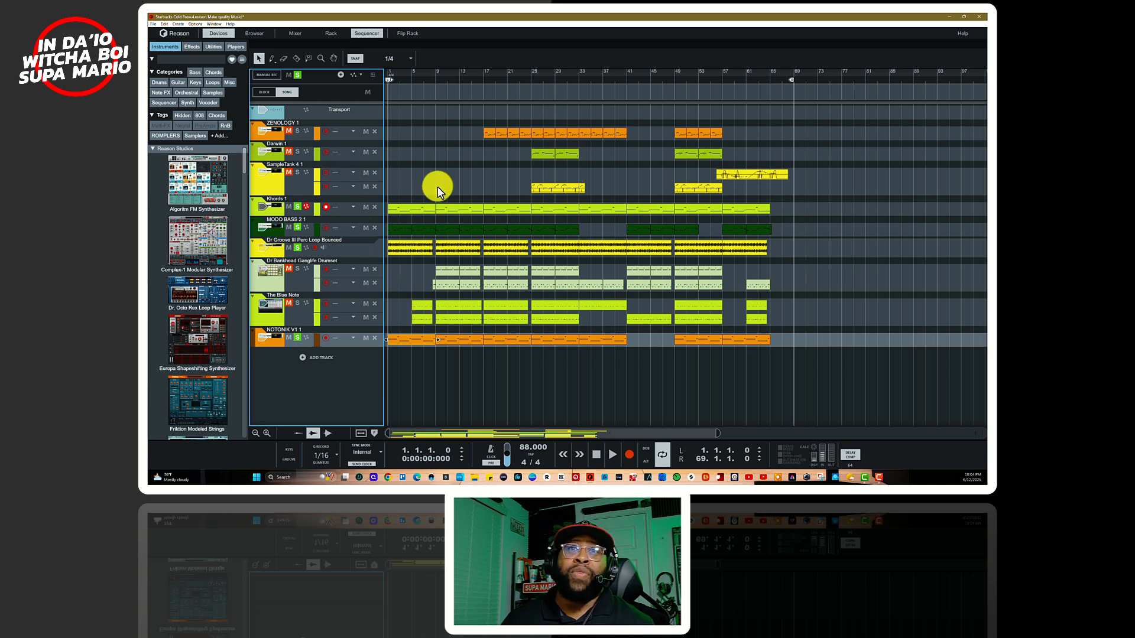
Step: Set the song position to bar 5, select The Blue Note track and show its Reason Drum Kits device in the rack
click(417, 78)
click(412, 78)
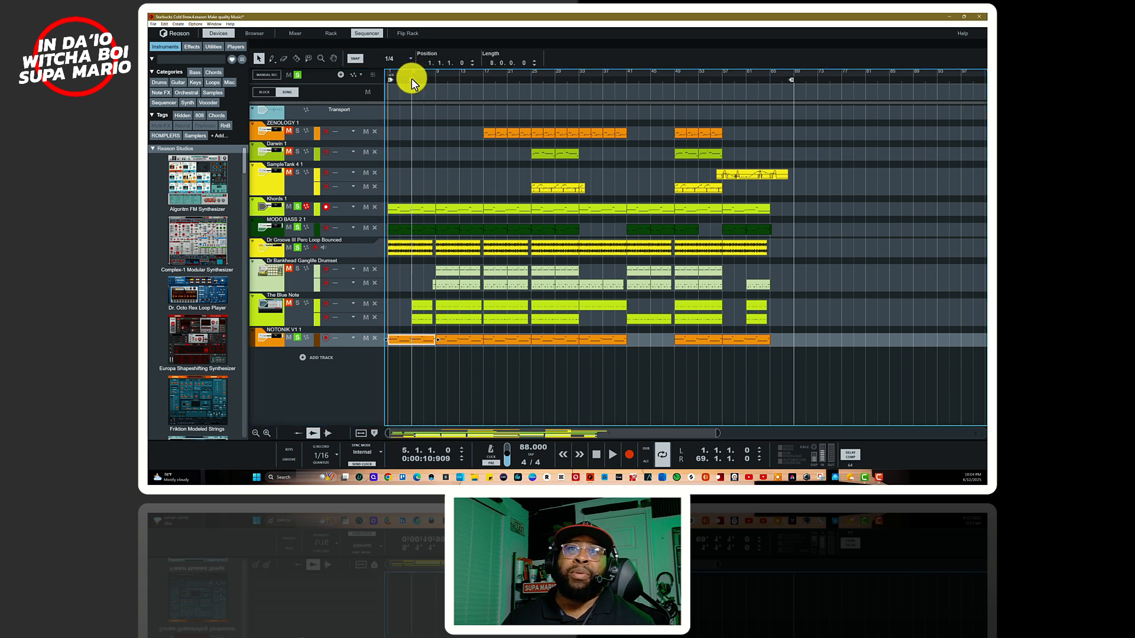
click(278, 308)
key(F6)
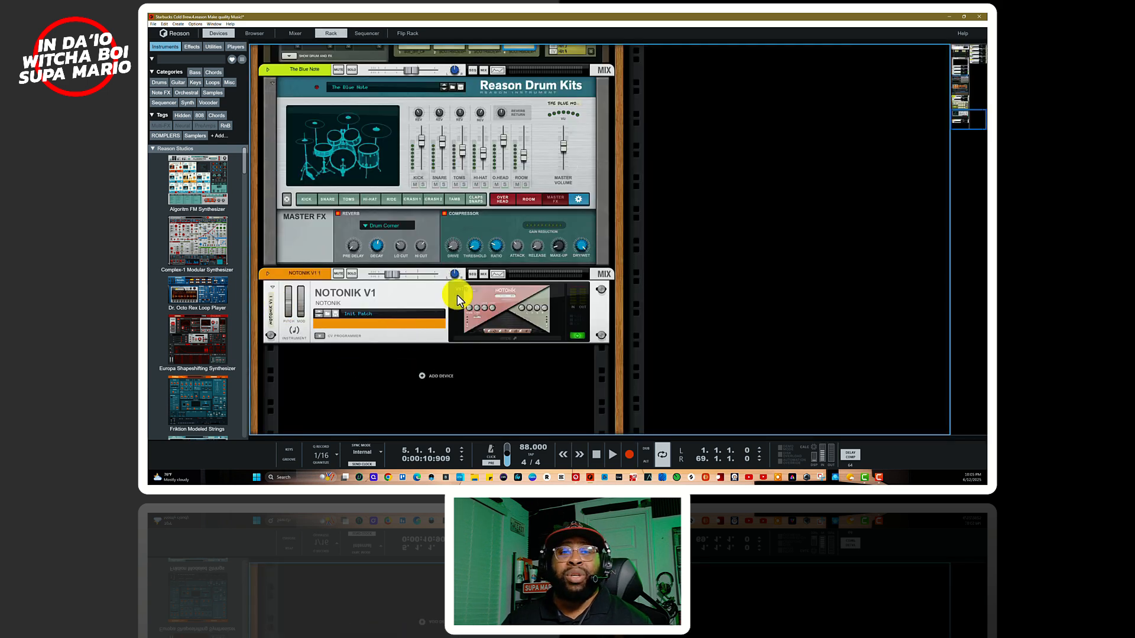
scroll(441, 239, up, 3)
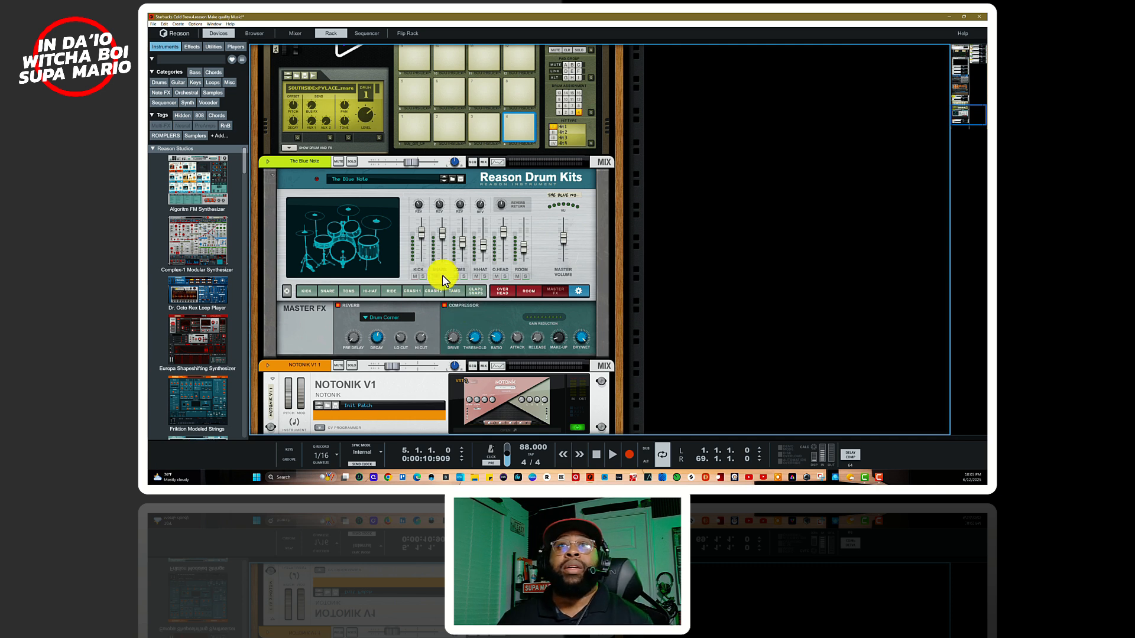
Step: Return to the sequencer, mute the second note lane of The Blue Note and add the track to the solo
key(F8)
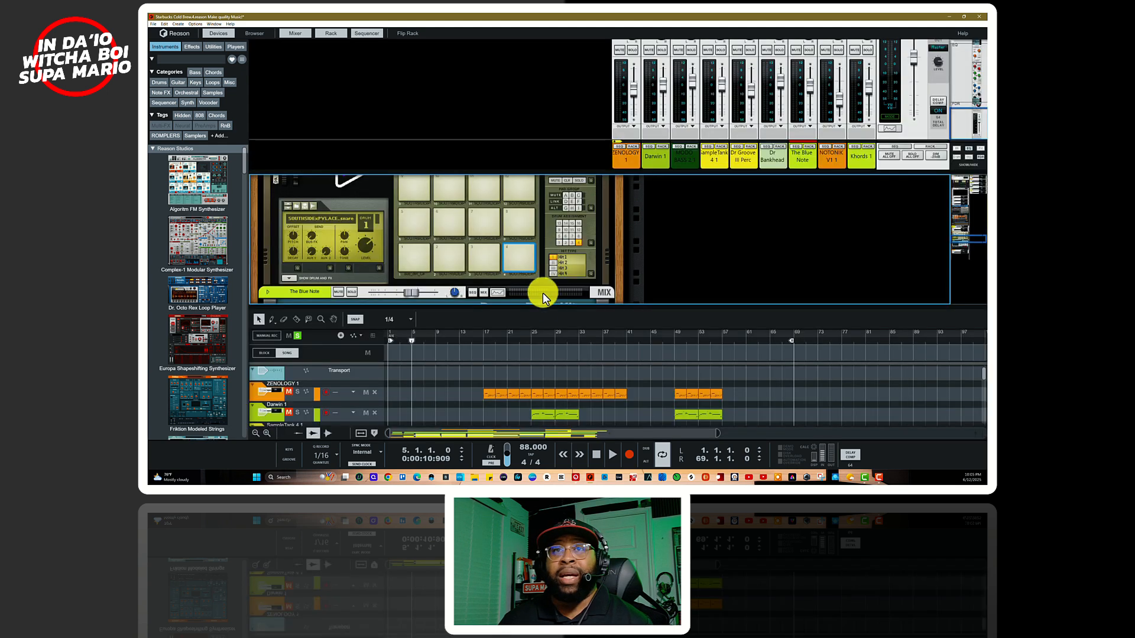
key(F7)
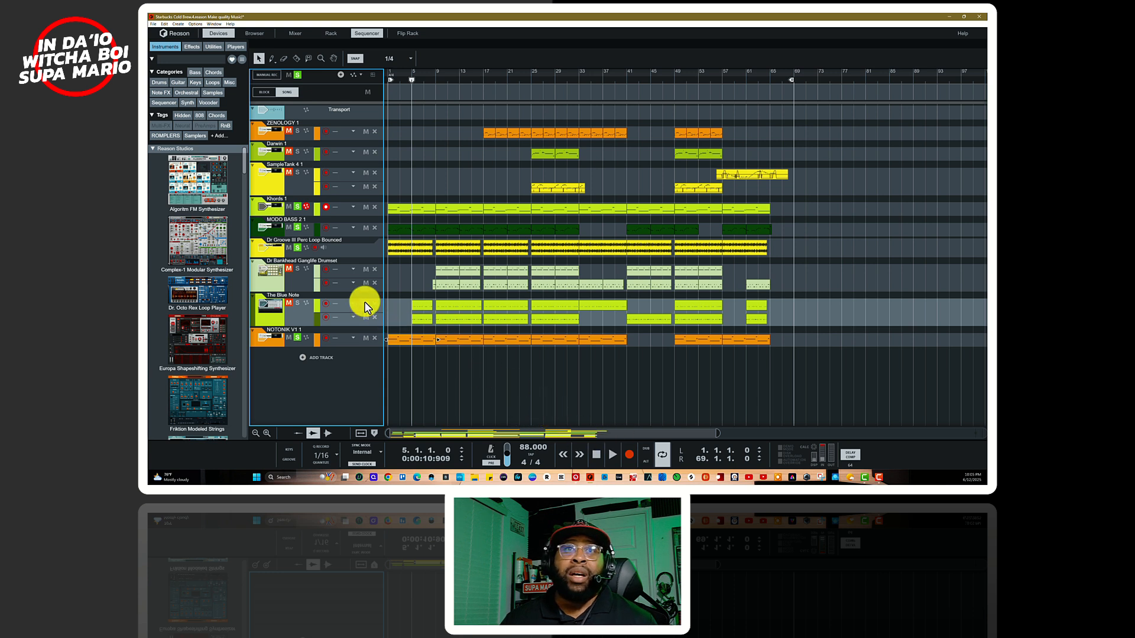
click(289, 303)
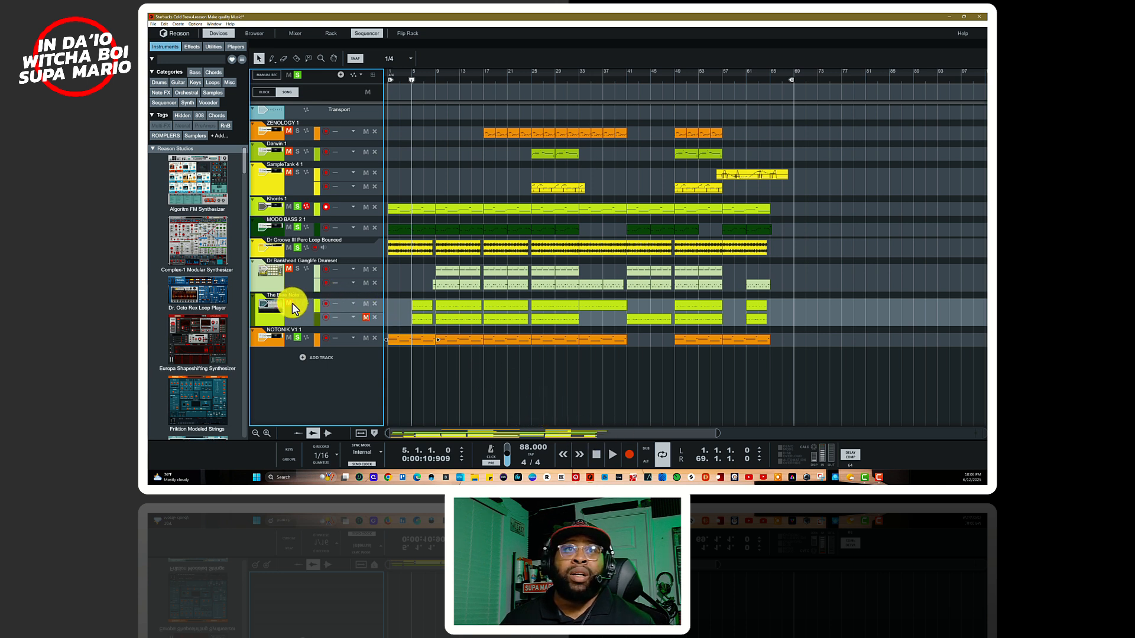
click(298, 302)
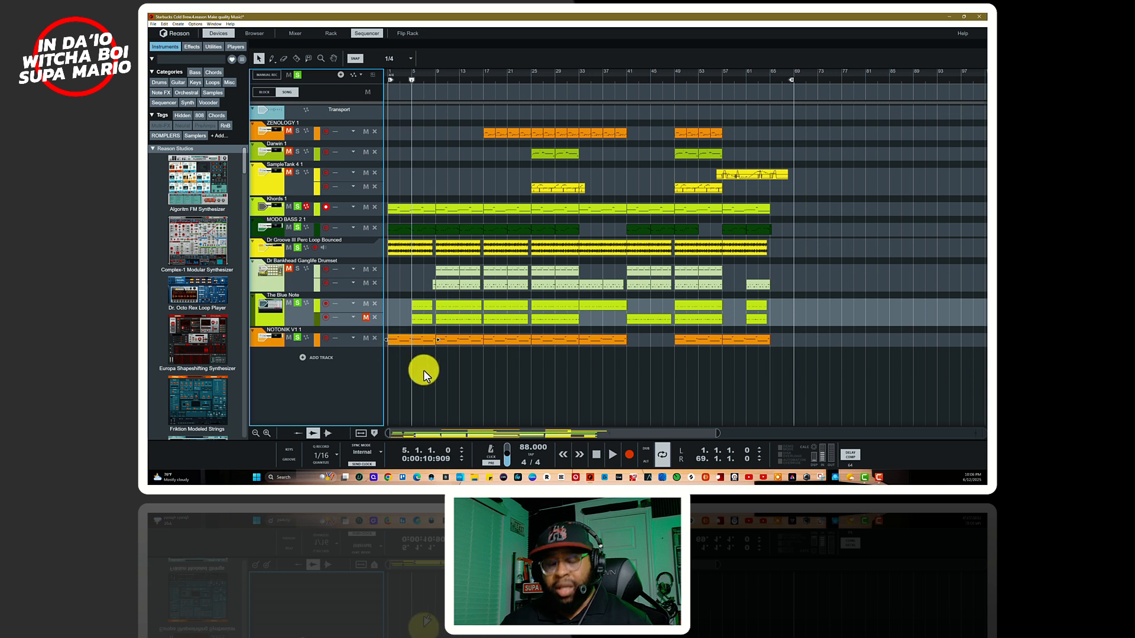
Step: Play the soloed tracks from bar 5, then unmute The Blue Note's second lane and play the passage again
key(space)
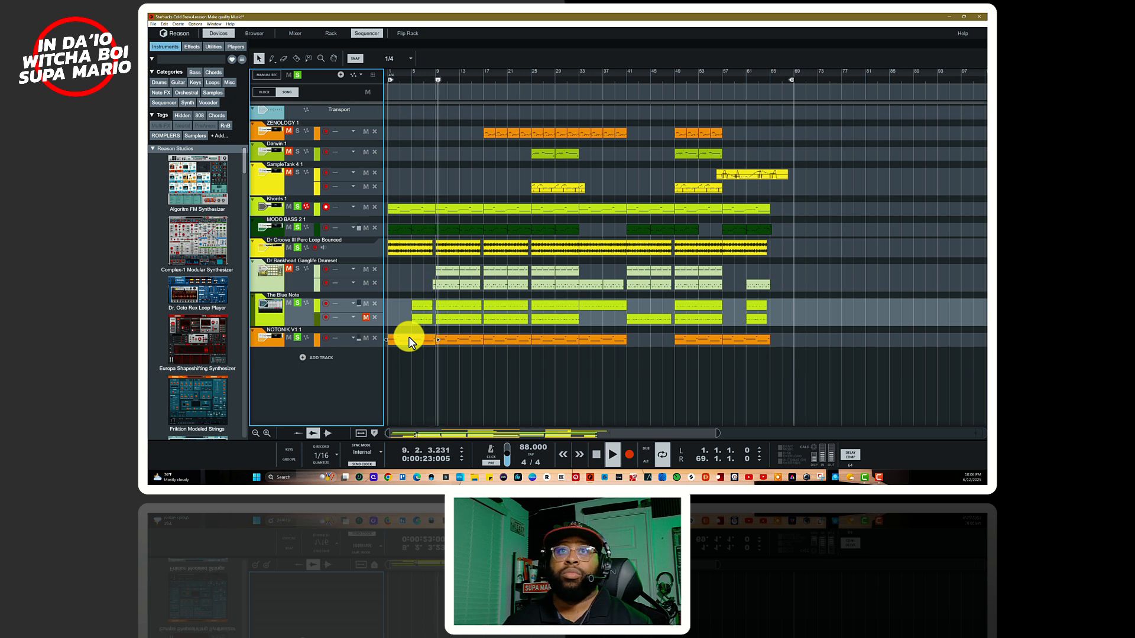
key(space)
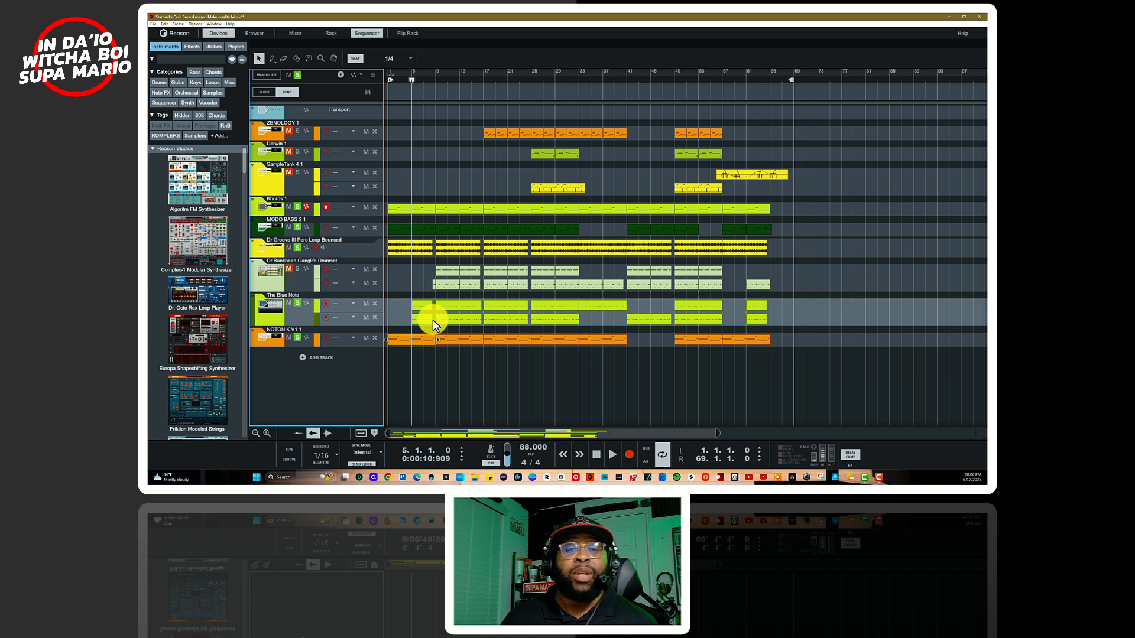
key(space)
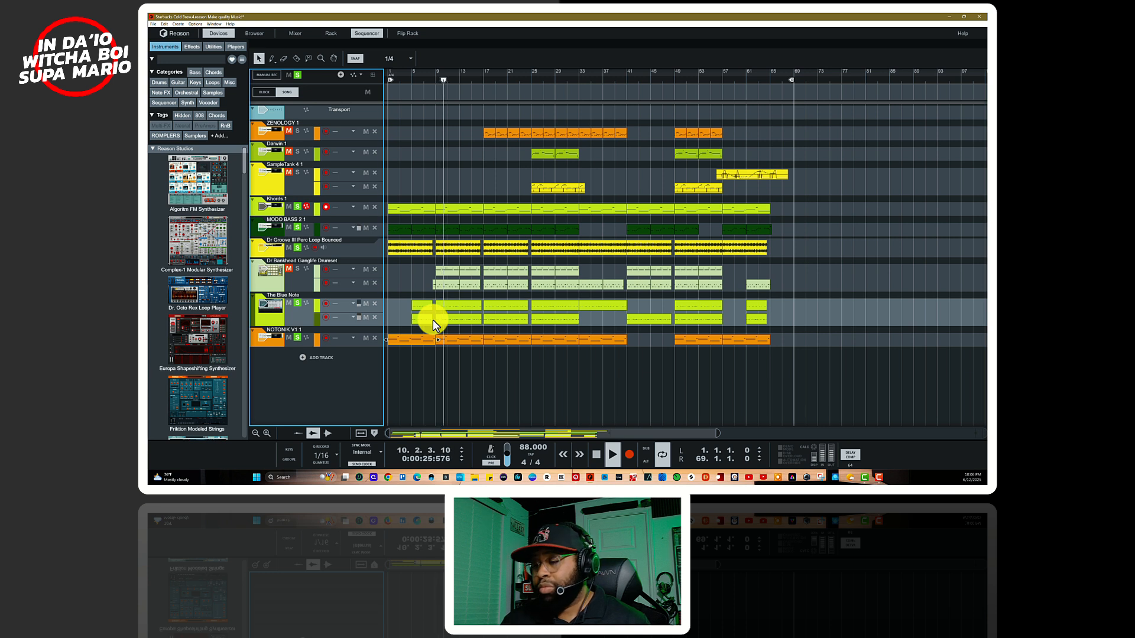
key(space)
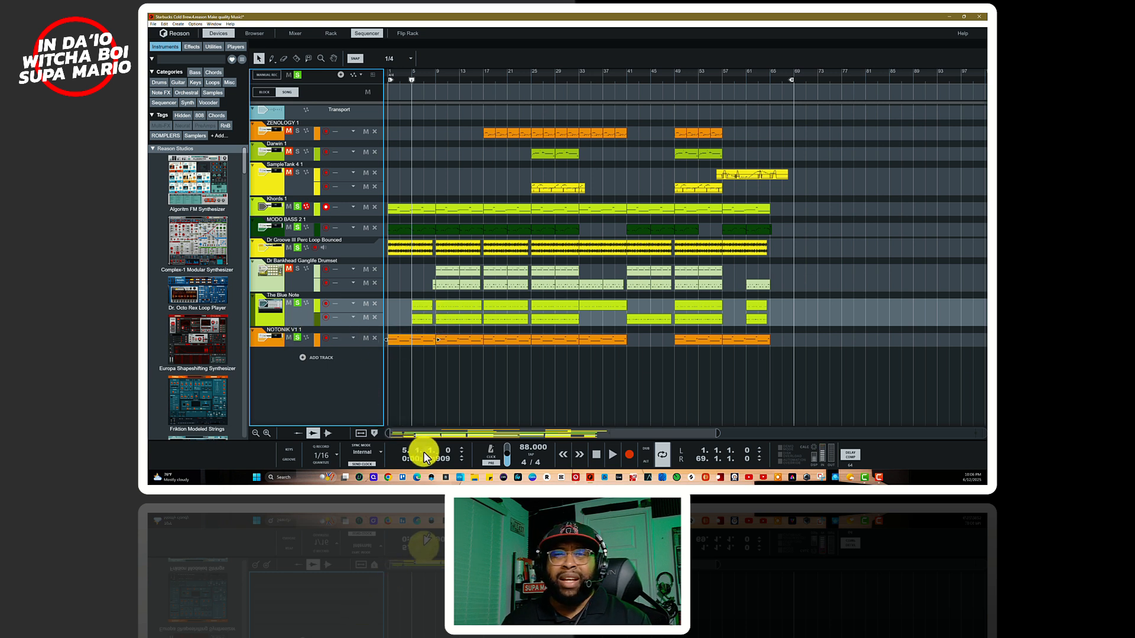
Step: Return to the rack and view the patch list of the Reason Drum Kits device, keeping The Blue Note patch
key(F6)
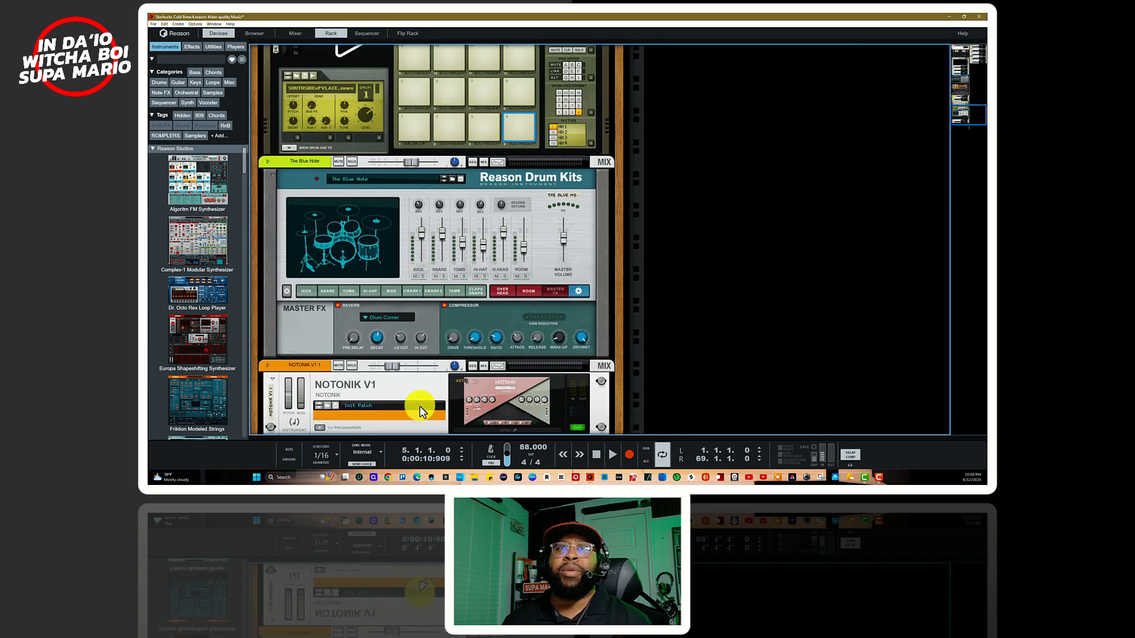
click(388, 179)
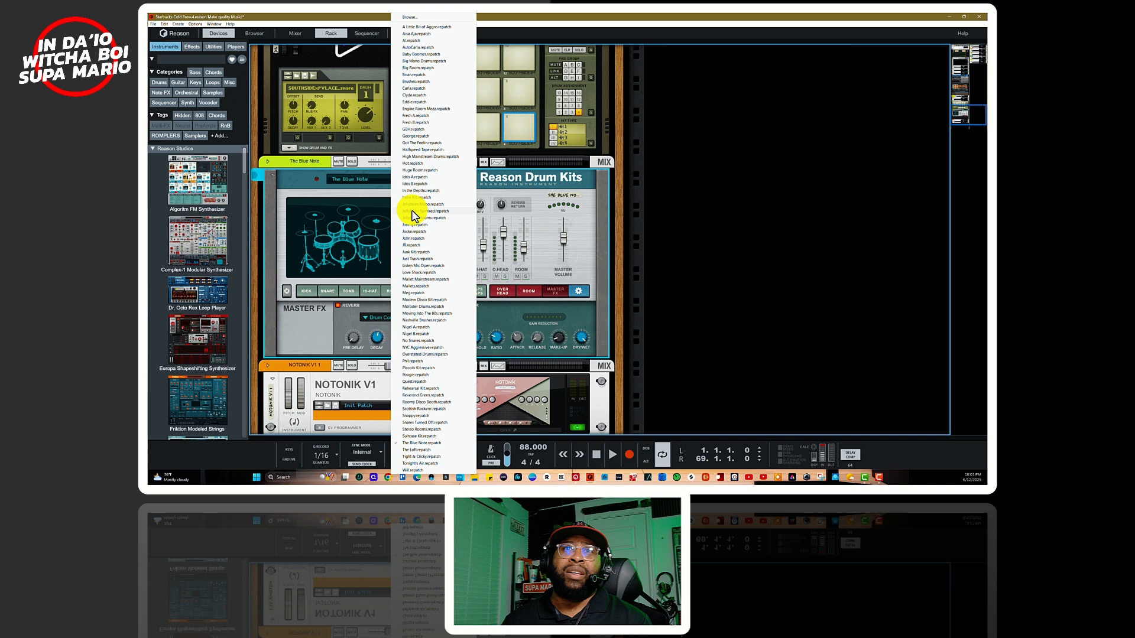
click(365, 190)
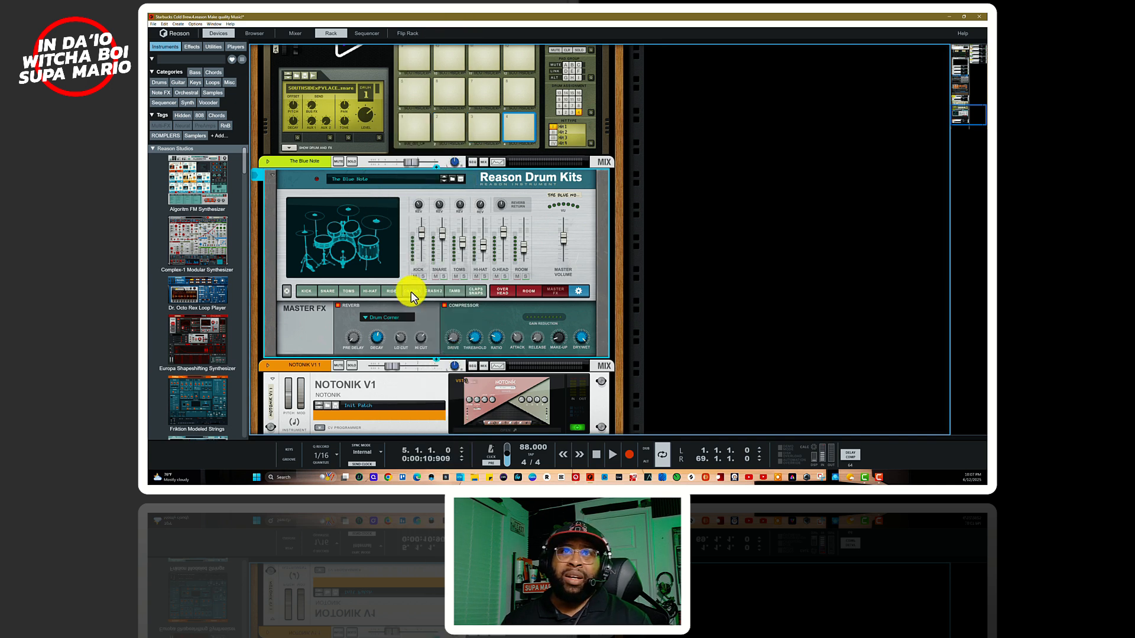
Step: Compare the Hi-Hat, Tambourine and Ride settings of the Reason Drum Kits device
click(375, 291)
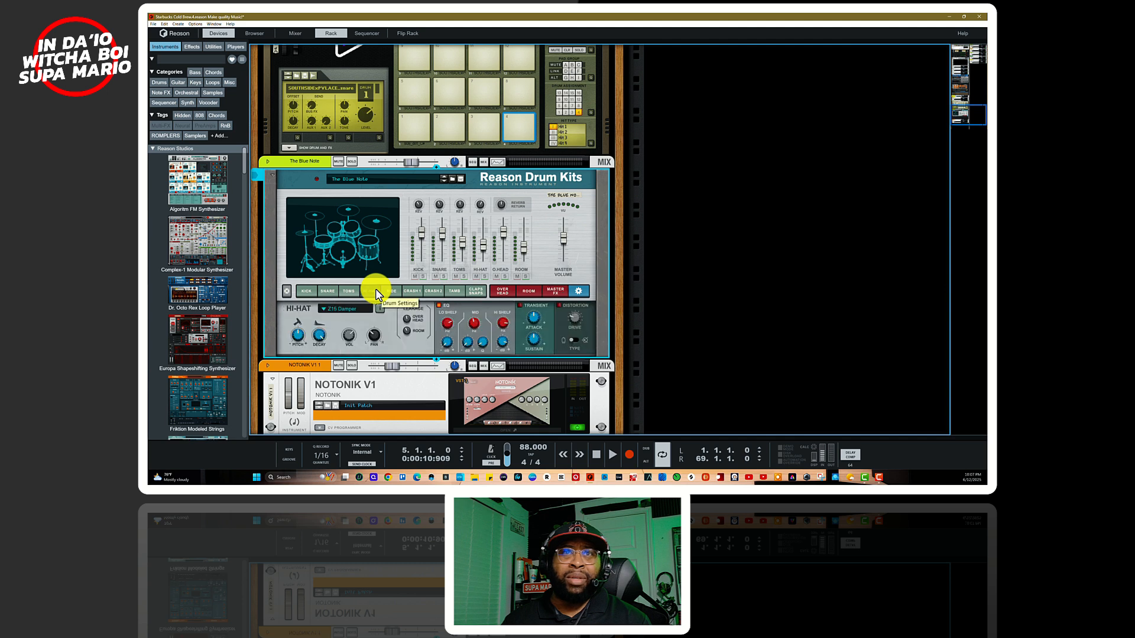
click(453, 291)
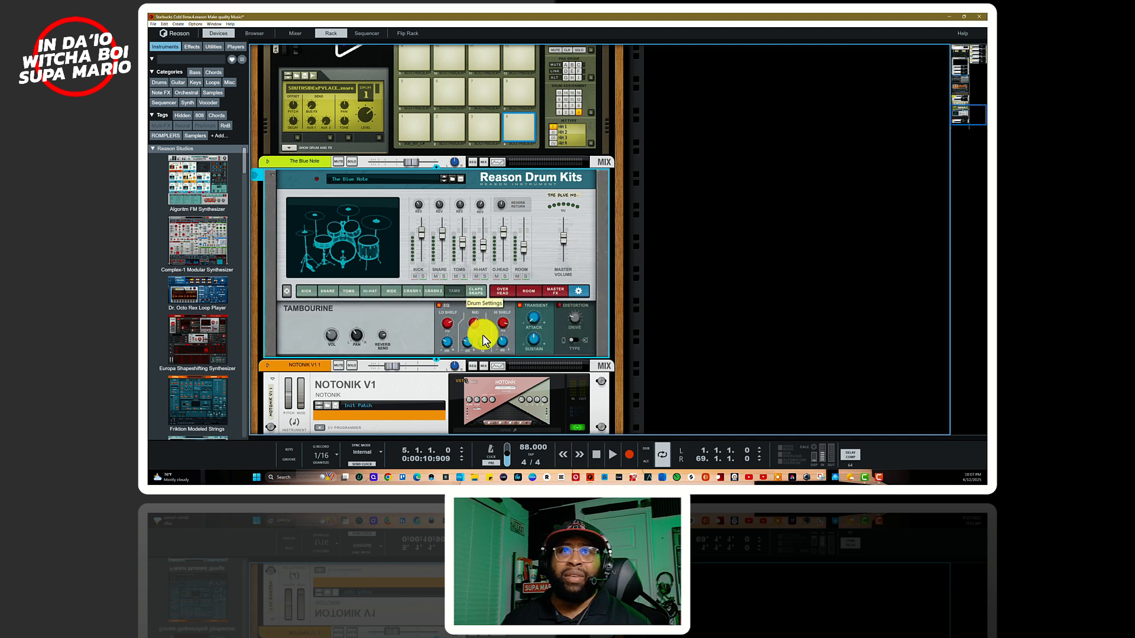
click(389, 292)
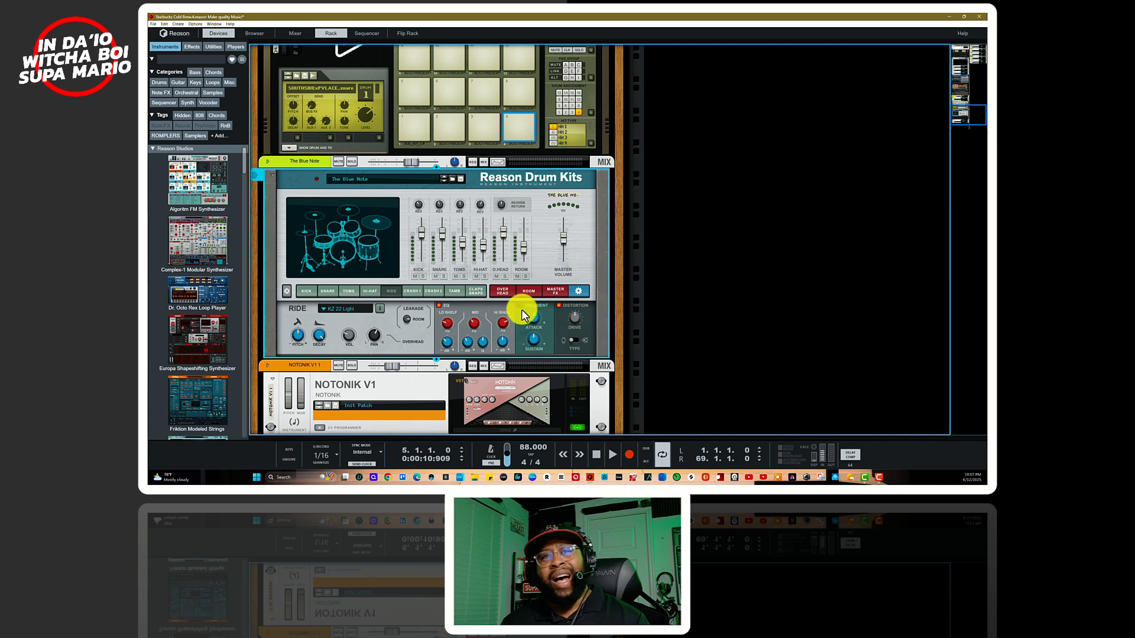
click(453, 290)
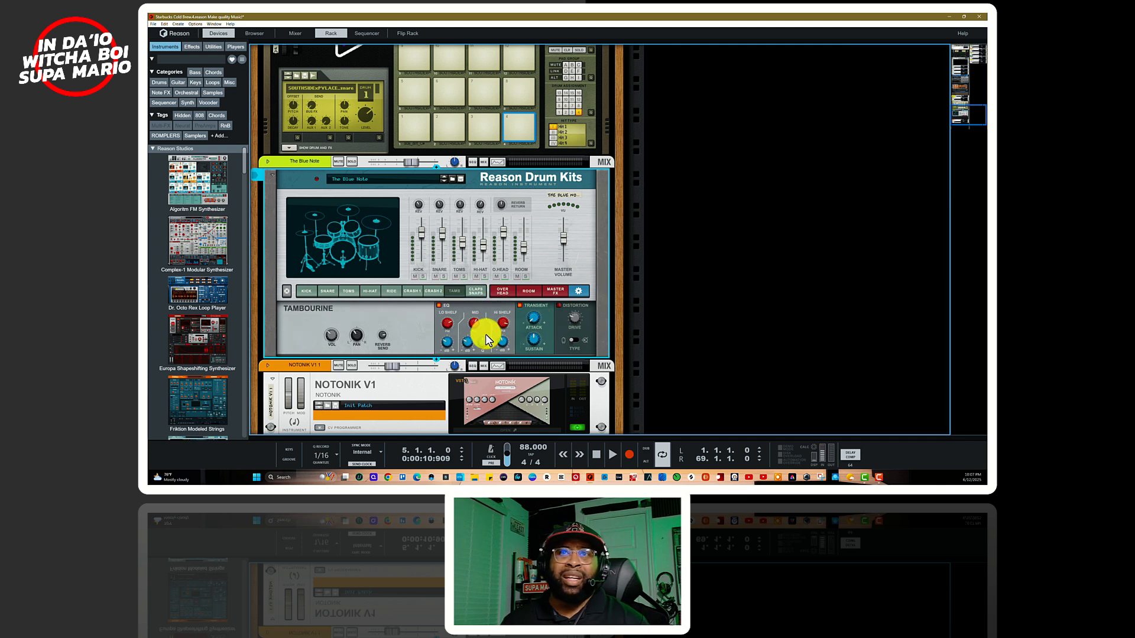
click(389, 291)
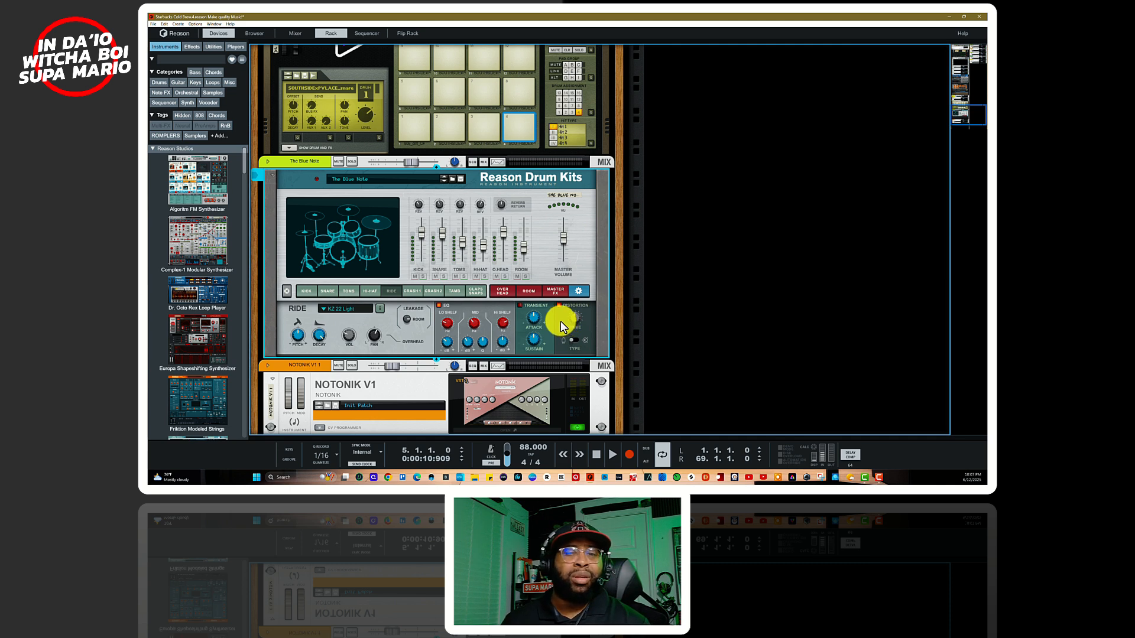
click(460, 290)
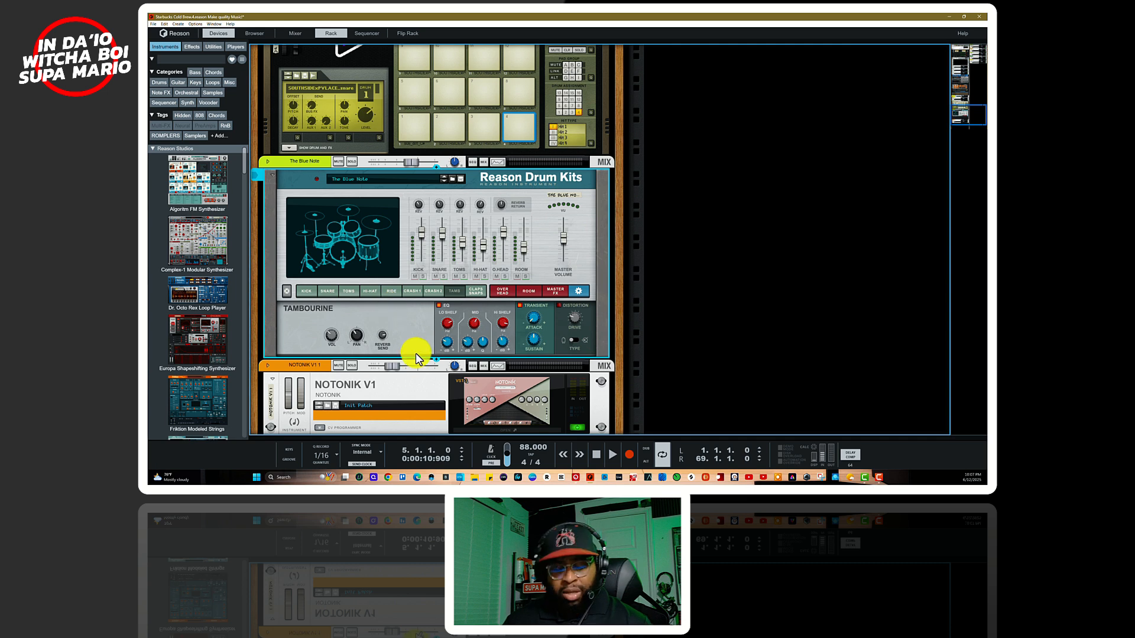
Step: Return to the sequencer, move the play position to bar 9 and add the Dr Bankhead Ganglife Drumset track to the solo
key(F7)
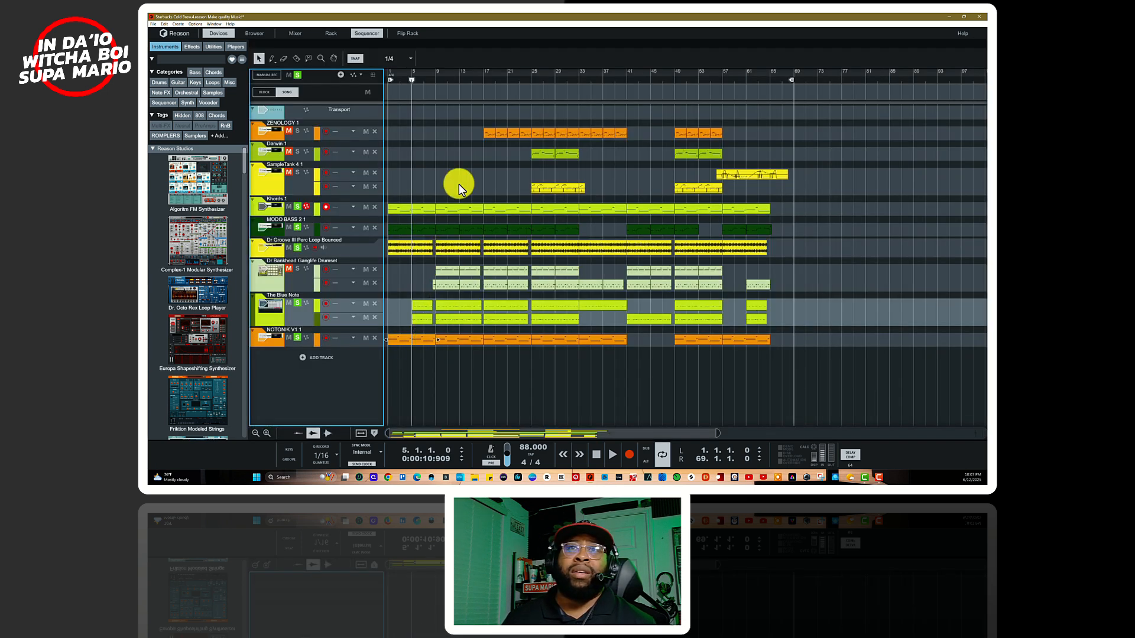
click(435, 79)
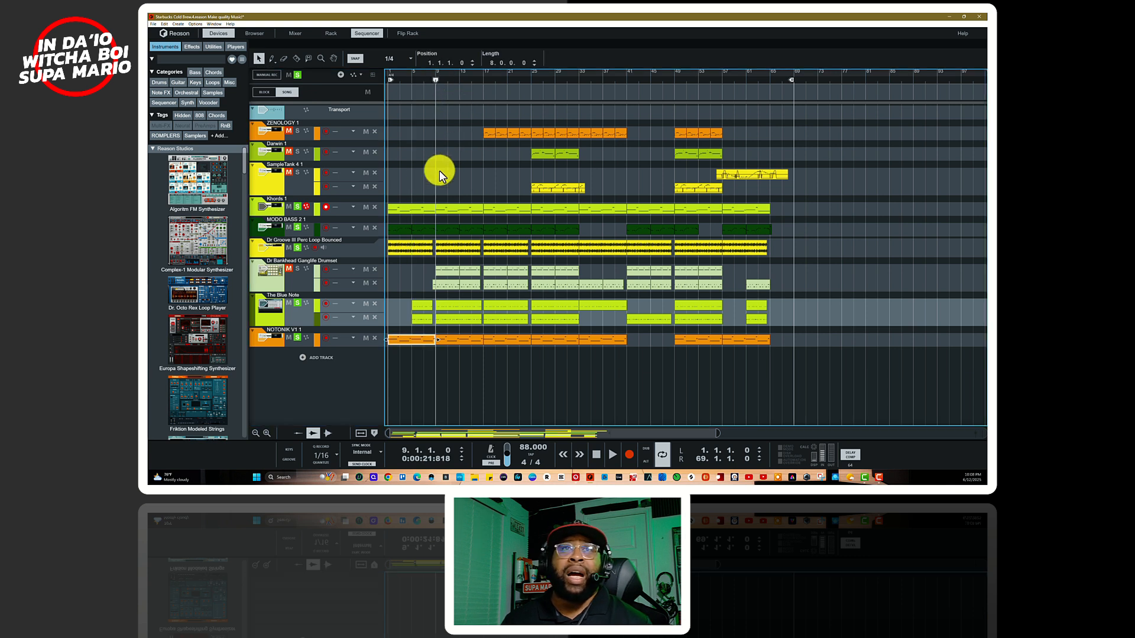
click(299, 273)
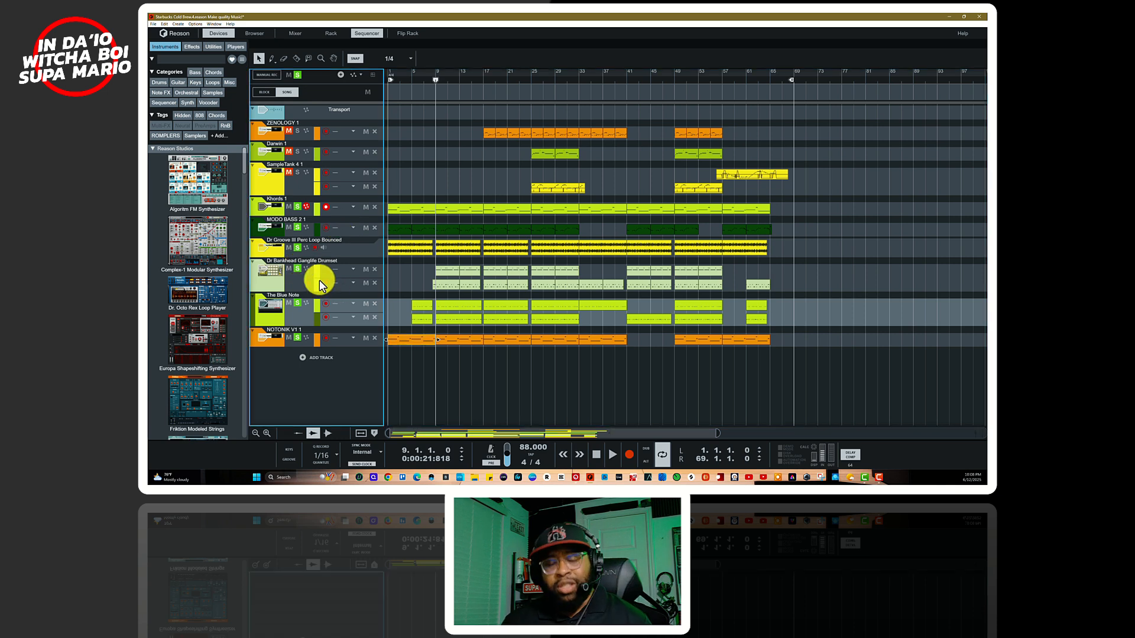
Step: View the Kong patch list of the Dr Bankhead Ganglife Drumset device in the rack, keeping the loaded patch
key(F6)
scroll(361, 317, up, 10)
scroll(363, 324, down, 5)
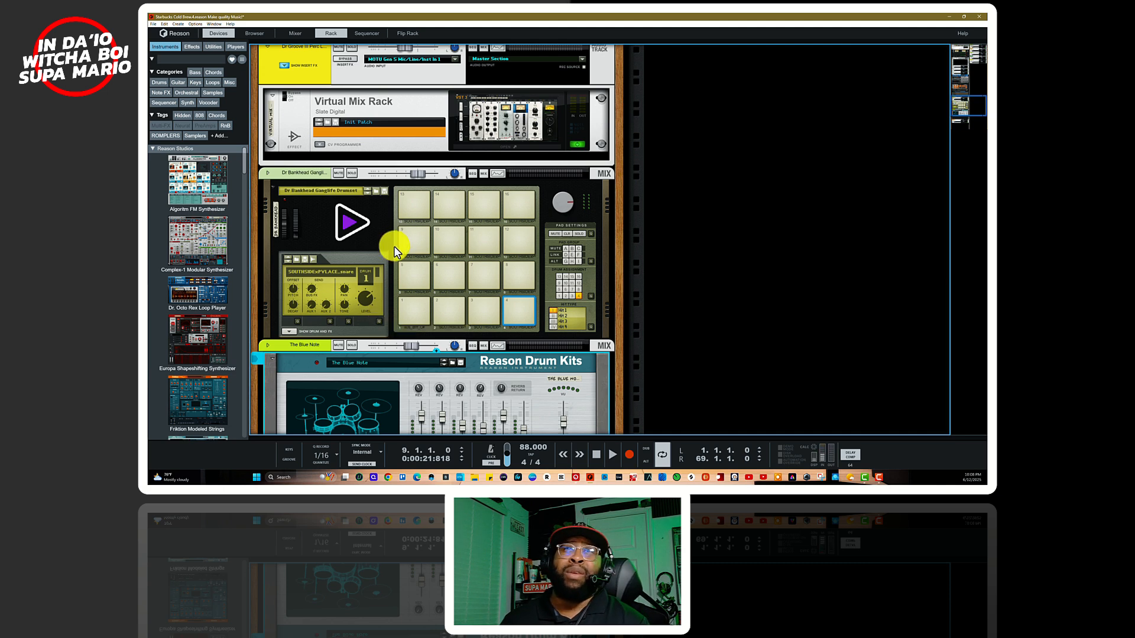
click(378, 193)
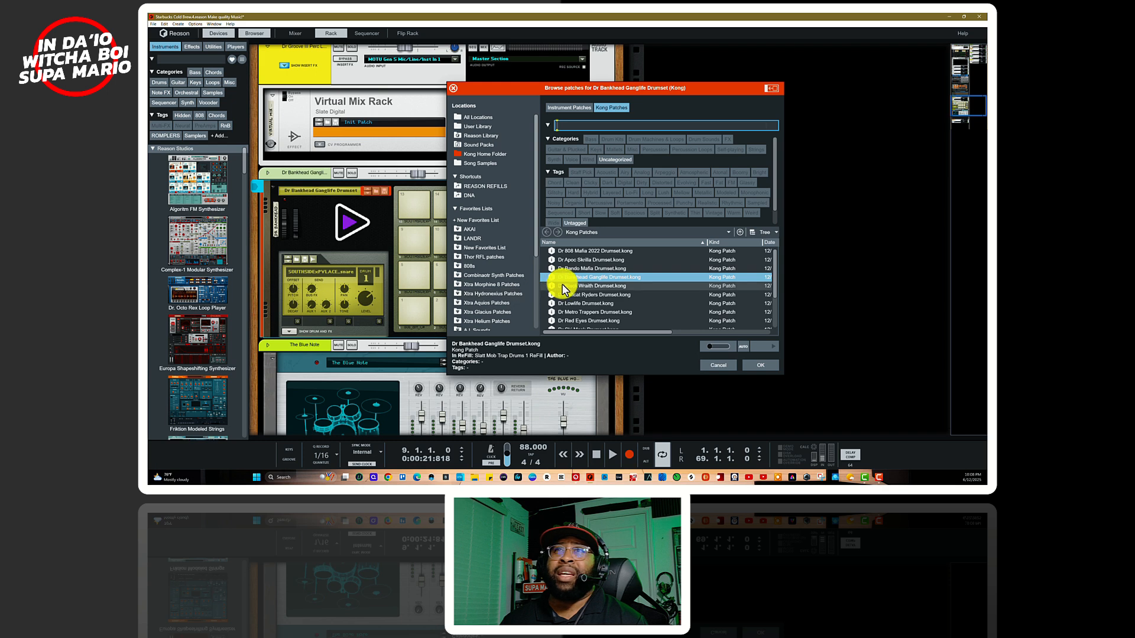
scroll(561, 285, down, 2)
scroll(565, 290, up, 2)
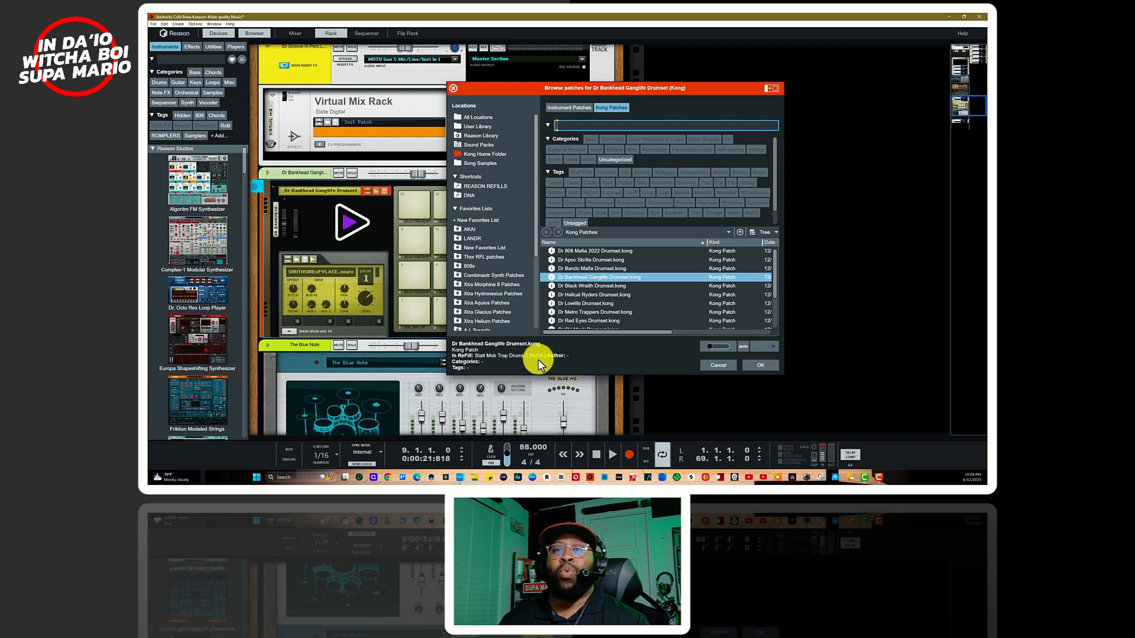
click(715, 365)
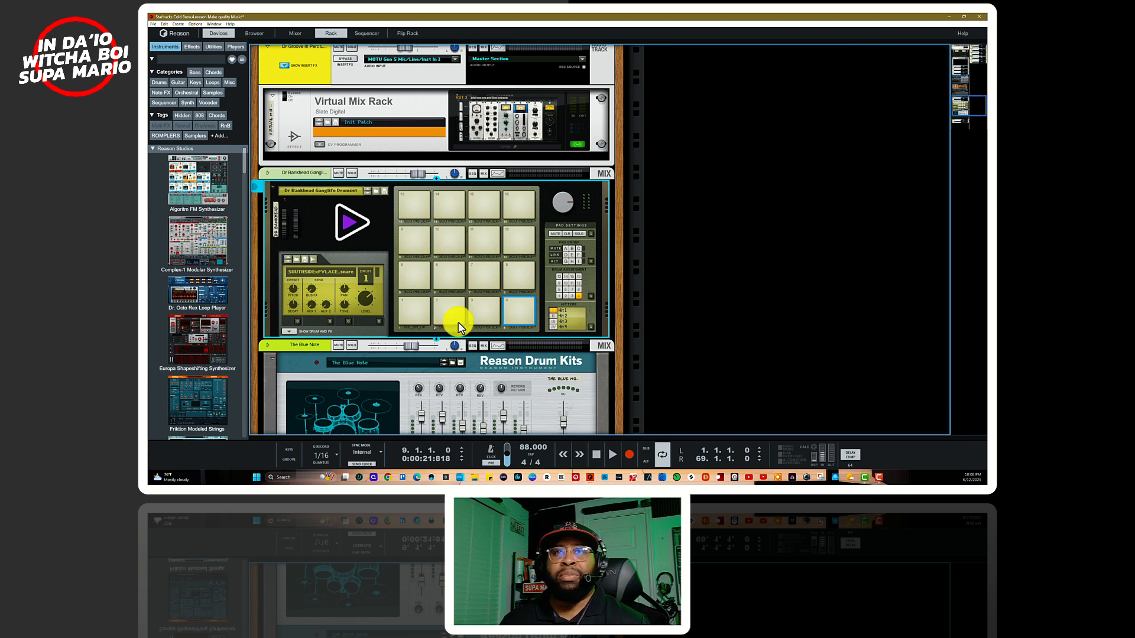
Step: Mute the first note lane of the Dr Bankhead Ganglife Drumset track in the sequencer and play the soloed tracks from bar 9
key(F7)
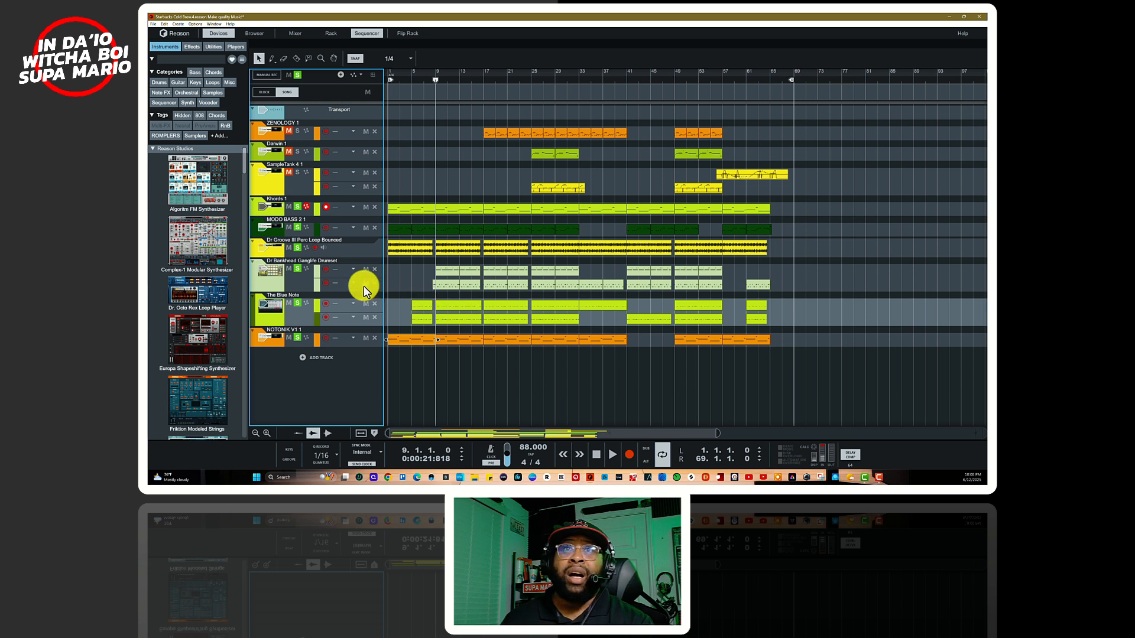
click(365, 270)
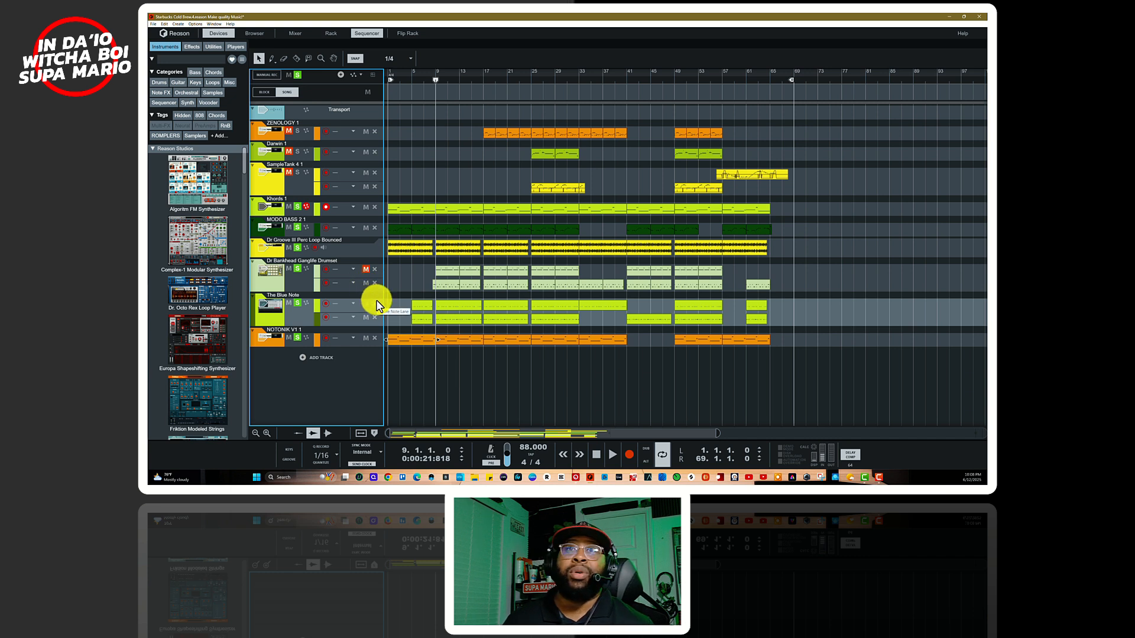
key(space)
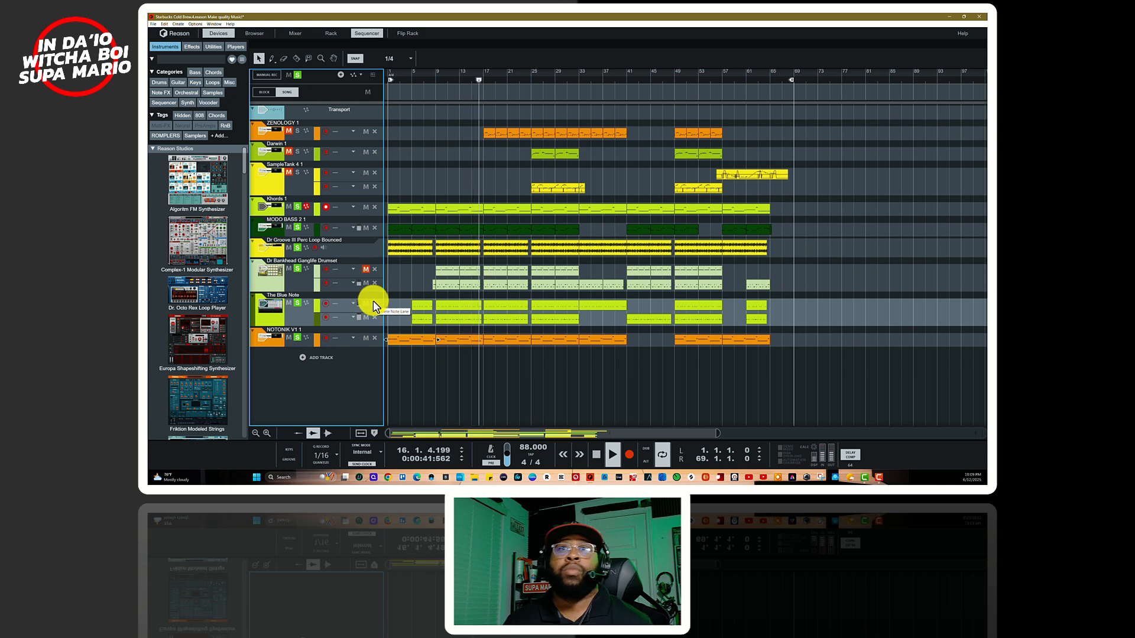
key(space)
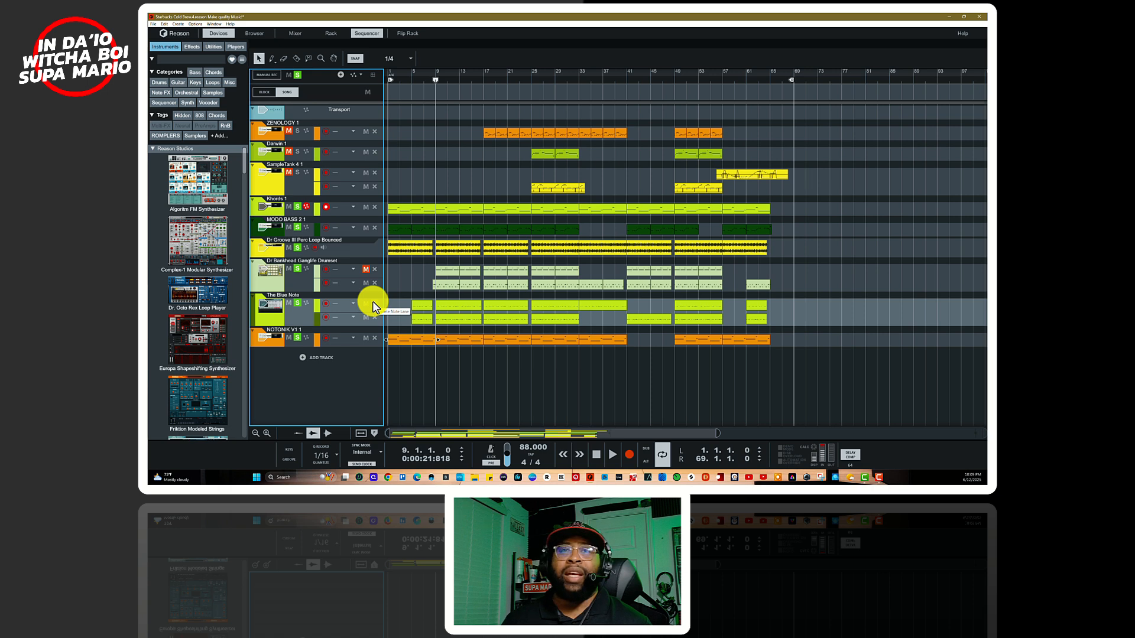
key(F6)
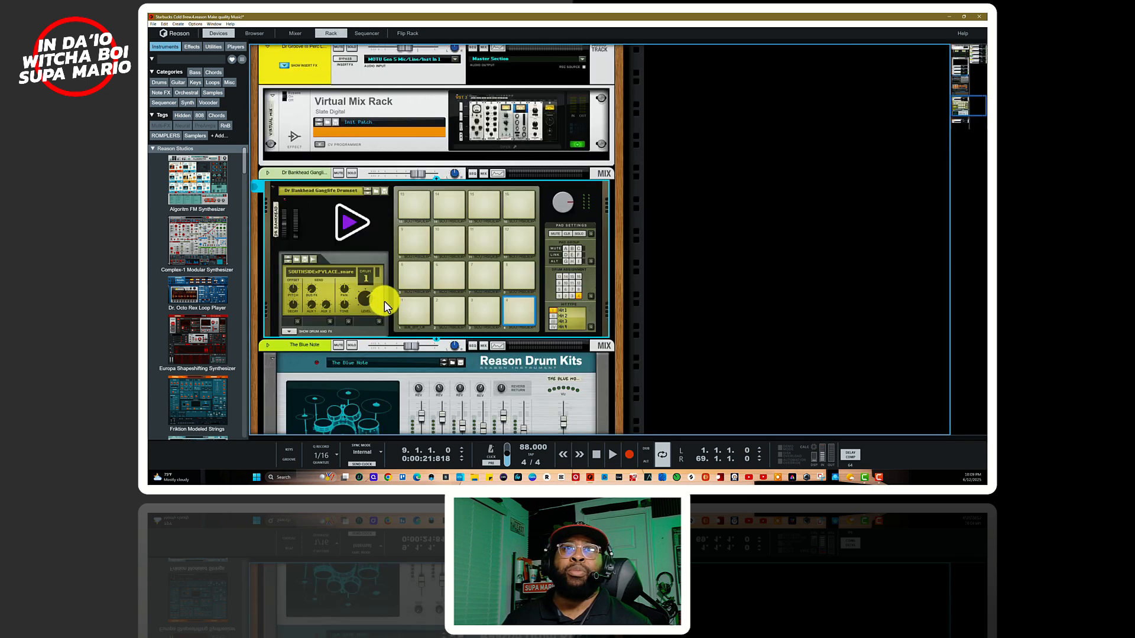
key(F5+F6+F7)
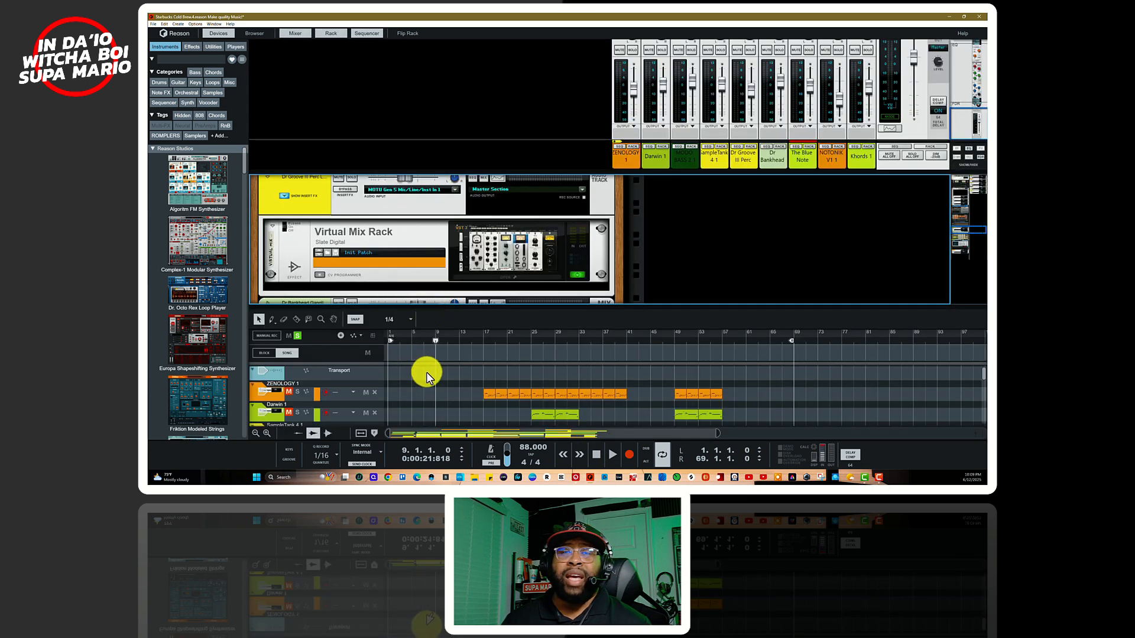
scroll(432, 378, down, 5)
scroll(428, 377, up, 1)
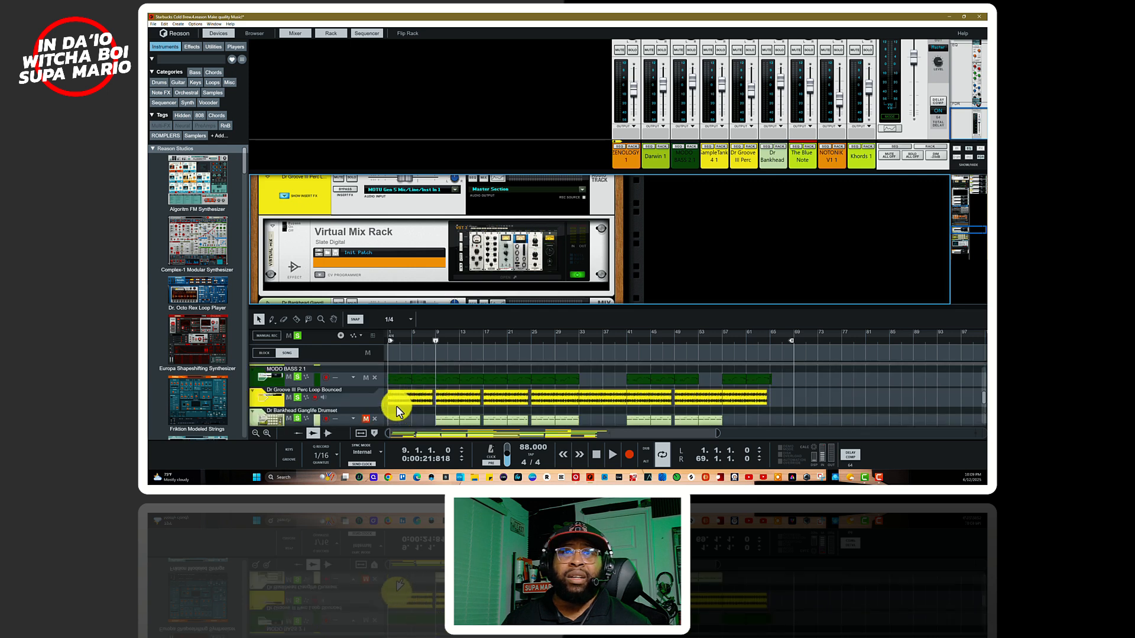
Step: Unmute the drumset's first note lane in the sequencer and play the passage again from bar 9
key(F7)
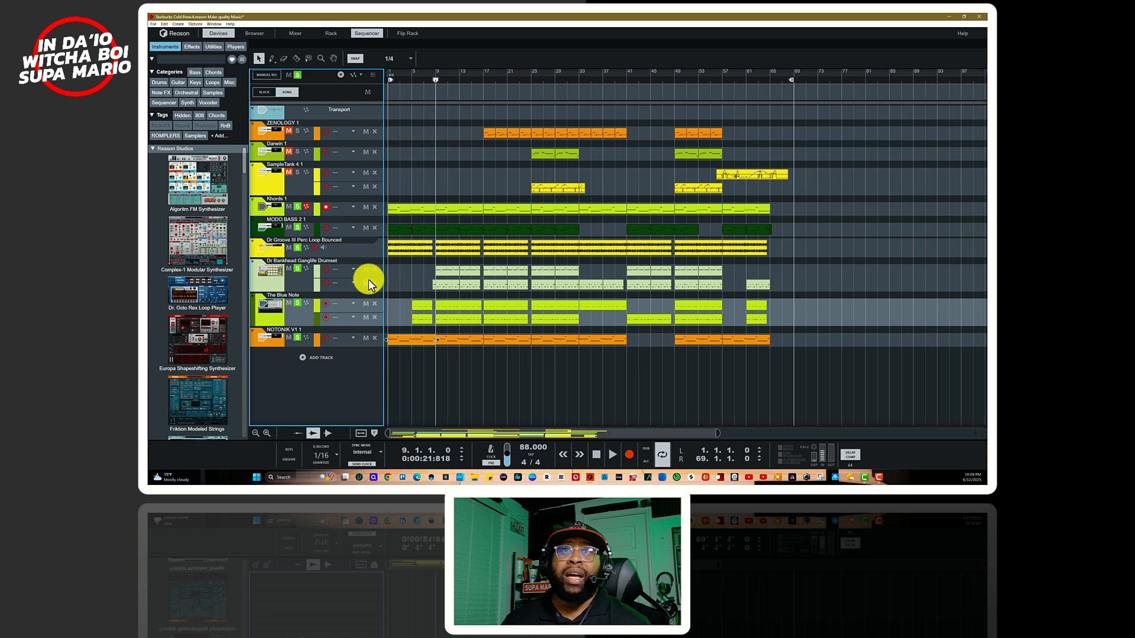
key(F7)
key(F6)
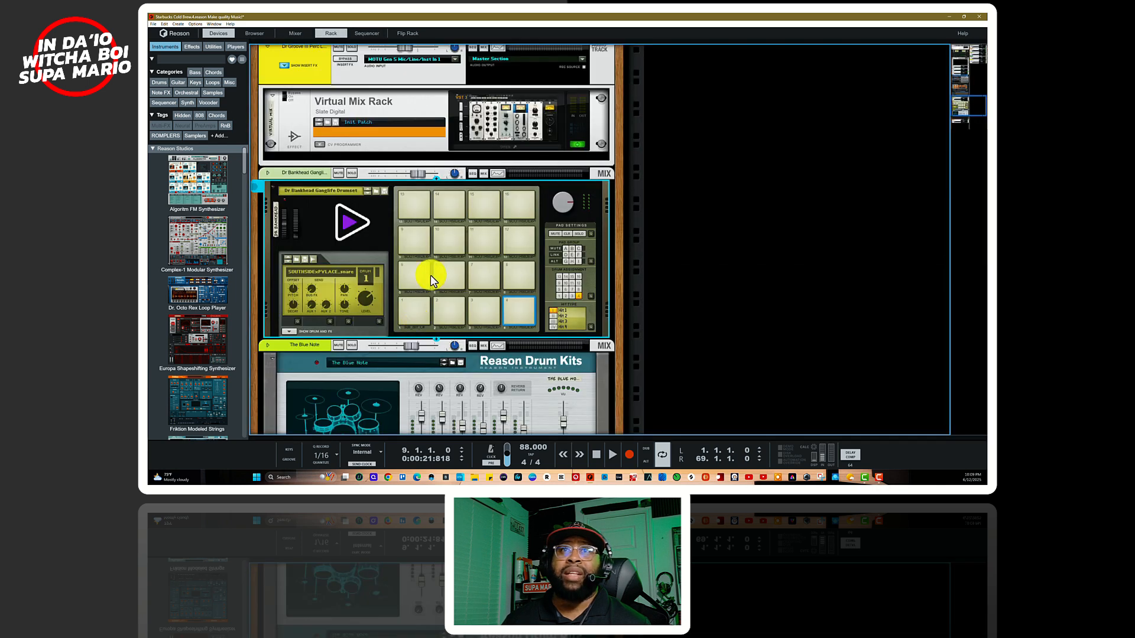
key(F7)
key(space)
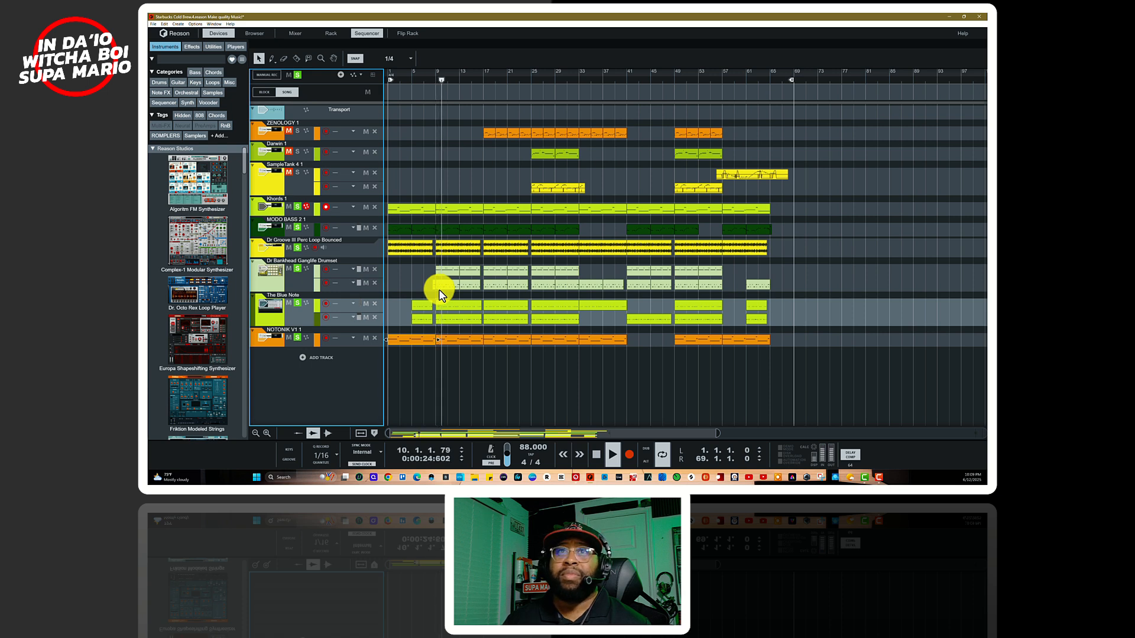
Step: Examine the notes of the drumset clips in both lanes from bar 9 in the note editor during playback, then stop
double_click(442, 271)
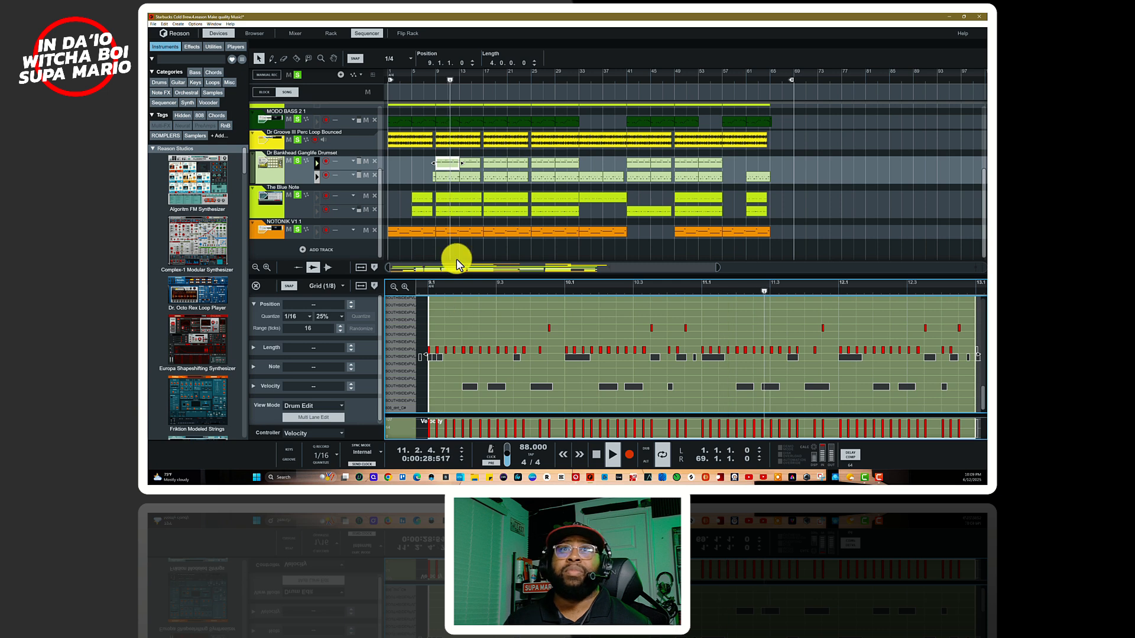
click(452, 178)
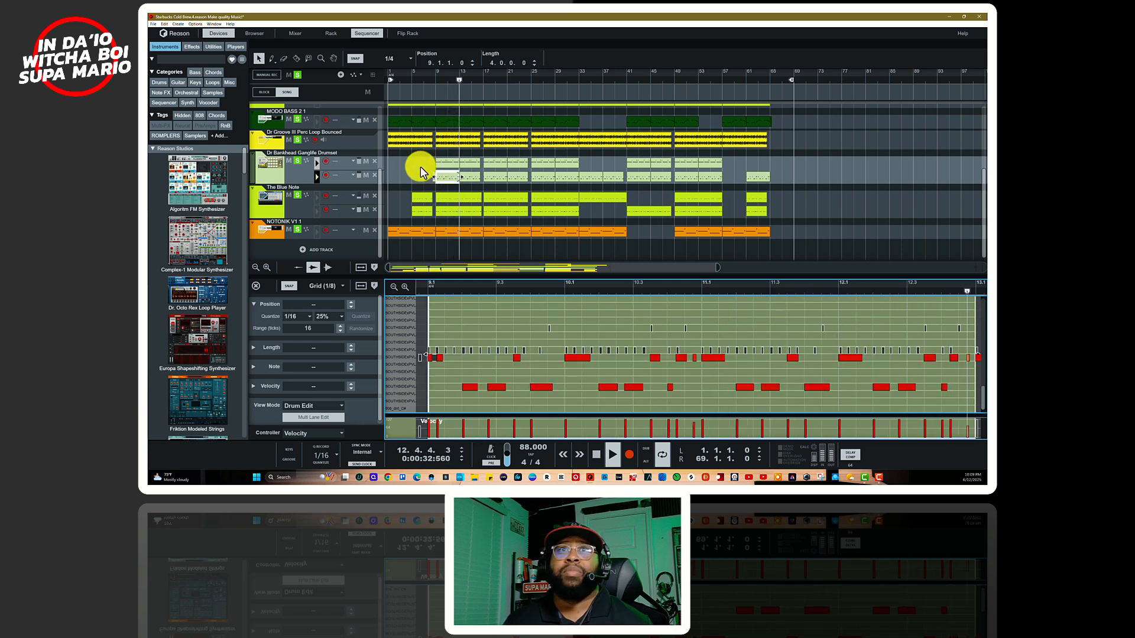
click(464, 164)
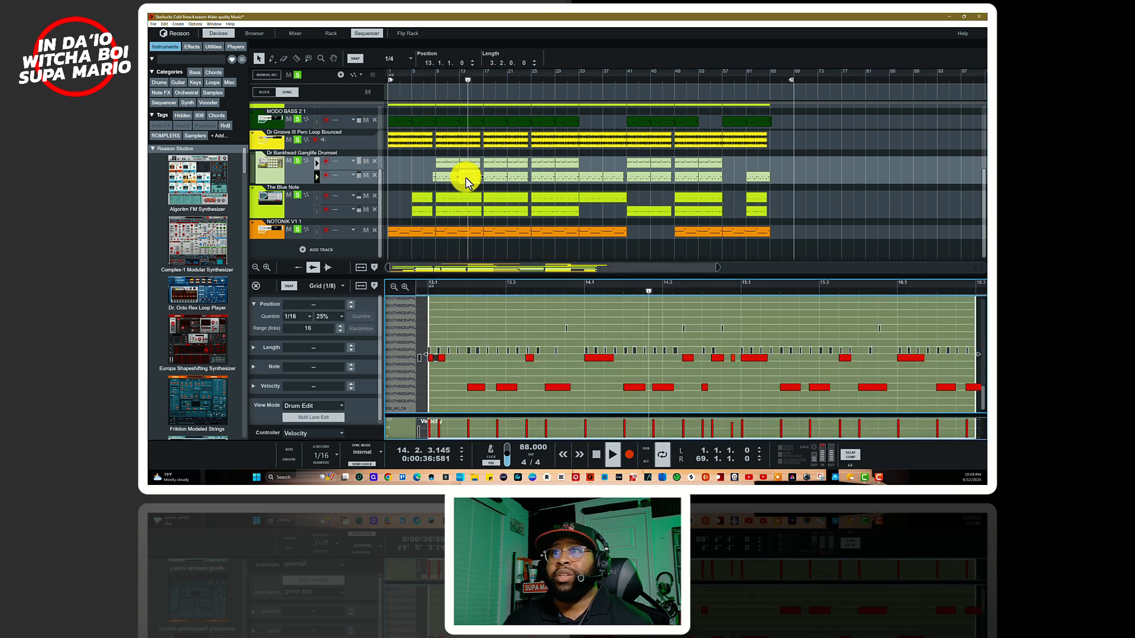
key(space)
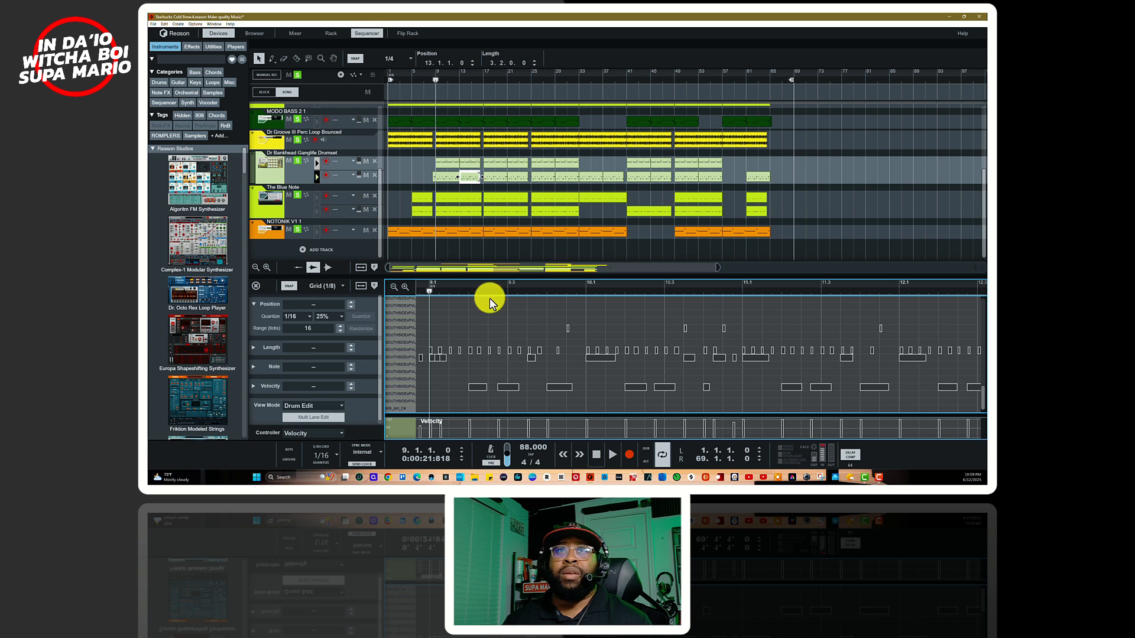
click(452, 177)
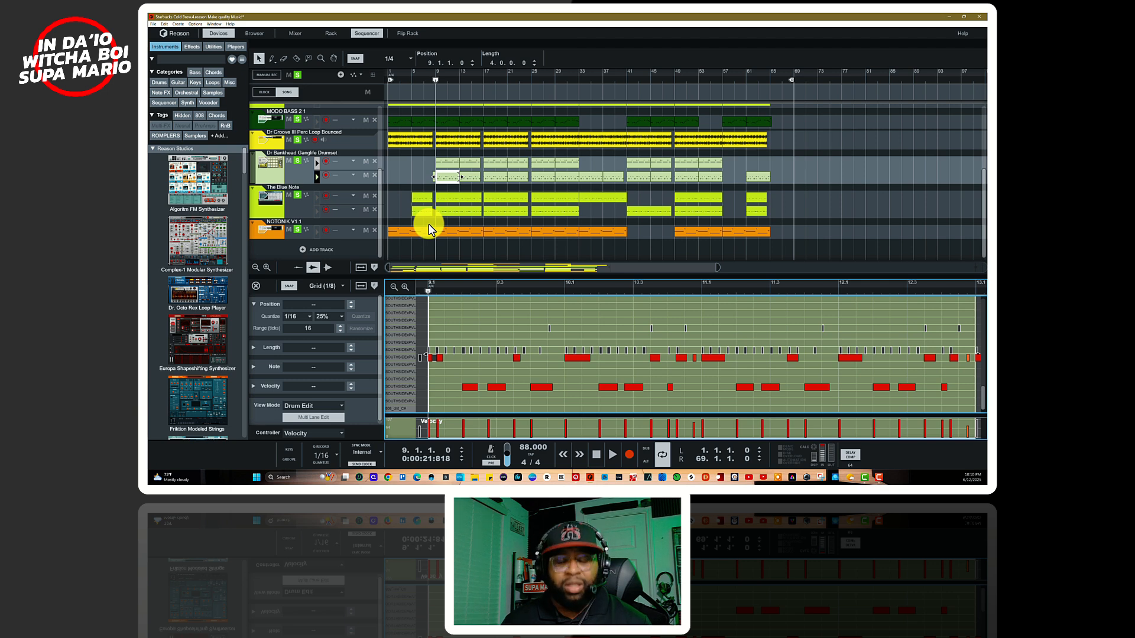
Step: Open the Virtual Mix Rack effect above the drumset, play from bar 9 to watch its modules, then close it
key(F6)
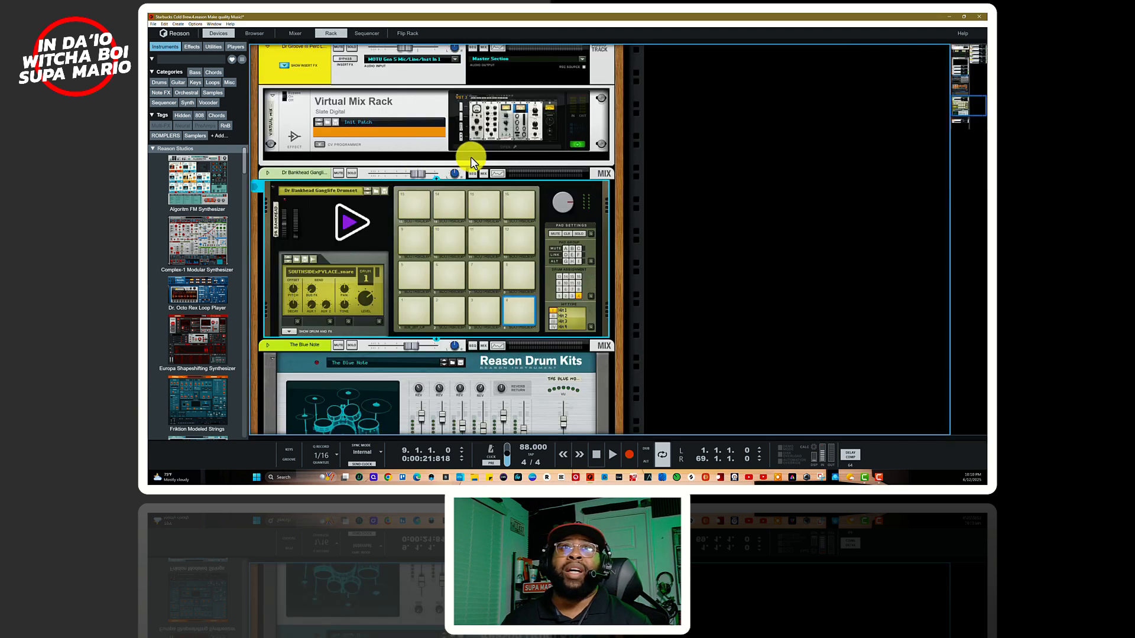
click(486, 149)
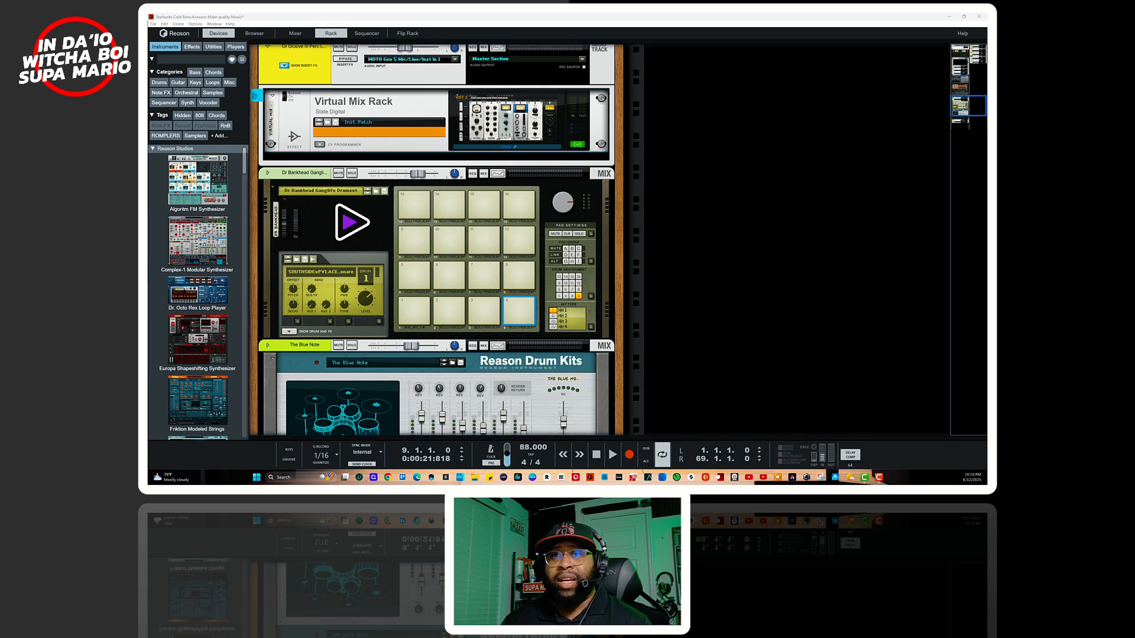
drag(430, 483, 615, 113)
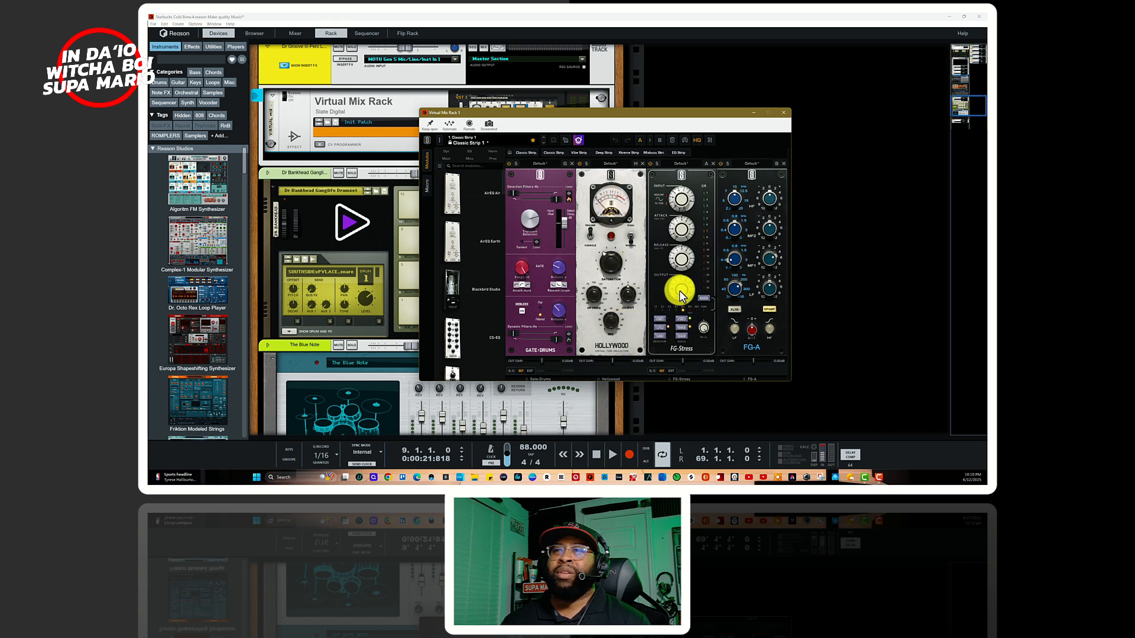
key(space)
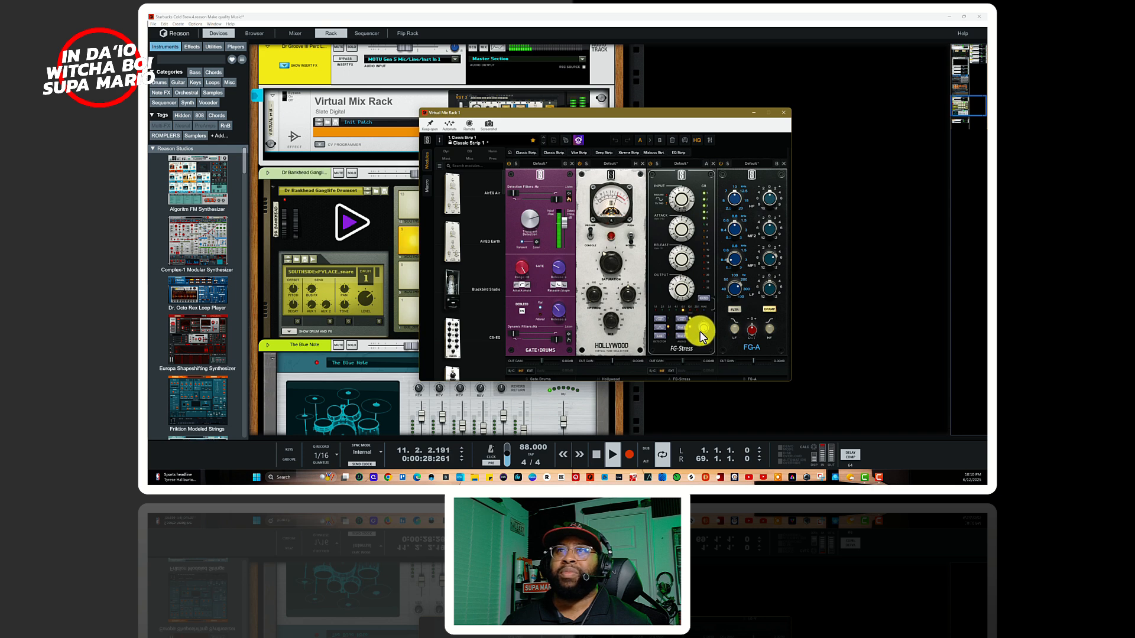
key(space)
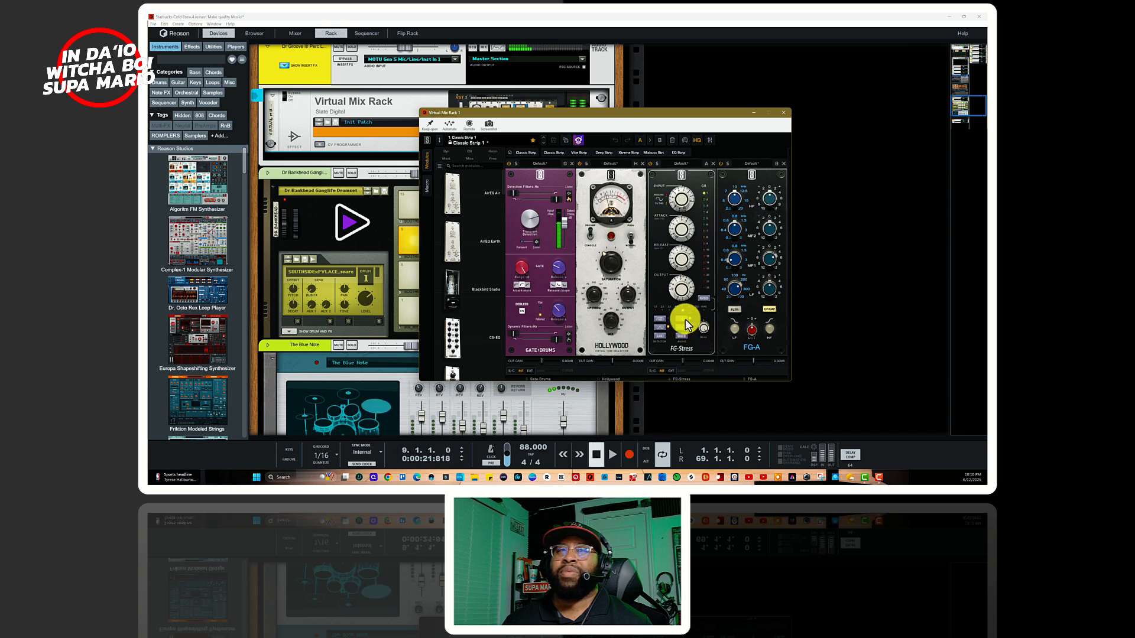
click(782, 112)
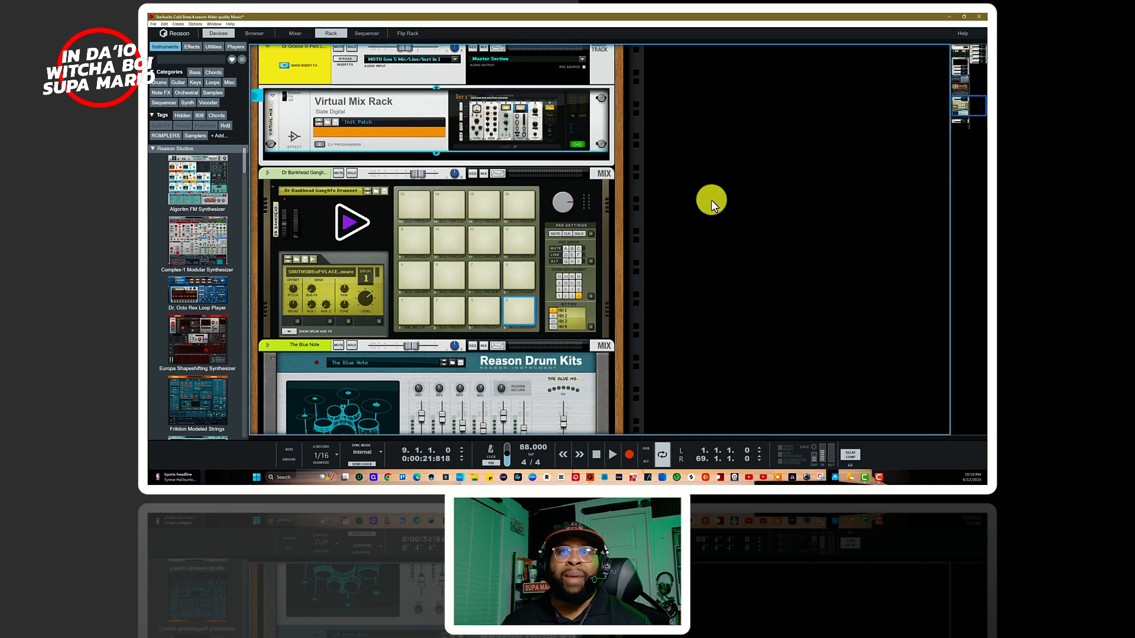
Step: Return to the sequencer, close the note editor and move the play position to bar 17
key(F7)
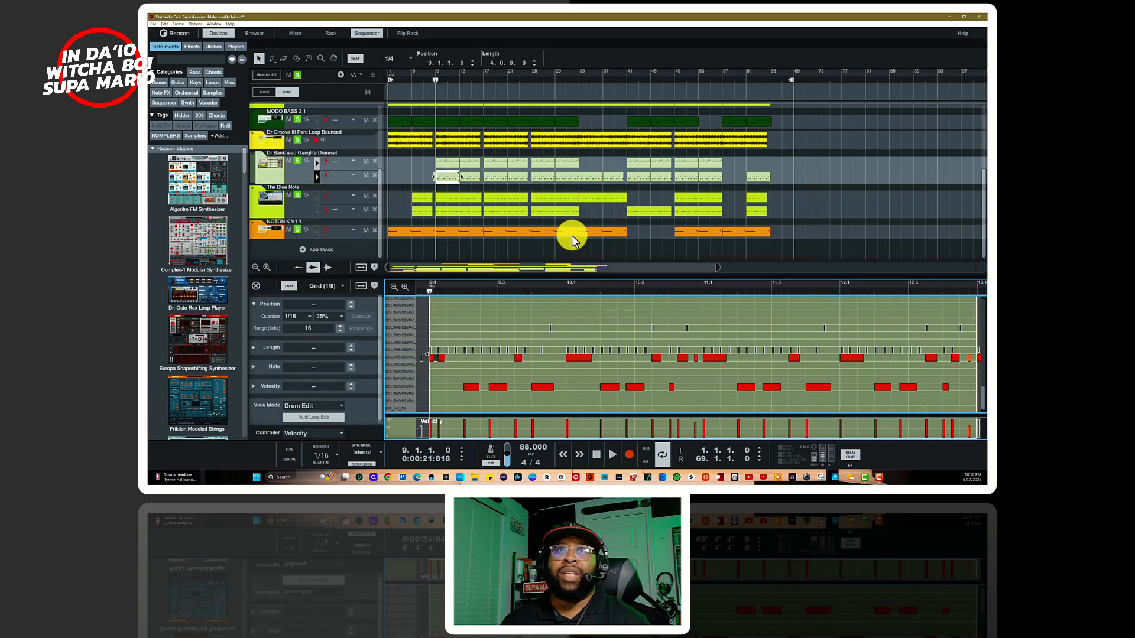
key(F6)
key(F7)
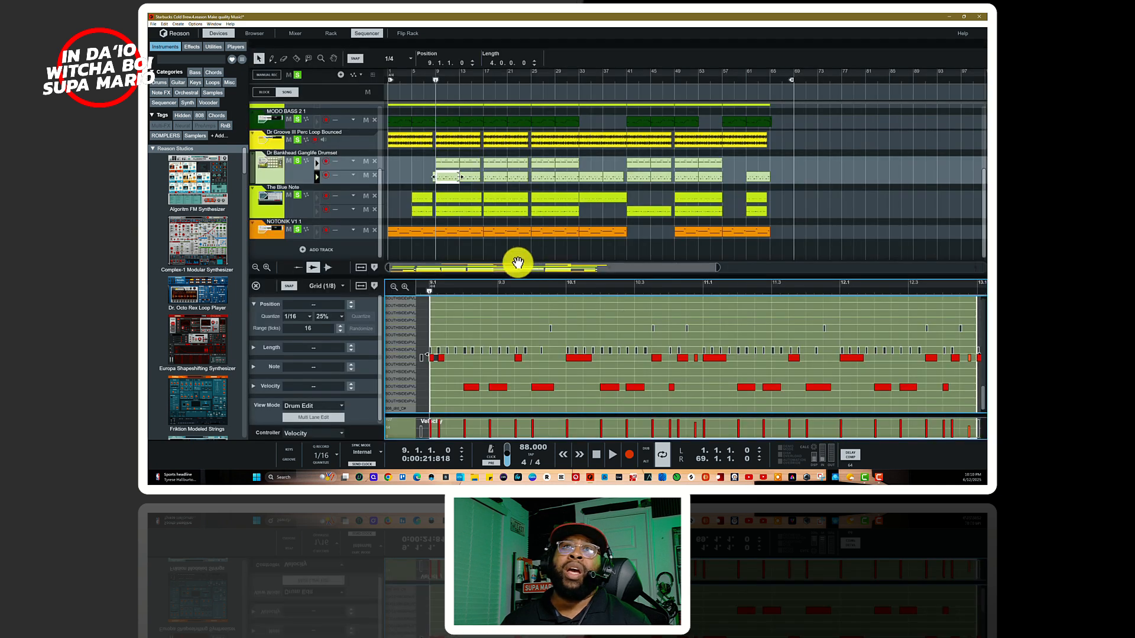
scroll(507, 261, up, 5)
click(252, 289)
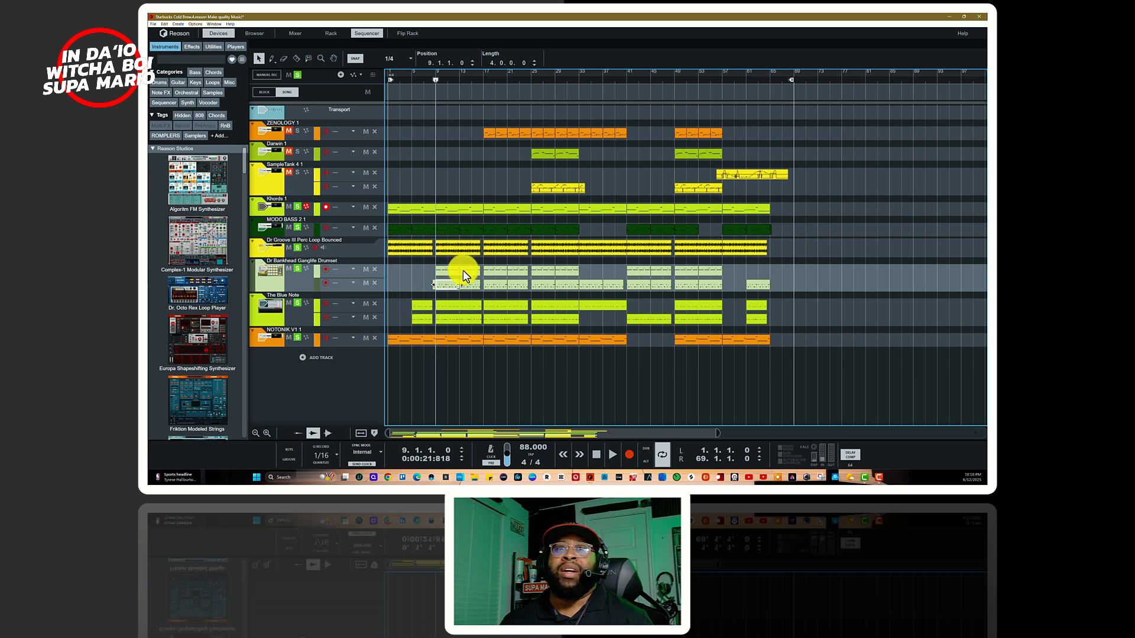
click(484, 77)
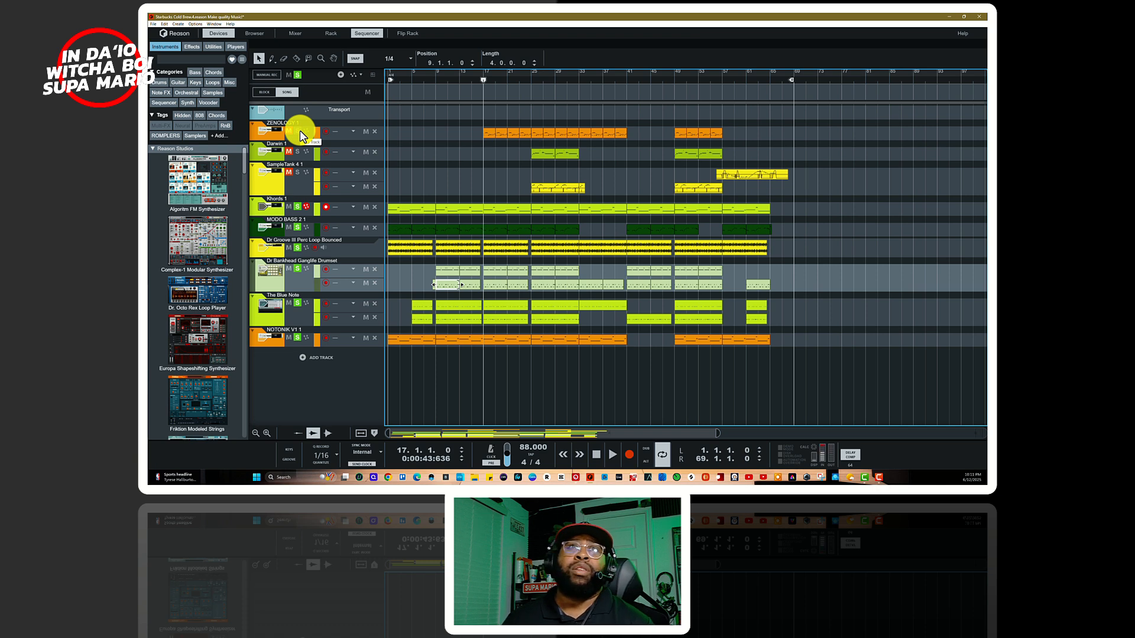
Step: Open the plug-in window of the soloed ZENOLOGY 1 track over the rack and show its sound browser
double_click(274, 133)
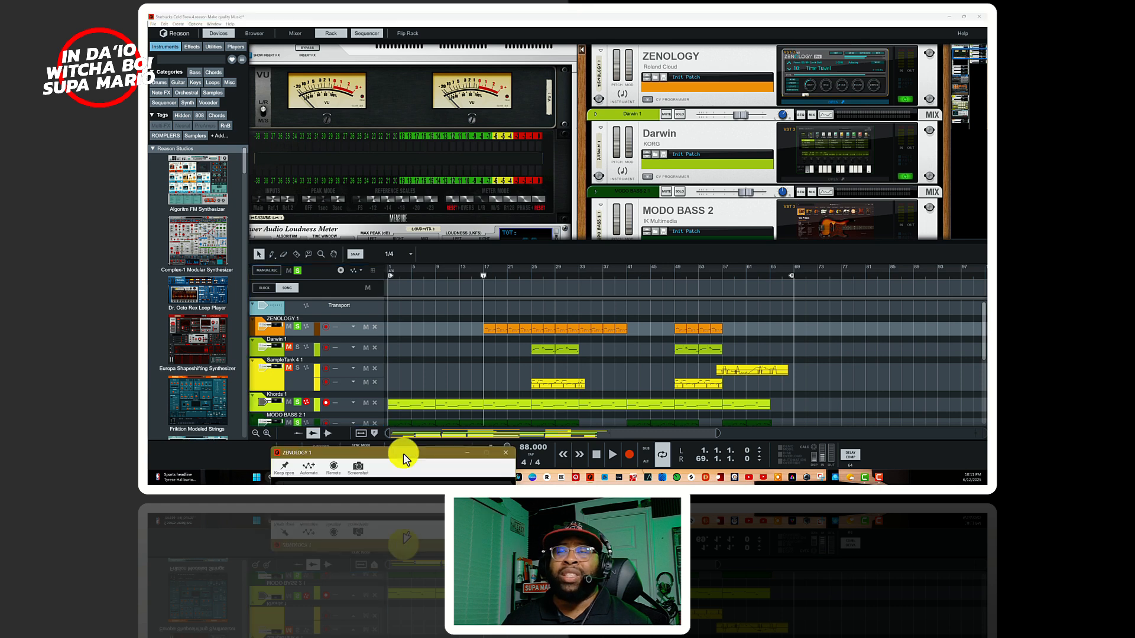
drag(509, 276, 586, 128)
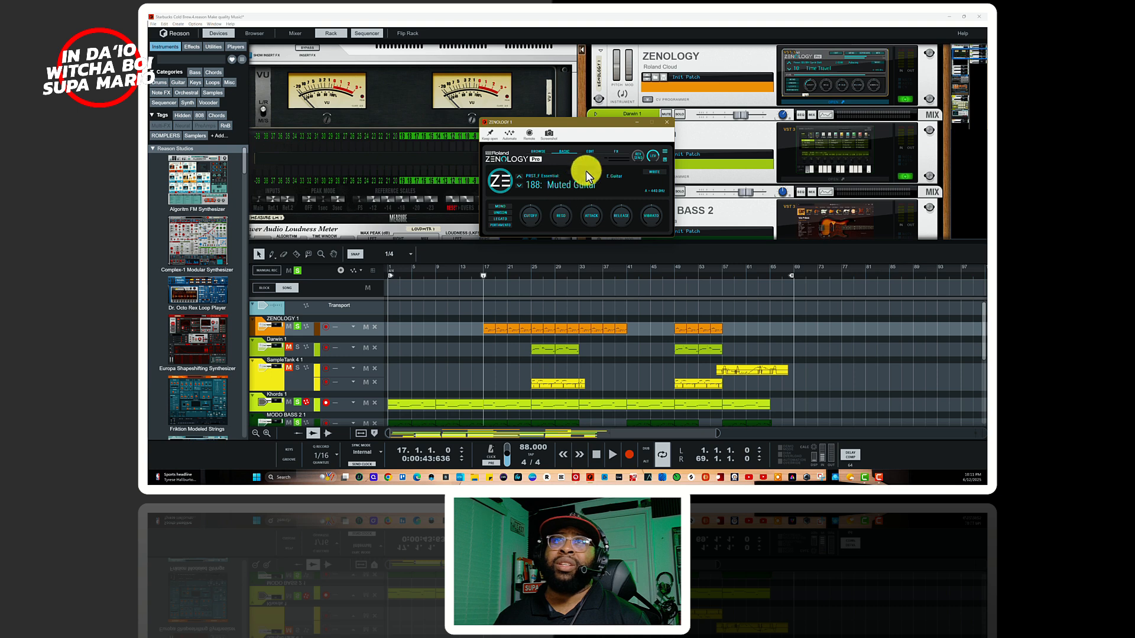
click(539, 151)
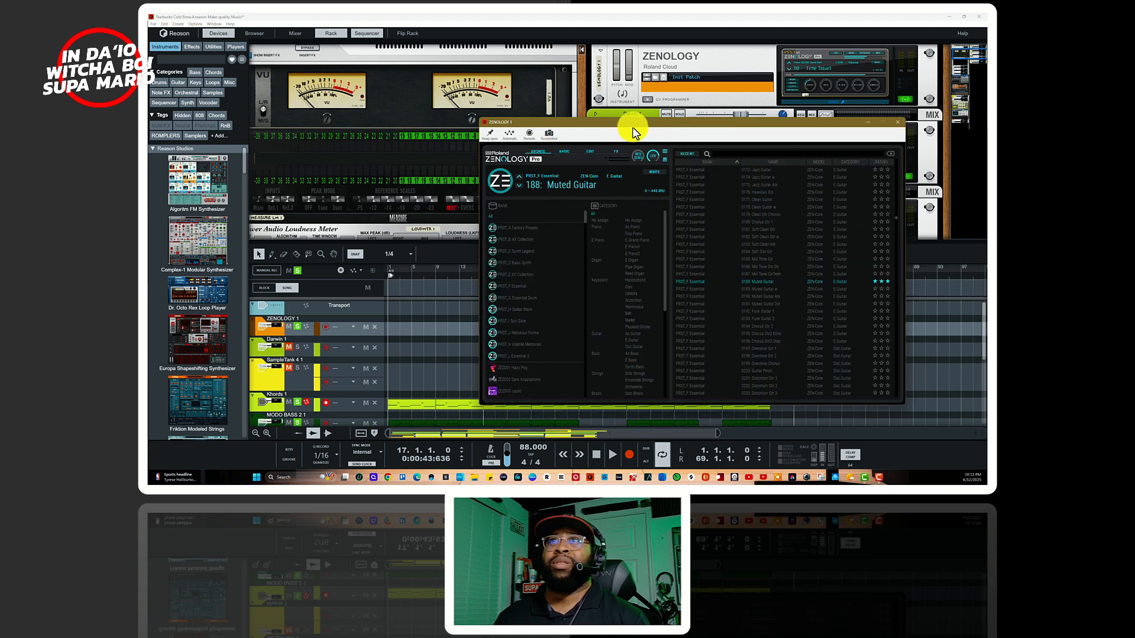
Step: Move the ZENOLOGY plug-in window aside and look through the track list down to NOTONIK V1 1 and back
drag(632, 122, 578, 118)
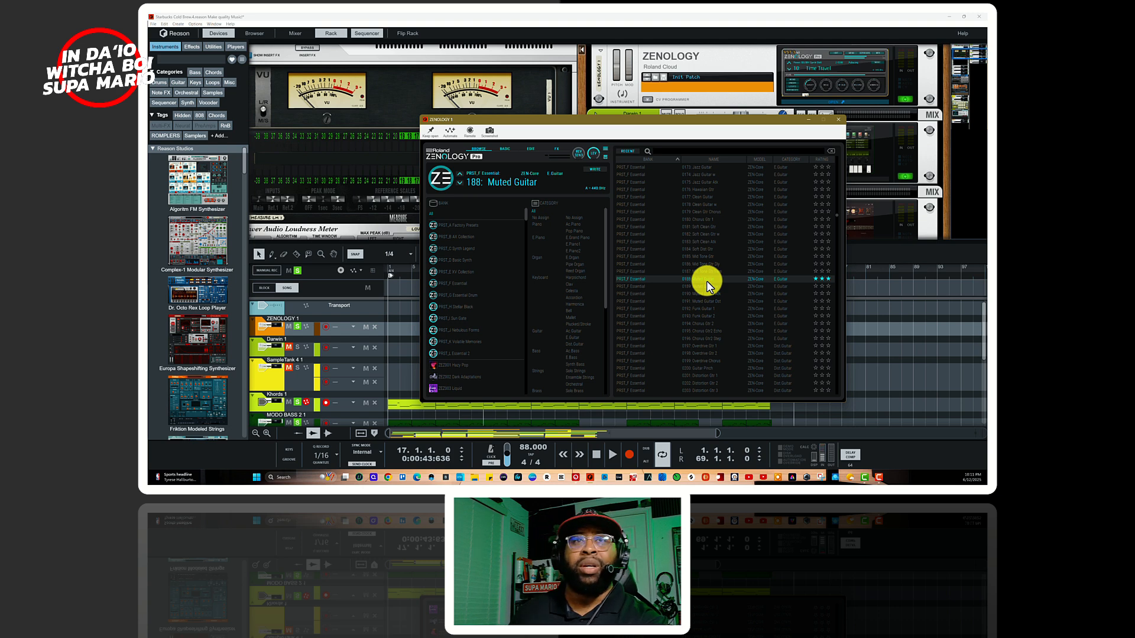
key(Down)
key(Down)
key(Down)
key(Down)
key(Down)
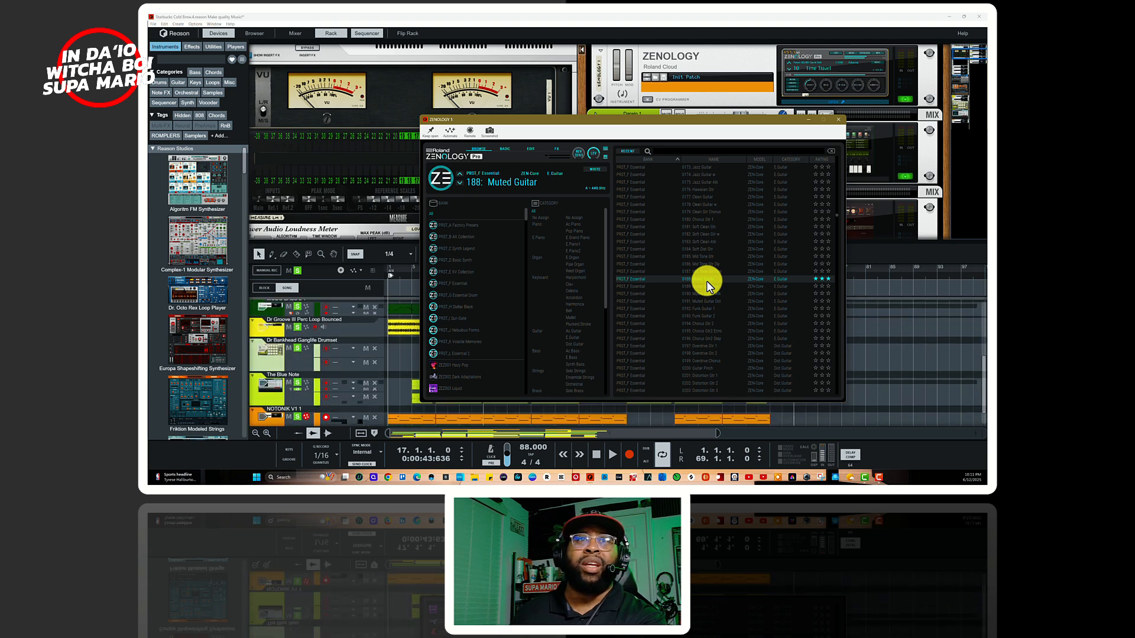
key(Up)
key(Up)
key(Up)
key(Up)
key(Up)
key(Up)
key(Up)
key(Up)
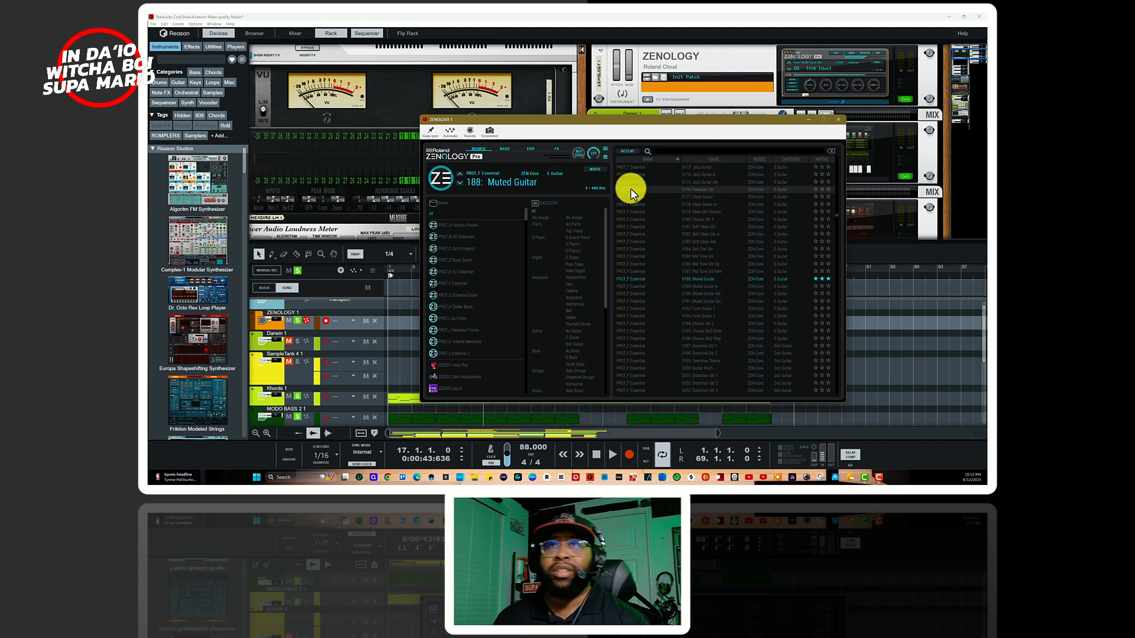
Step: Show the compact knob view, the edit page and the effects page of ZENOLOGY's Muted Guitar sound, and close the plug-in window
click(507, 149)
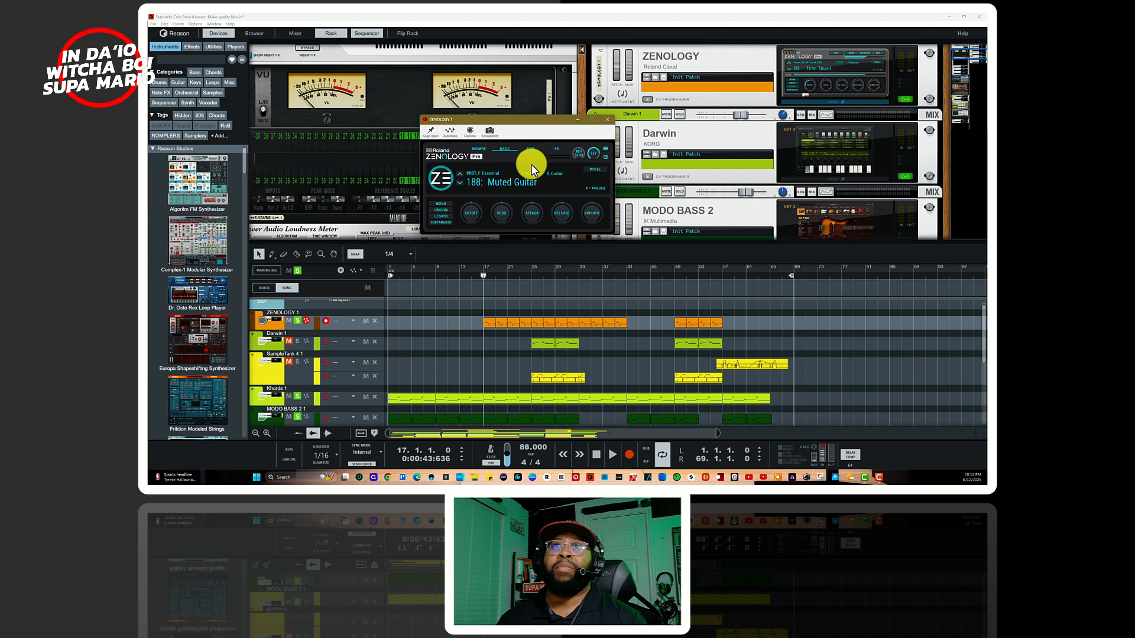
click(525, 148)
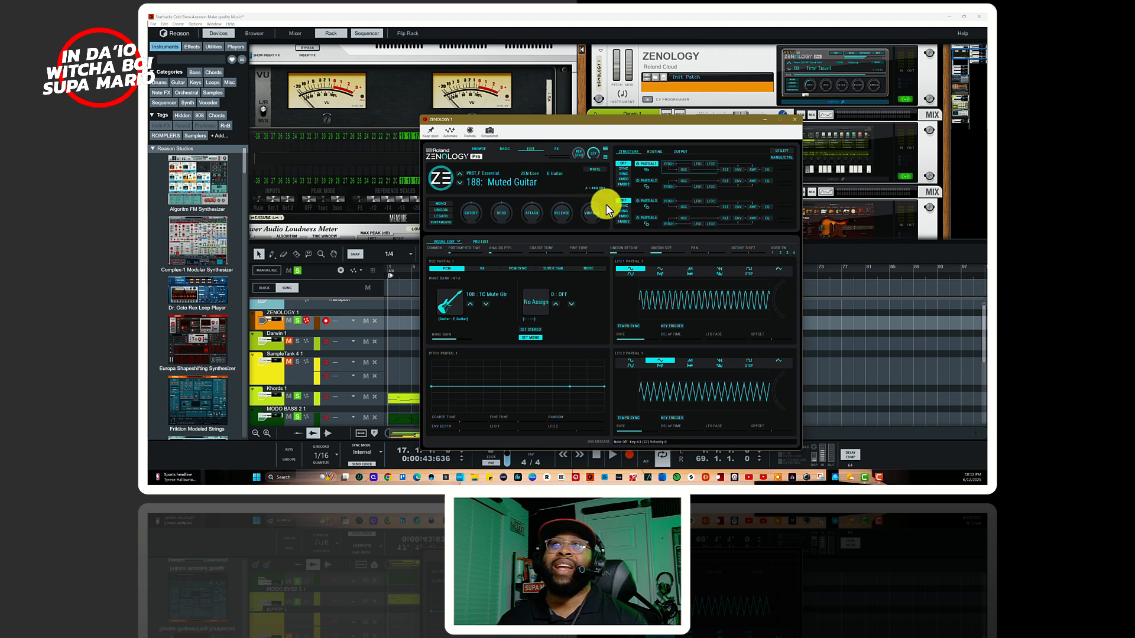
click(555, 149)
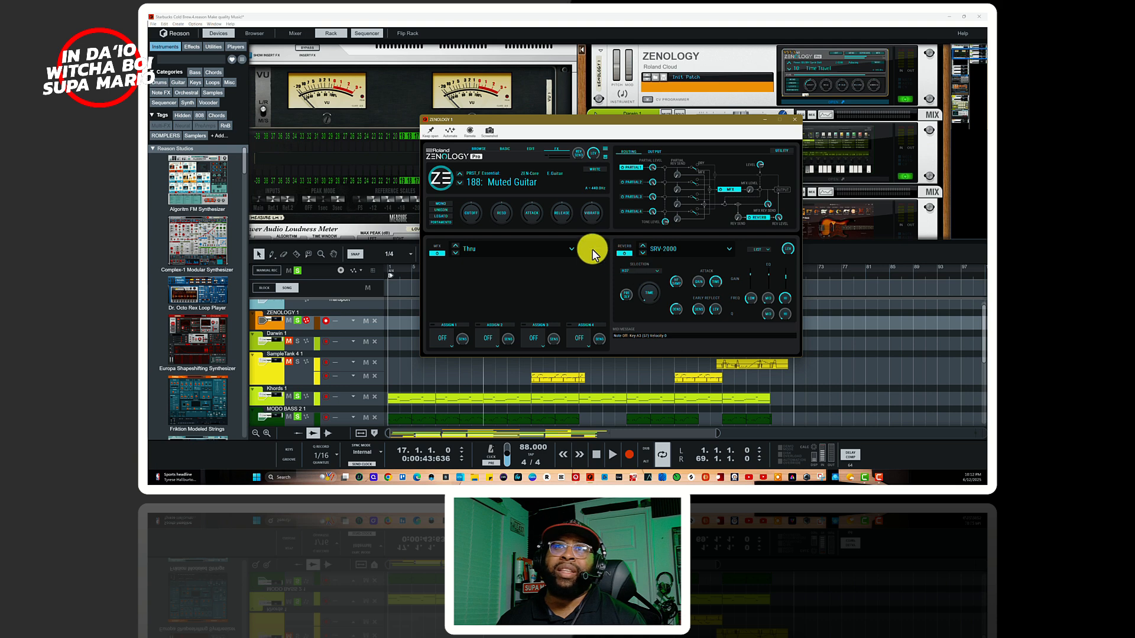
click(503, 150)
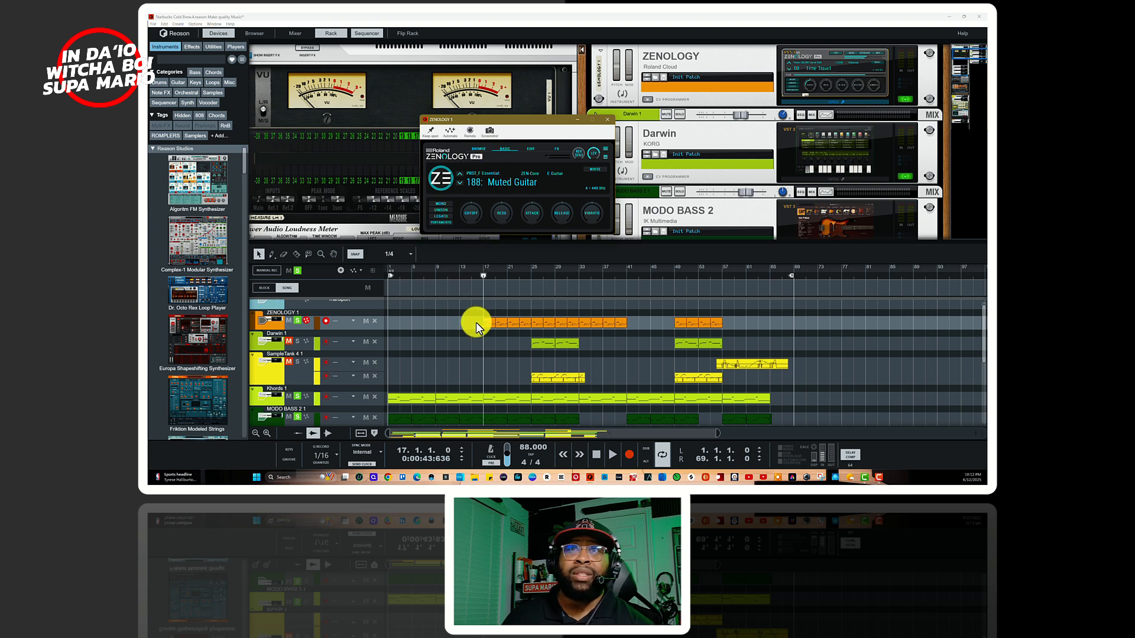
scroll(485, 326, down, 3)
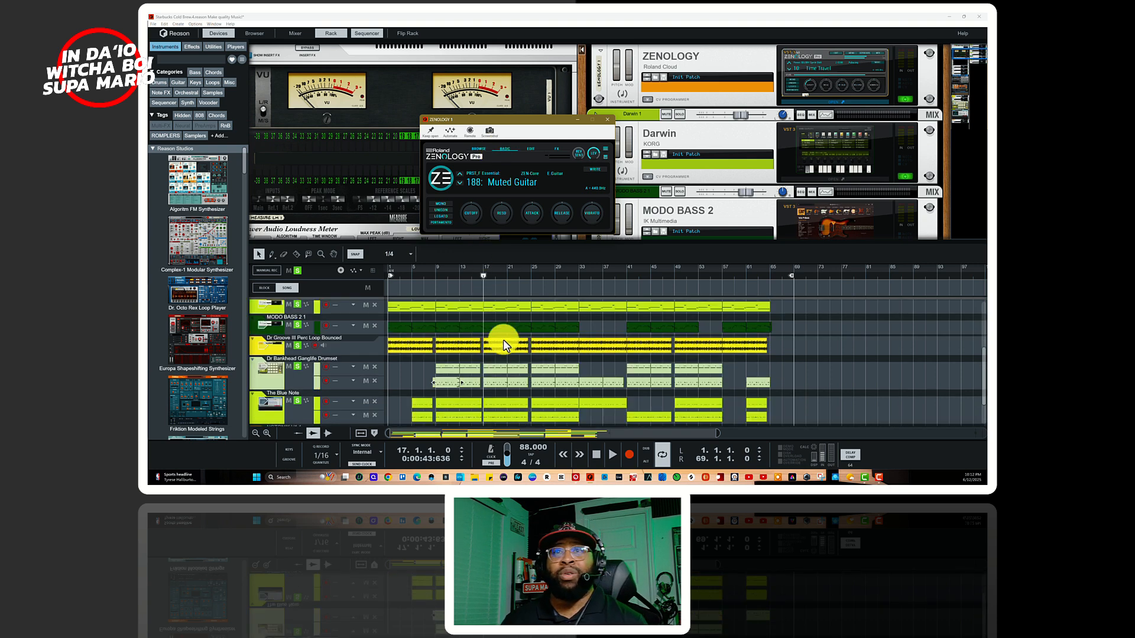
scroll(502, 339, up, 3)
click(608, 119)
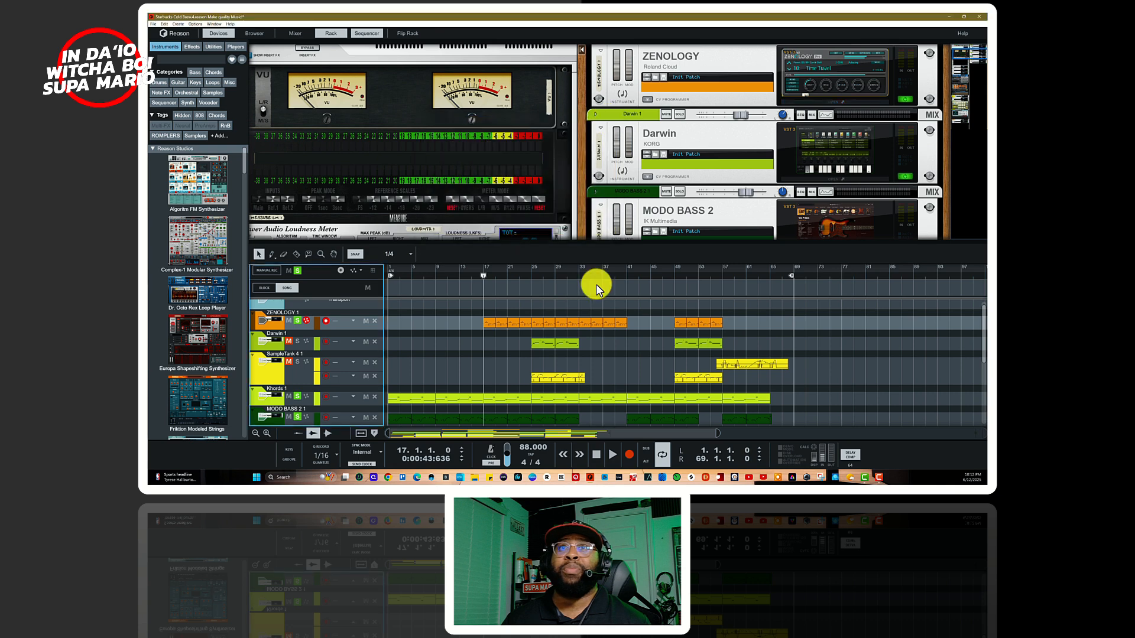
Step: Play the ZENOLOGY guitar with the other active tracks from bar 17 while viewing its rack device, and stop playback
key(space)
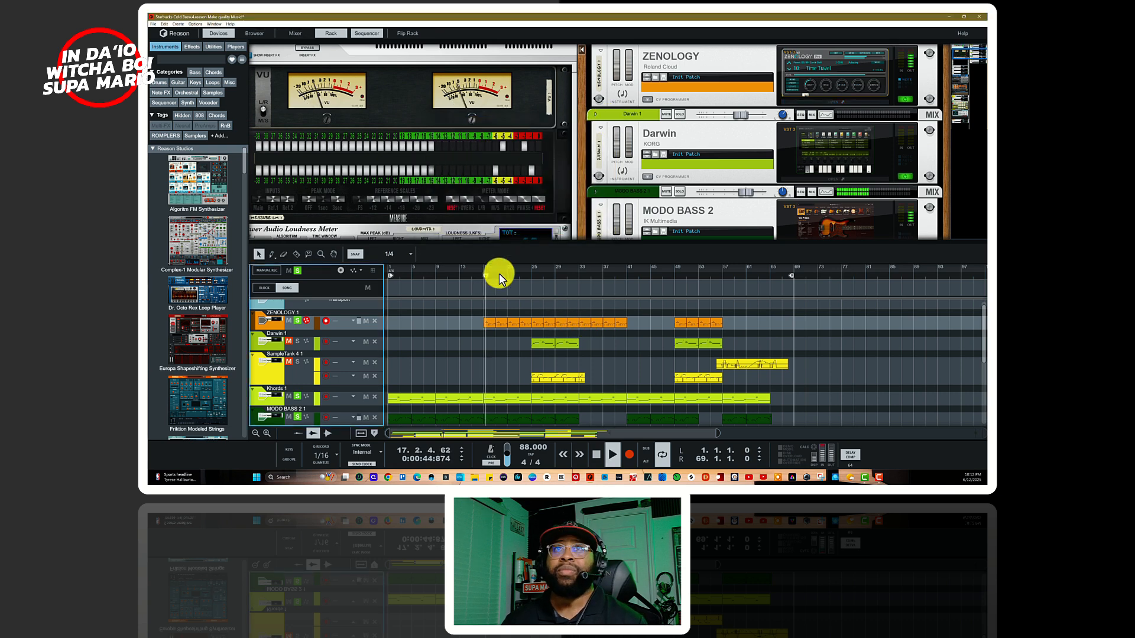
scroll(727, 171, up, 3)
click(732, 133)
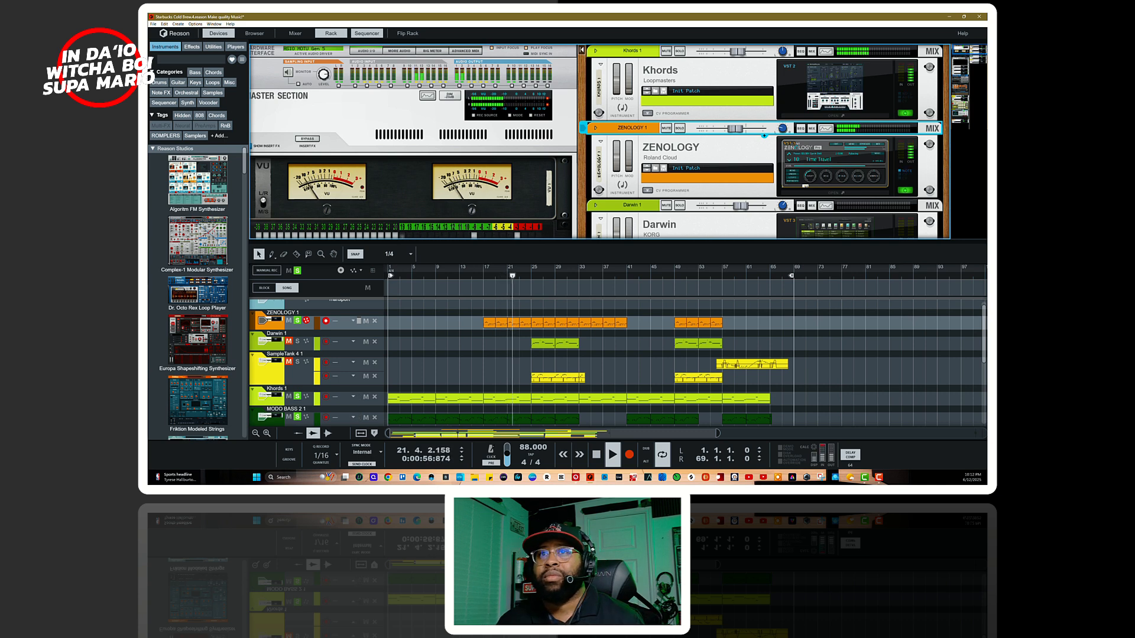
key(space)
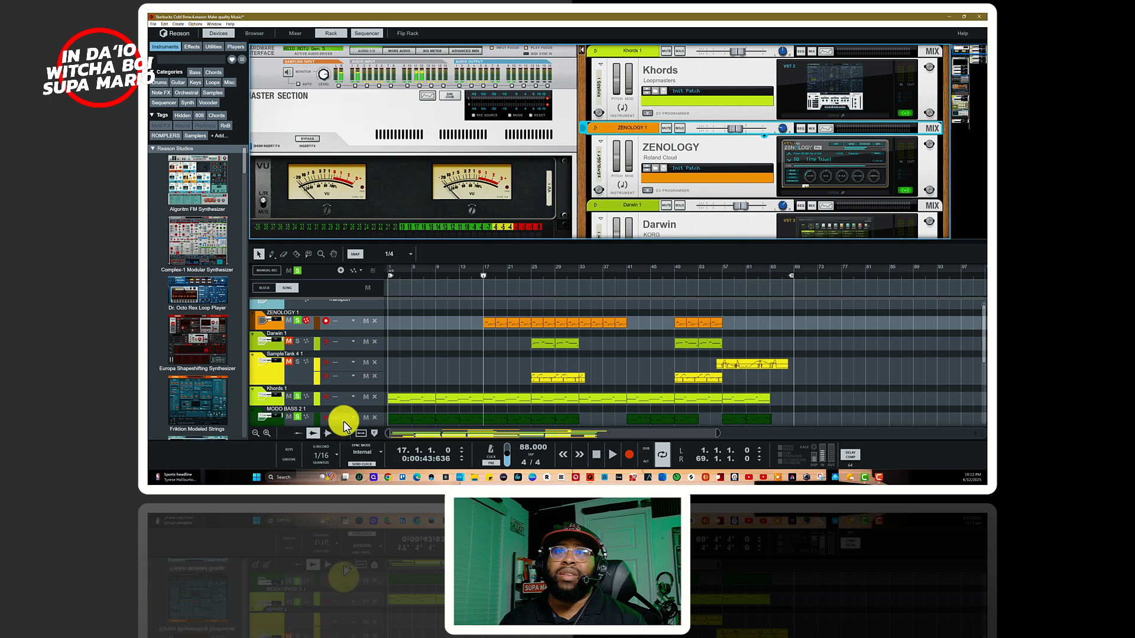
Step: Move the play position to bar 24, beat 4, and unmute the SampleTank 4 1 track, leaving Darwin 1 muted
click(530, 273)
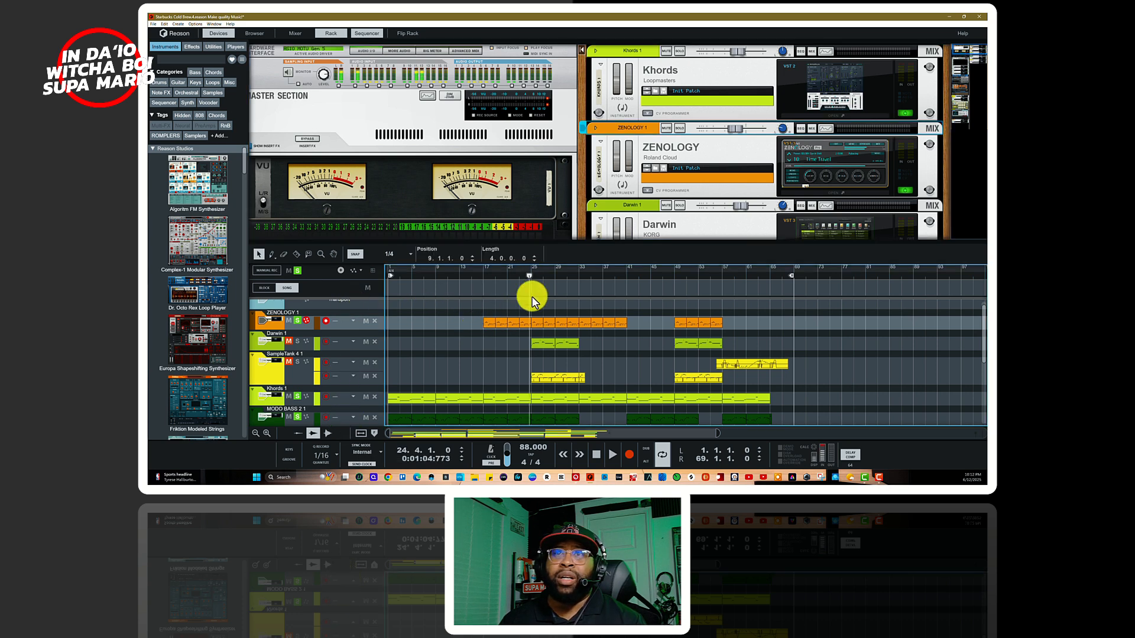
click(290, 344)
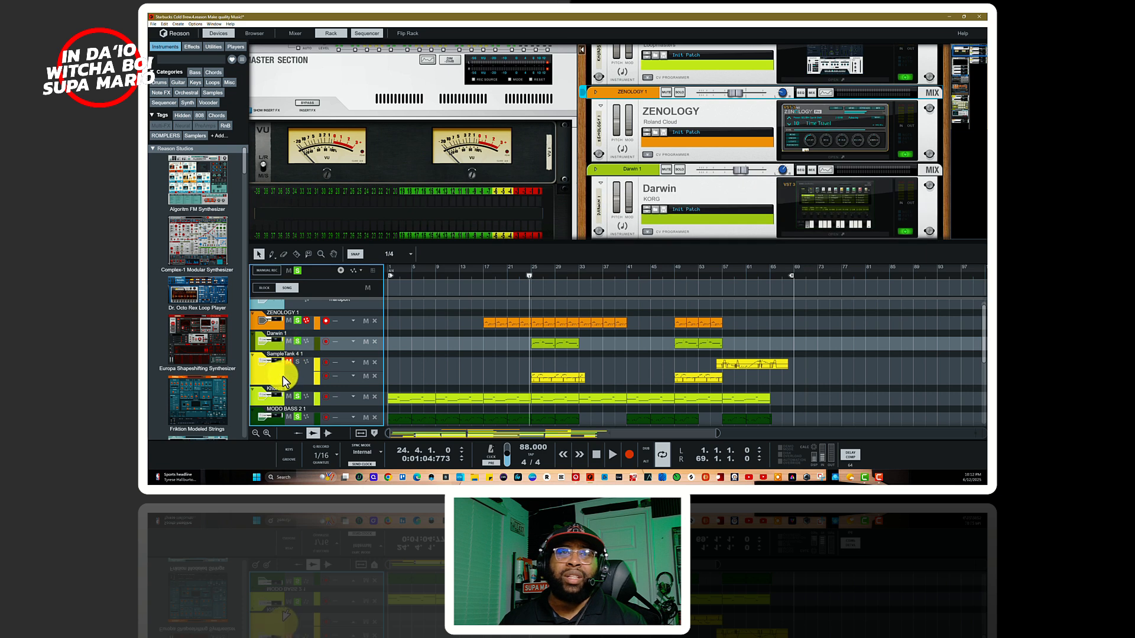
click(289, 341)
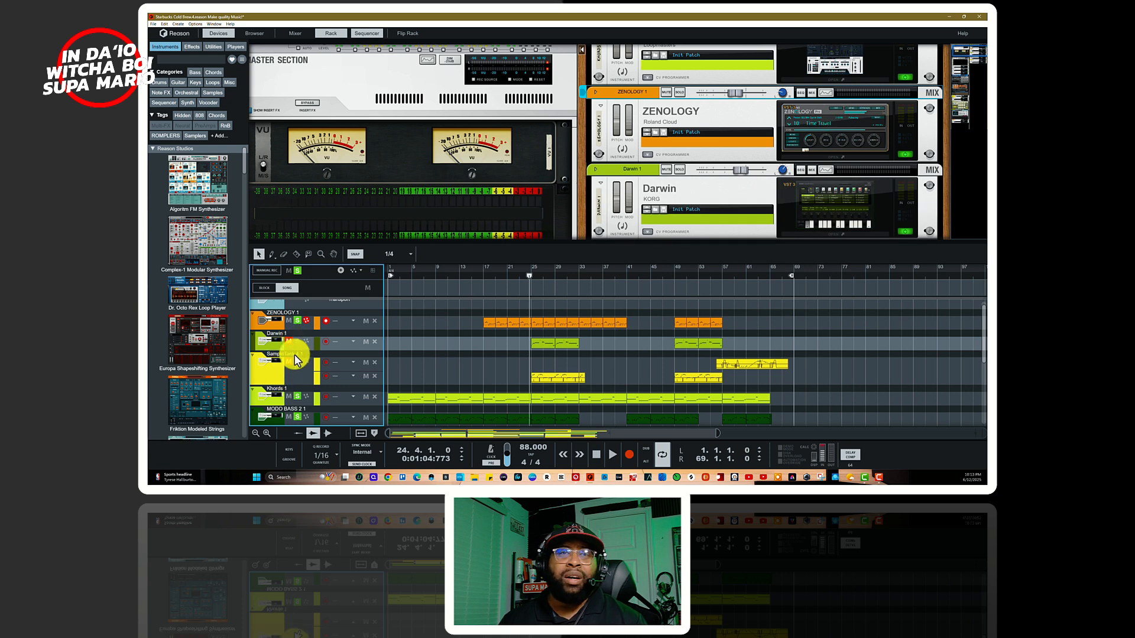
click(270, 366)
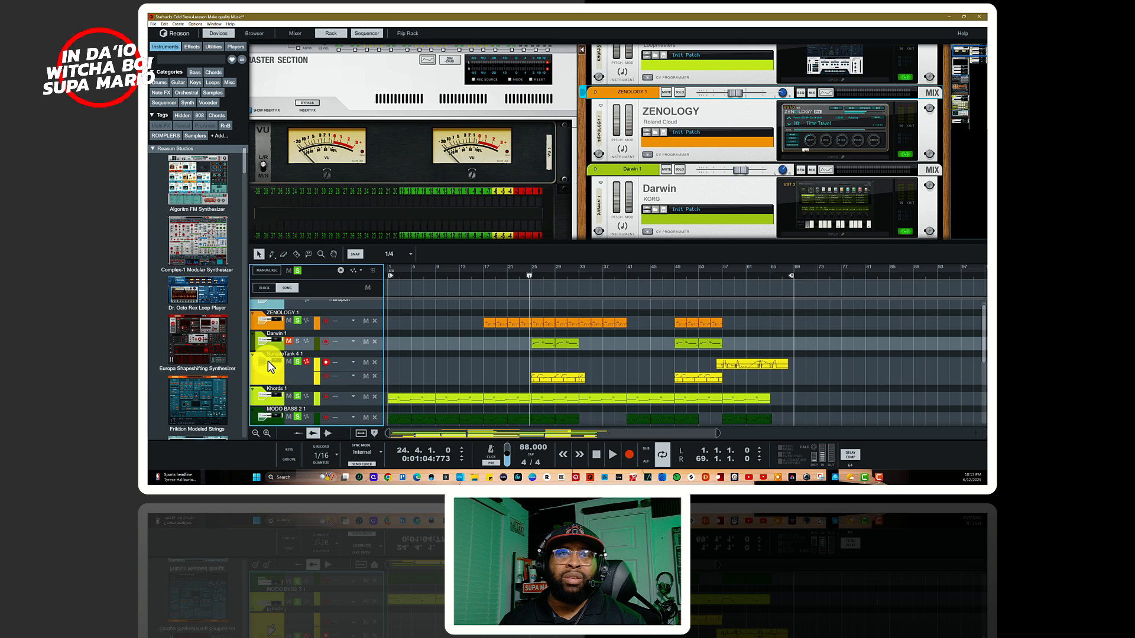
Step: Open the SampleTank 4 plug-in window from the rack, move it over the sequencer to show its sound browser, and close it
scroll(700, 178, down, 5)
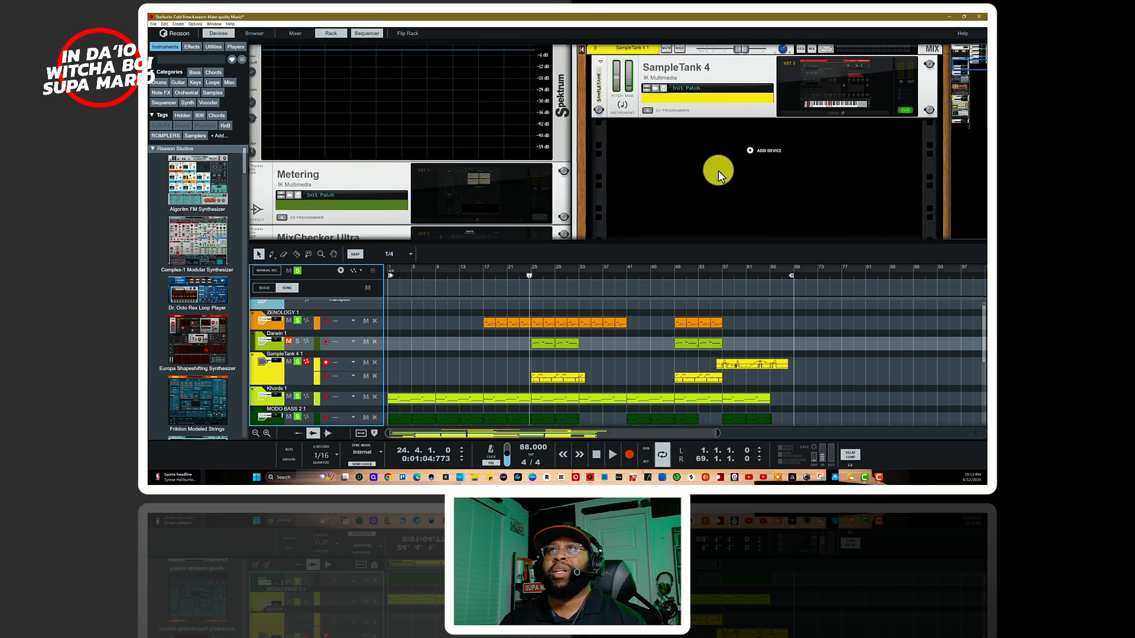
click(797, 112)
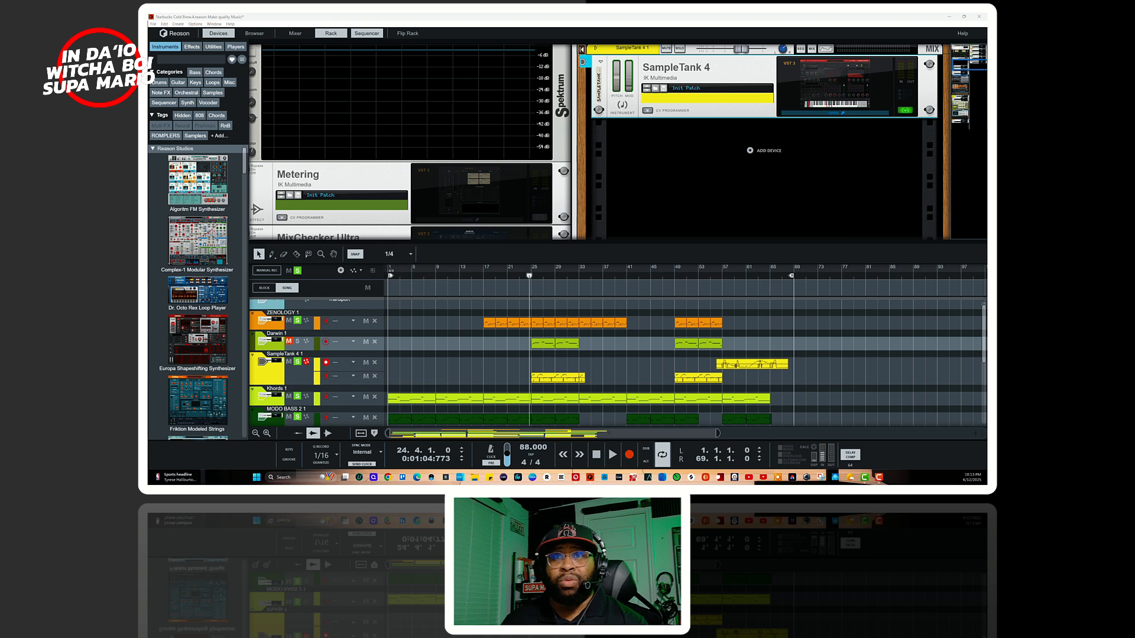
drag(572, 380, 691, 127)
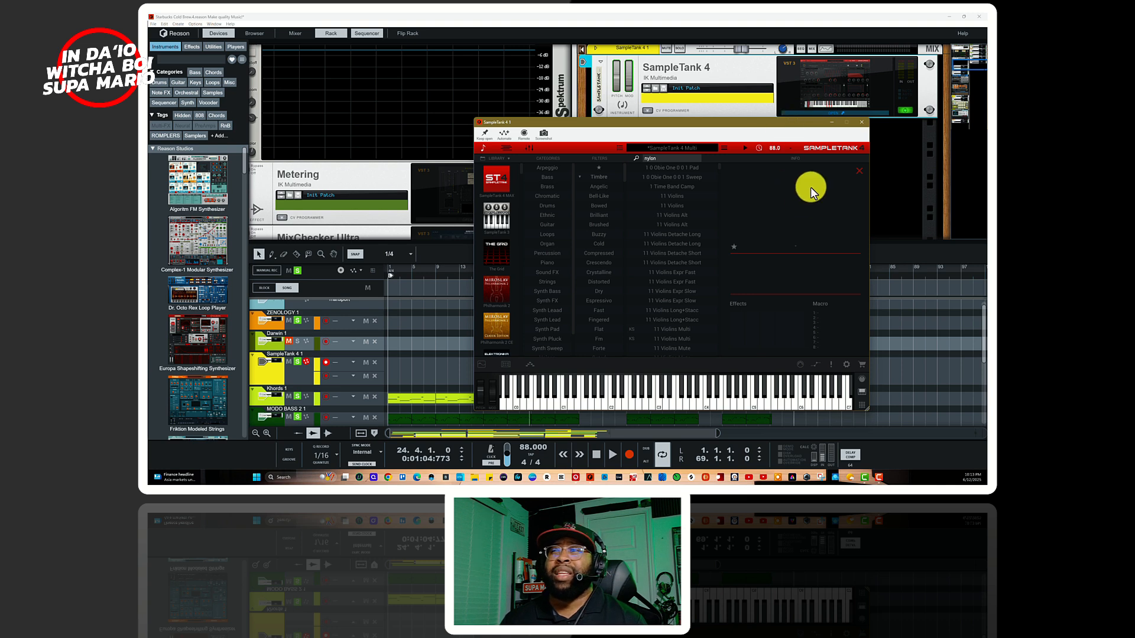
click(861, 122)
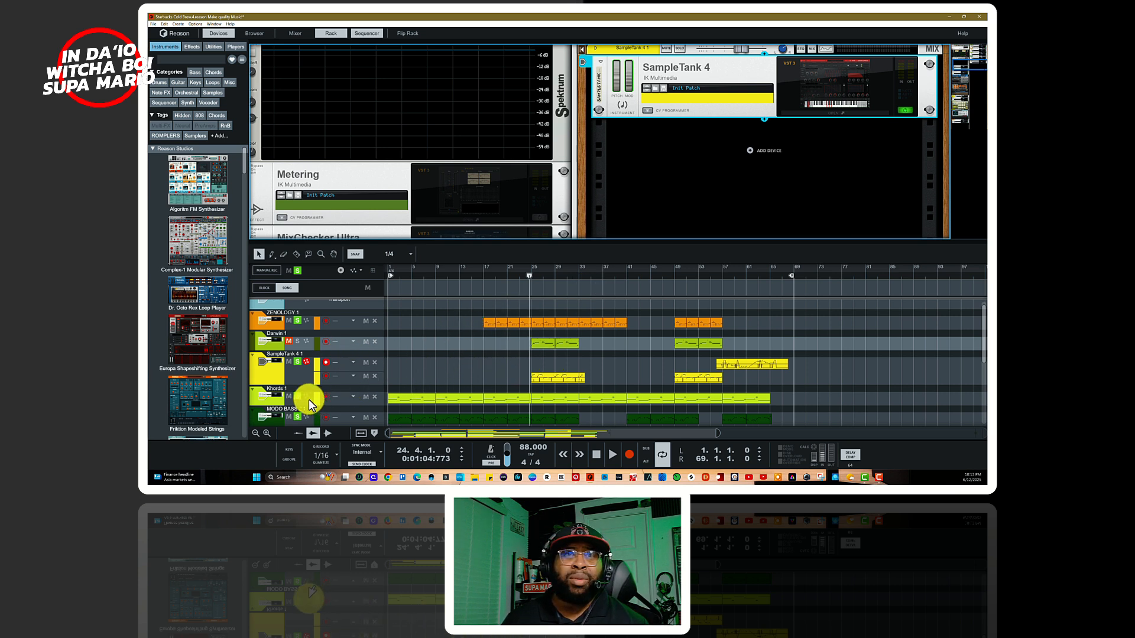
Step: Mute the Dr Bankhead Ganglife Drumset and The Blue Note tracks
scroll(299, 384, down, 5)
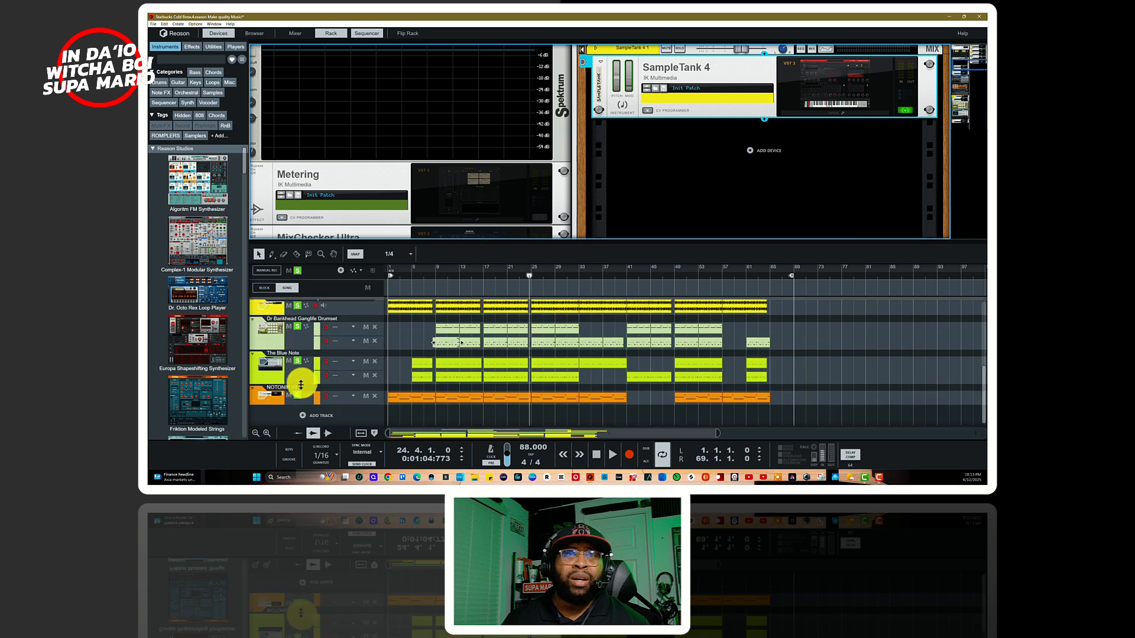
click(288, 326)
click(288, 361)
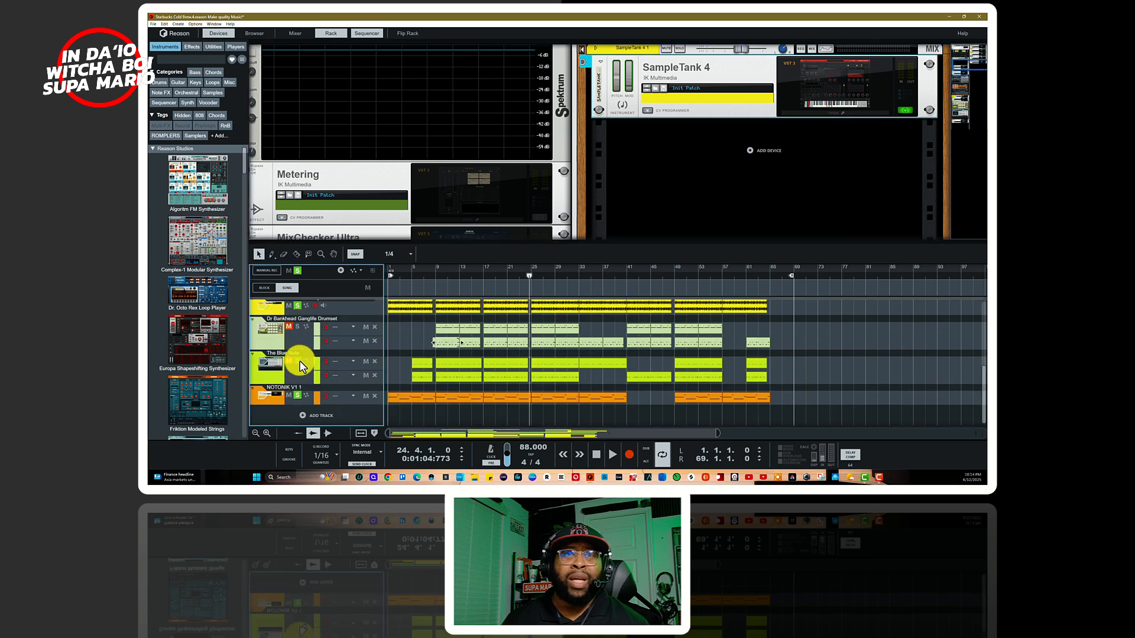
scroll(523, 345, up, 5)
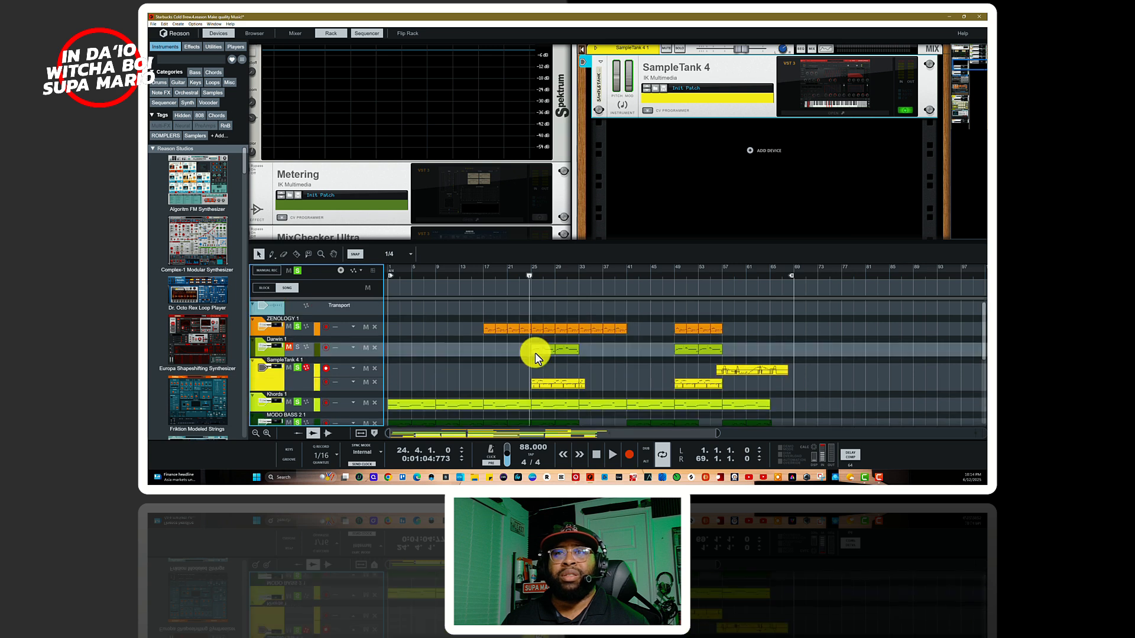
Step: Play from bar 24 without the two drum kits, looking over the clips of the remaining tracks, and stop playback
key(space)
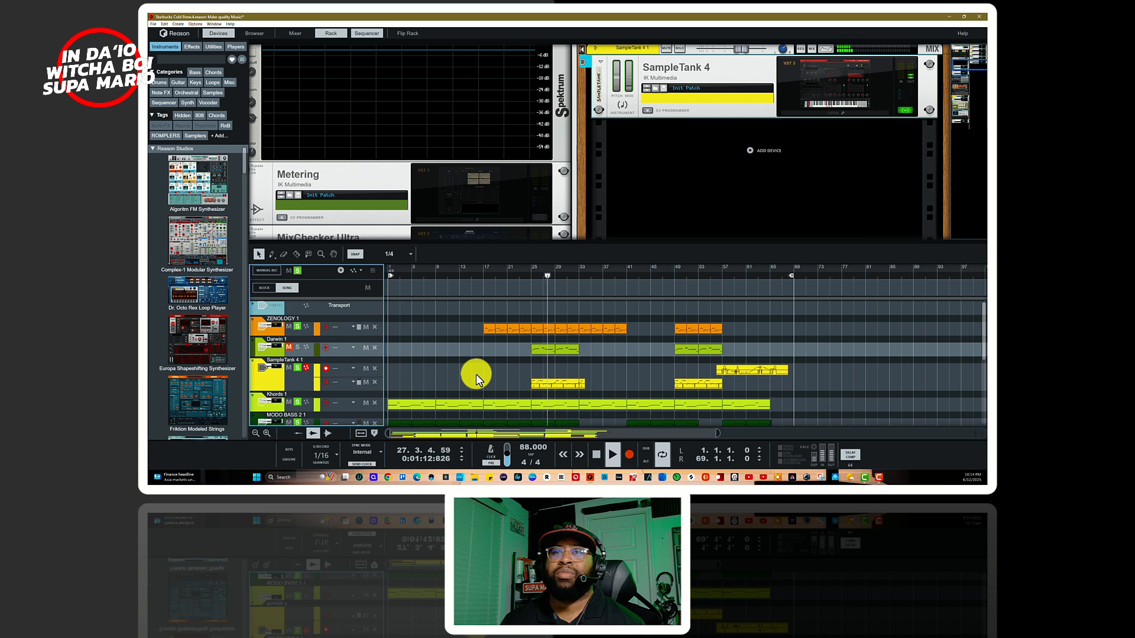
scroll(491, 382, down, 6)
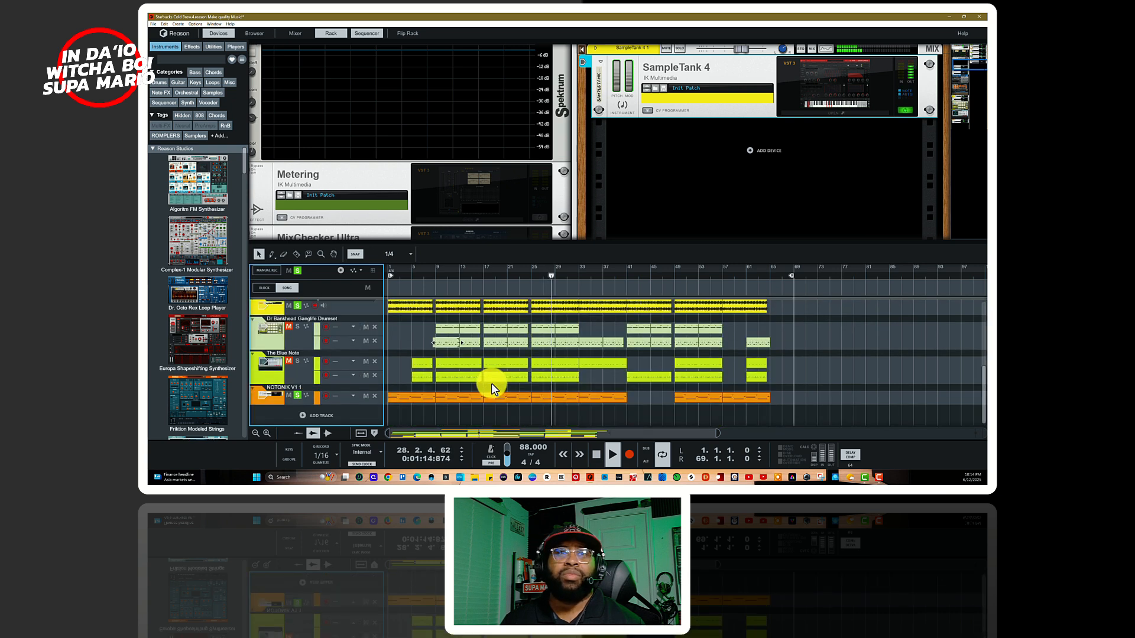
scroll(427, 371, up, 6)
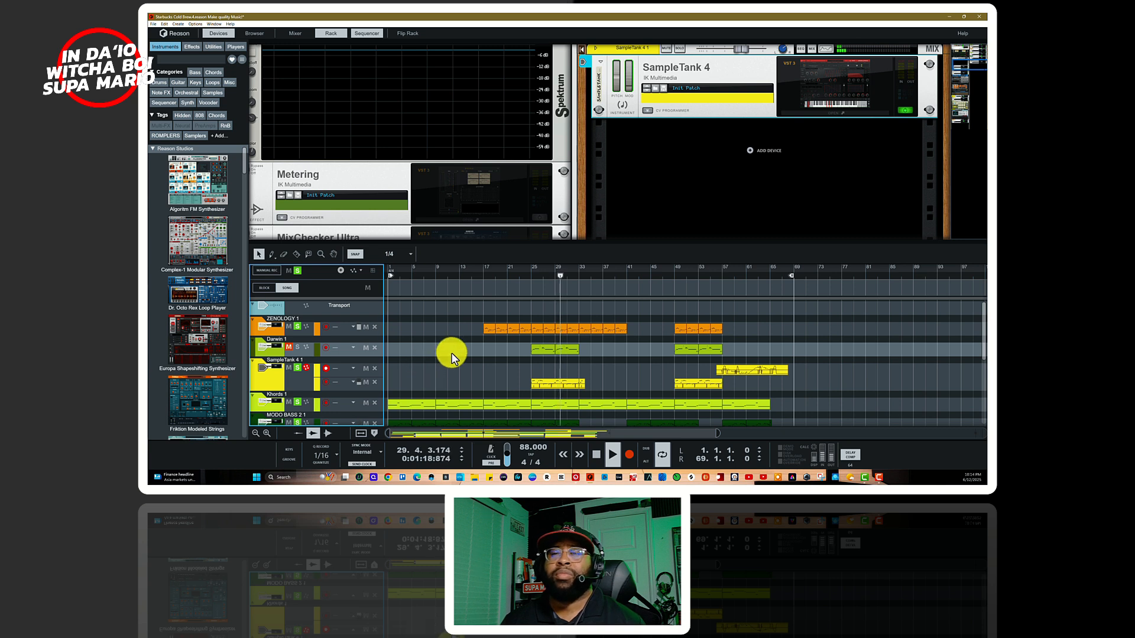
key(space)
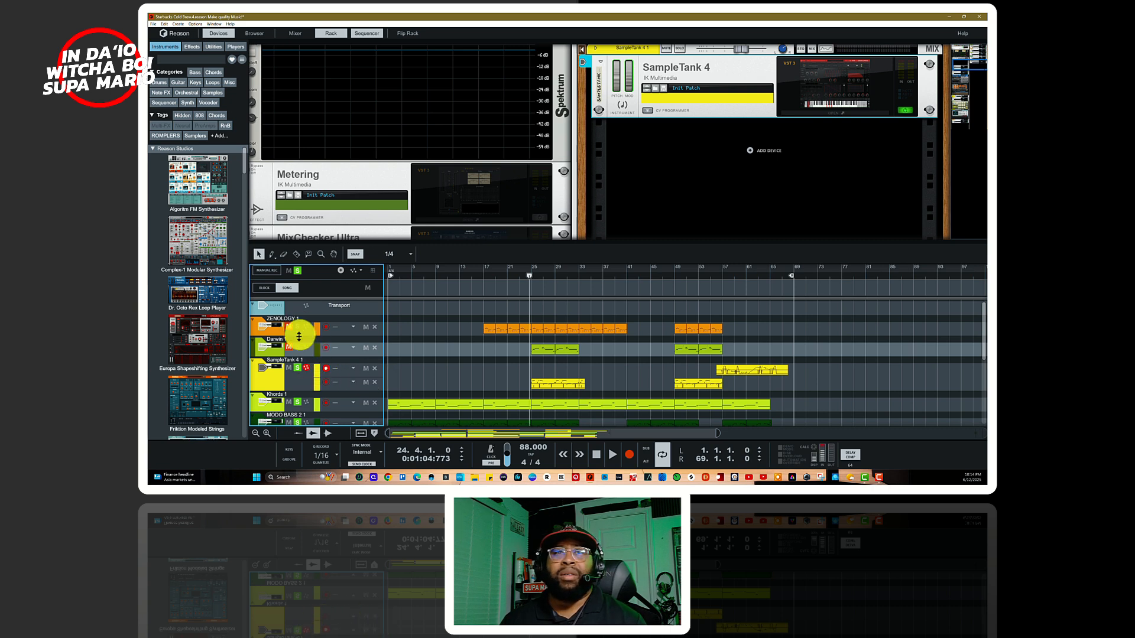
Step: Mute the Khords 1, MODO BASS 2 1 and Dr Groove III Perc Loop tracks and audition SampleTank 4 1 from bar 24
scroll(299, 354, down, 5)
scroll(300, 396, up, 3)
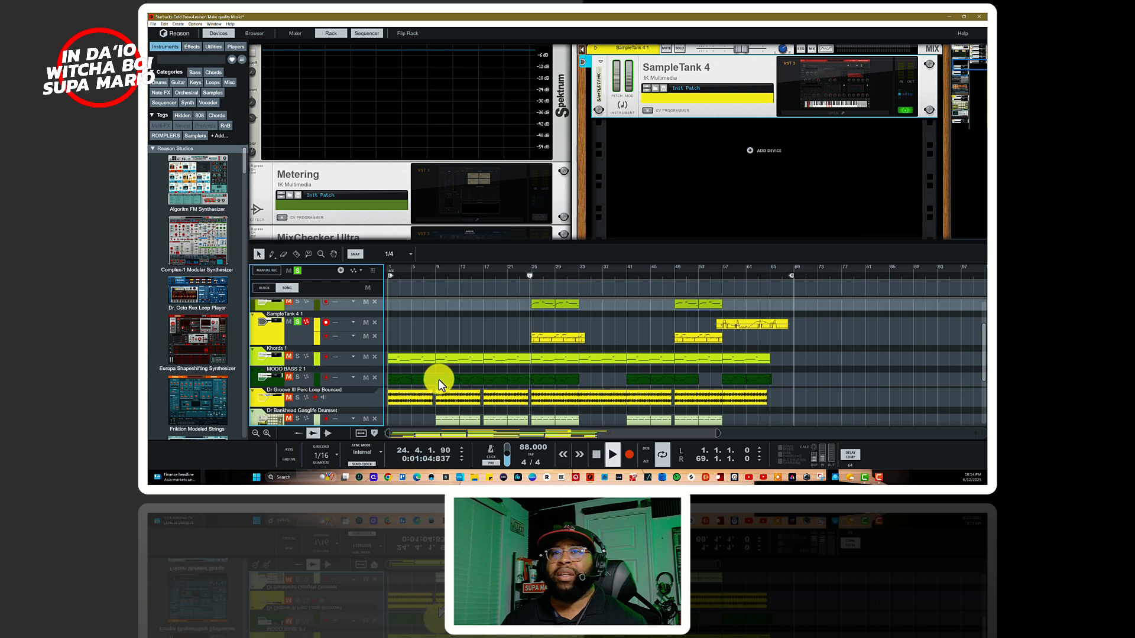
key(space)
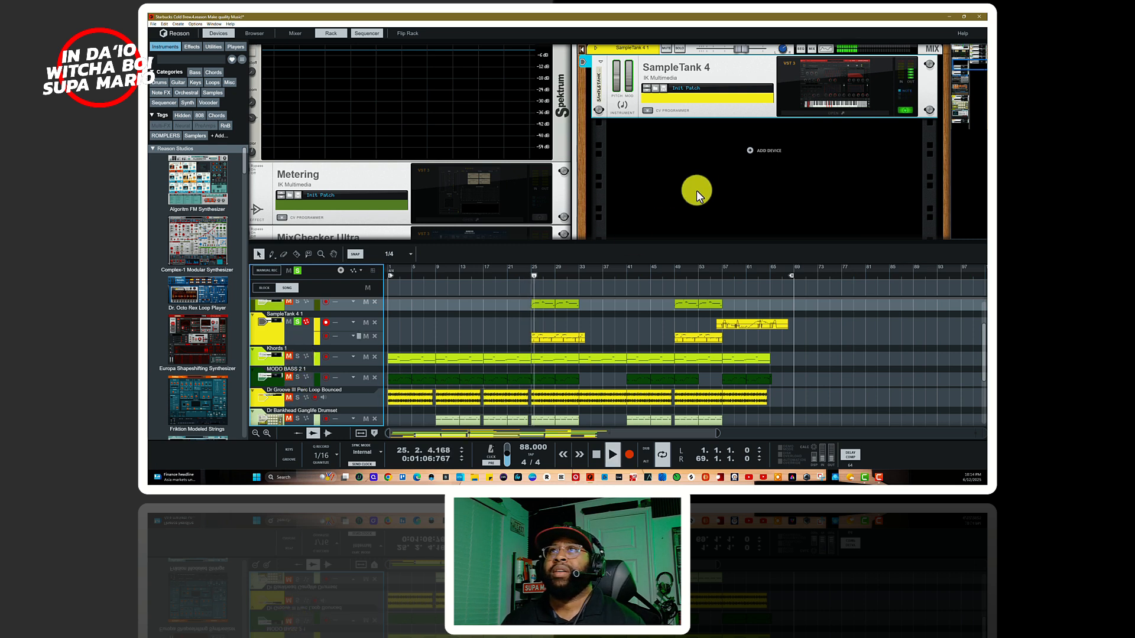
scroll(696, 190, up, 3)
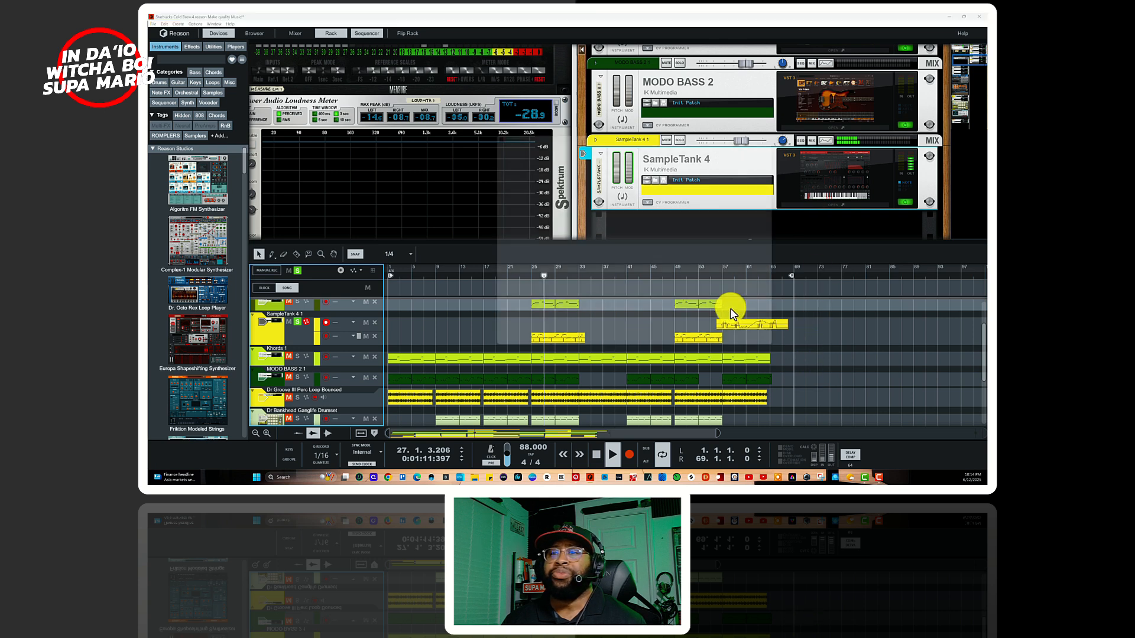
key(space)
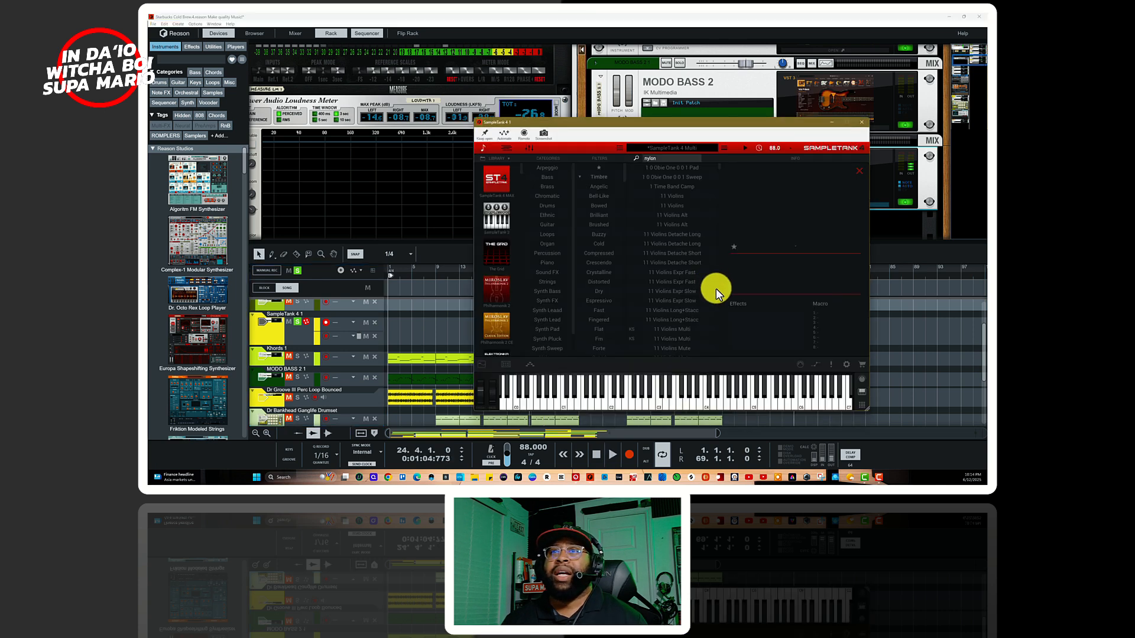
Step: Show the effects rack of SampleTank's Fictional Love instrument, and close both the opened browser window and the plug-in window
click(506, 366)
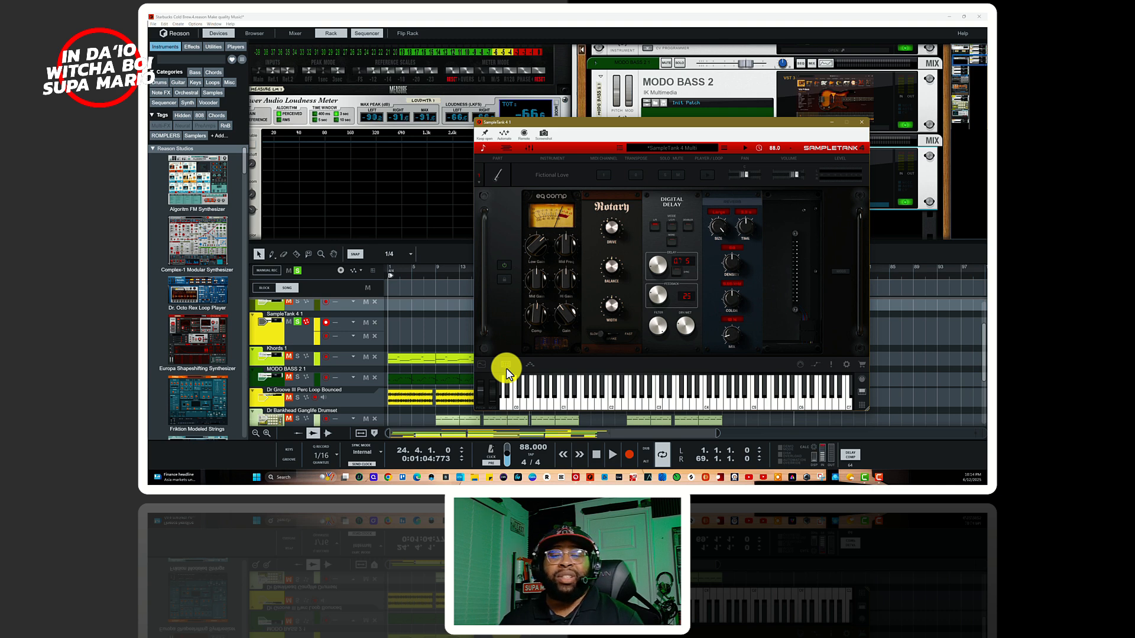
click(387, 477)
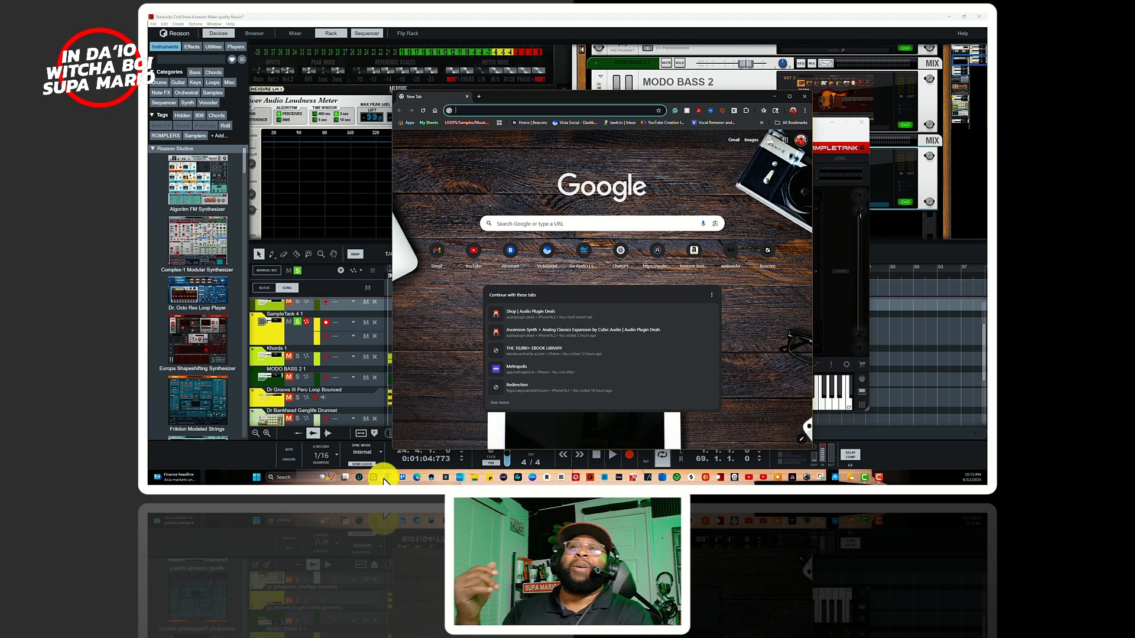
click(800, 90)
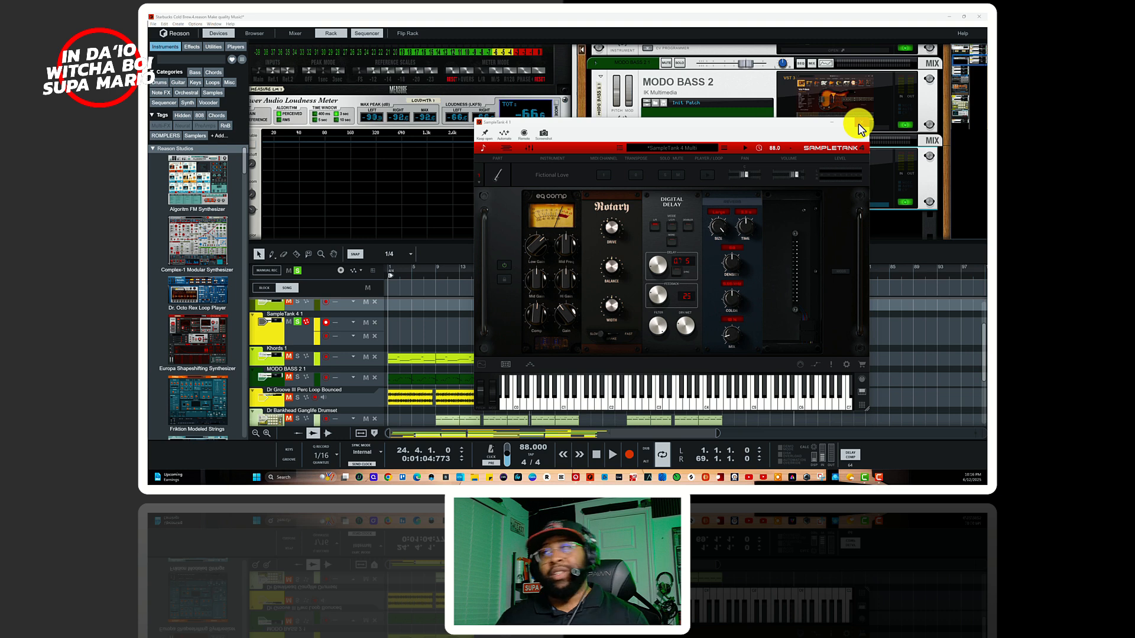
click(863, 123)
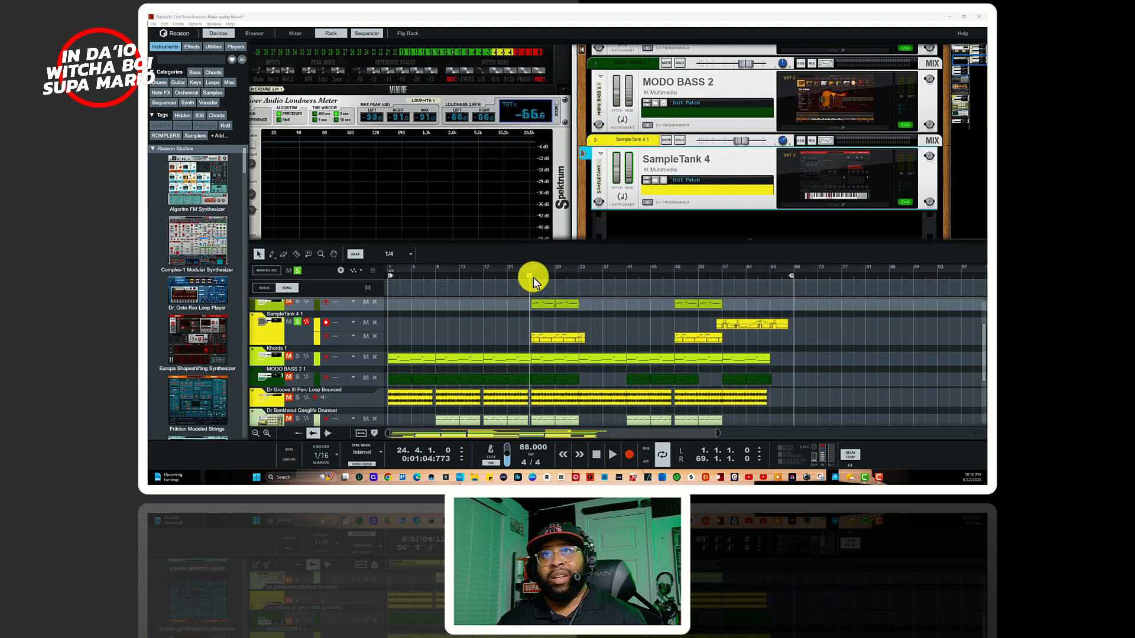
Step: Play the soloed SampleTank 4 1 track from bar 24, adding ZENOLOGY 1 to the solo during playback
key(space)
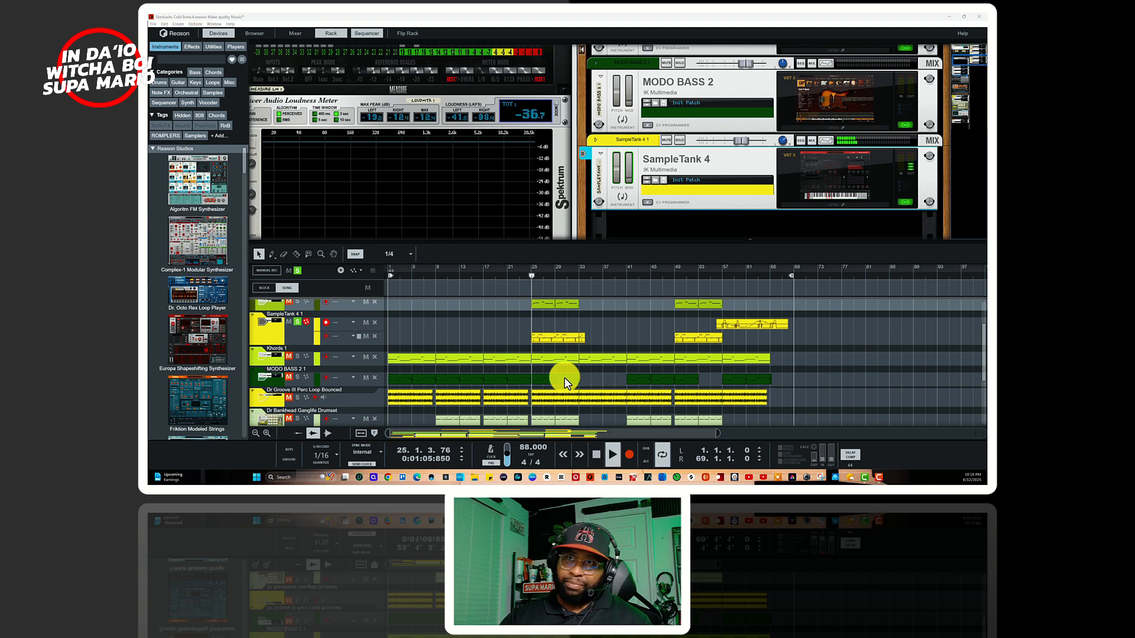
scroll(340, 360, up, 2)
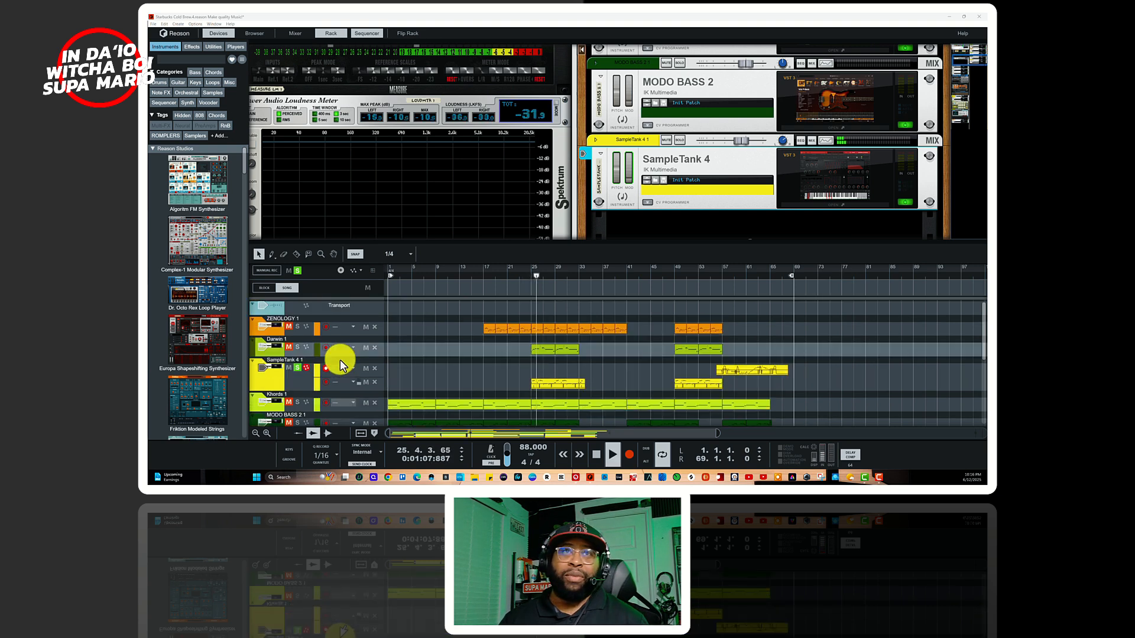
click(297, 326)
scroll(307, 374, down, 3)
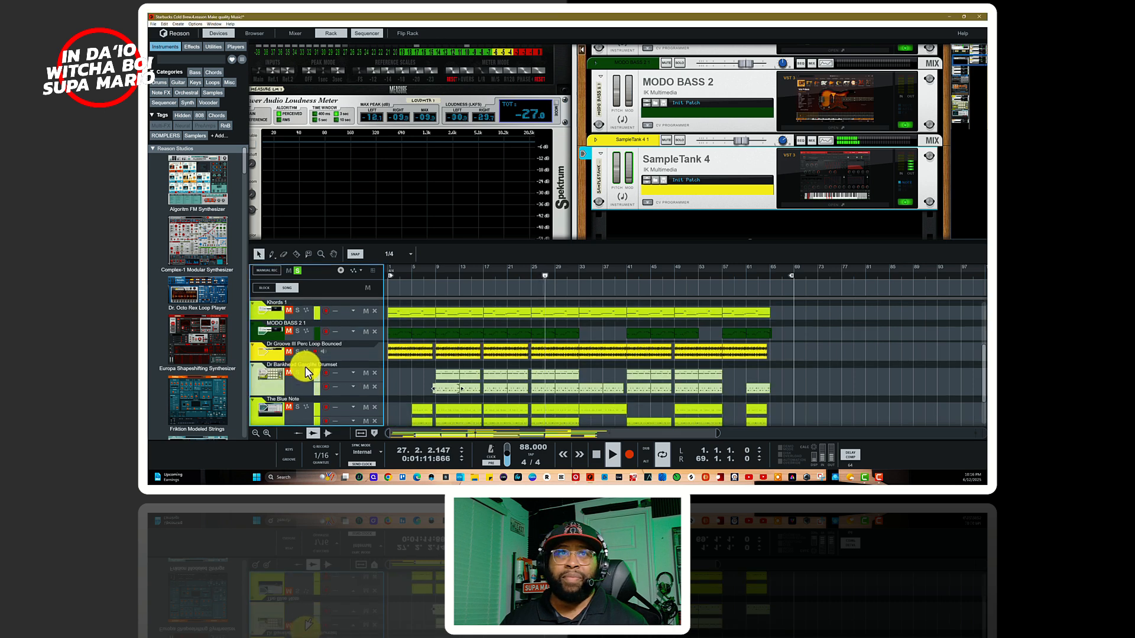
scroll(298, 370, down, 2)
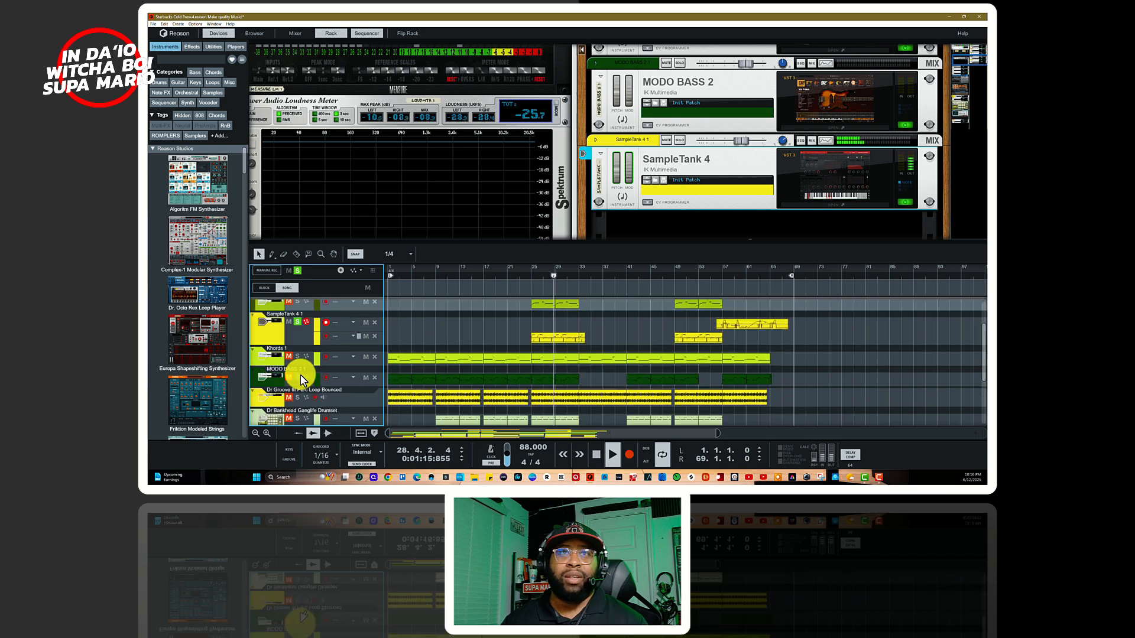
scroll(300, 378, up, 5)
scroll(303, 362, down, 3)
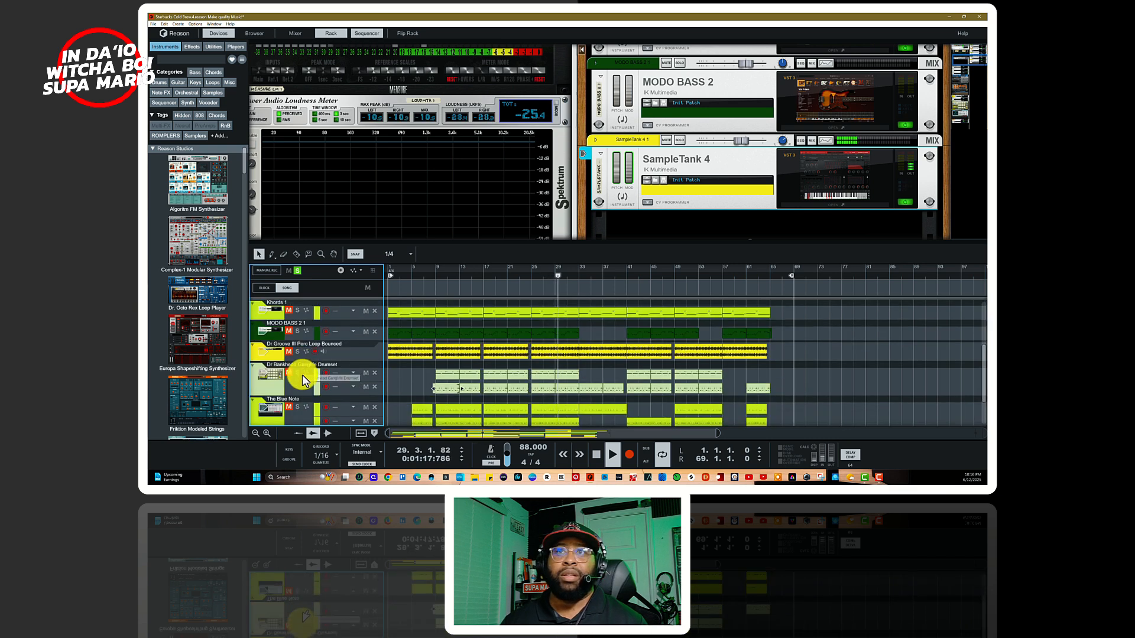
Step: Add Khords 1, MODO BASS 2 1, Dr Bankhead Ganglife Drumset, The Blue Note and Dr Groove III Perc Loop to the solo, and stop playback
click(297, 311)
click(296, 330)
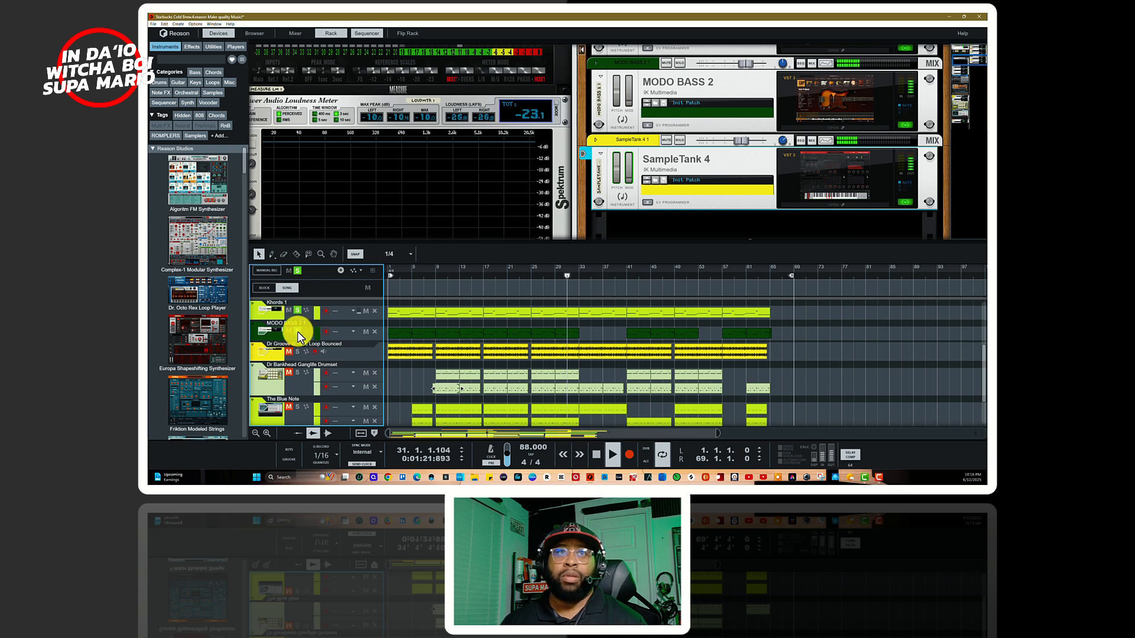
click(297, 373)
click(296, 407)
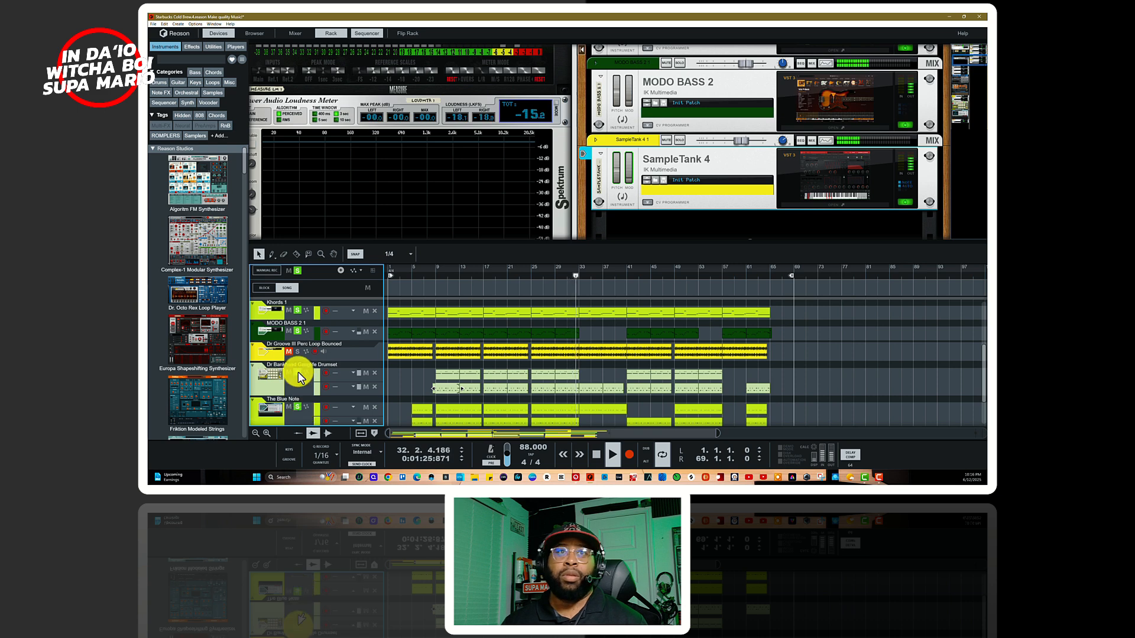
click(296, 351)
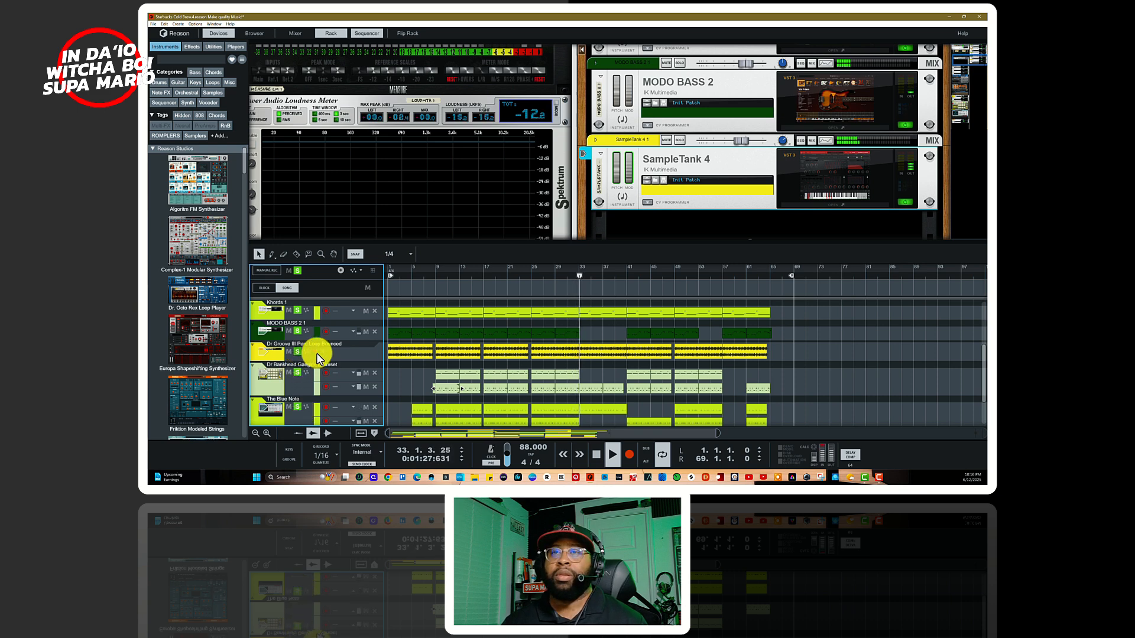
key(space)
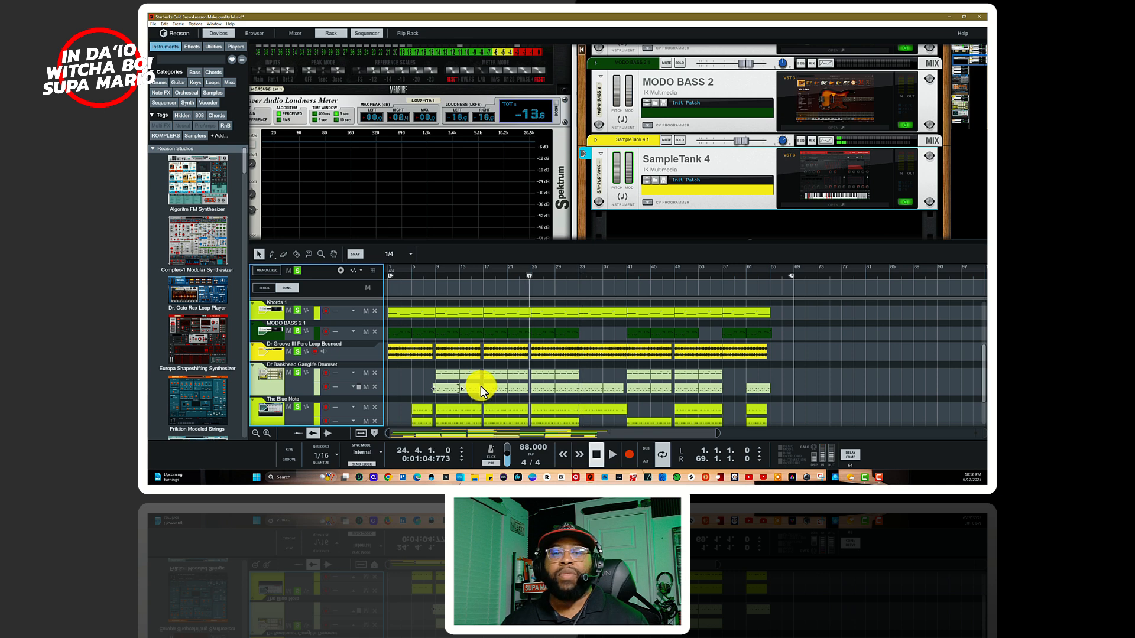
Step: Clear all track solos and open the KORG Darwin instrument's plug-in window from the rack
scroll(505, 400, up, 5)
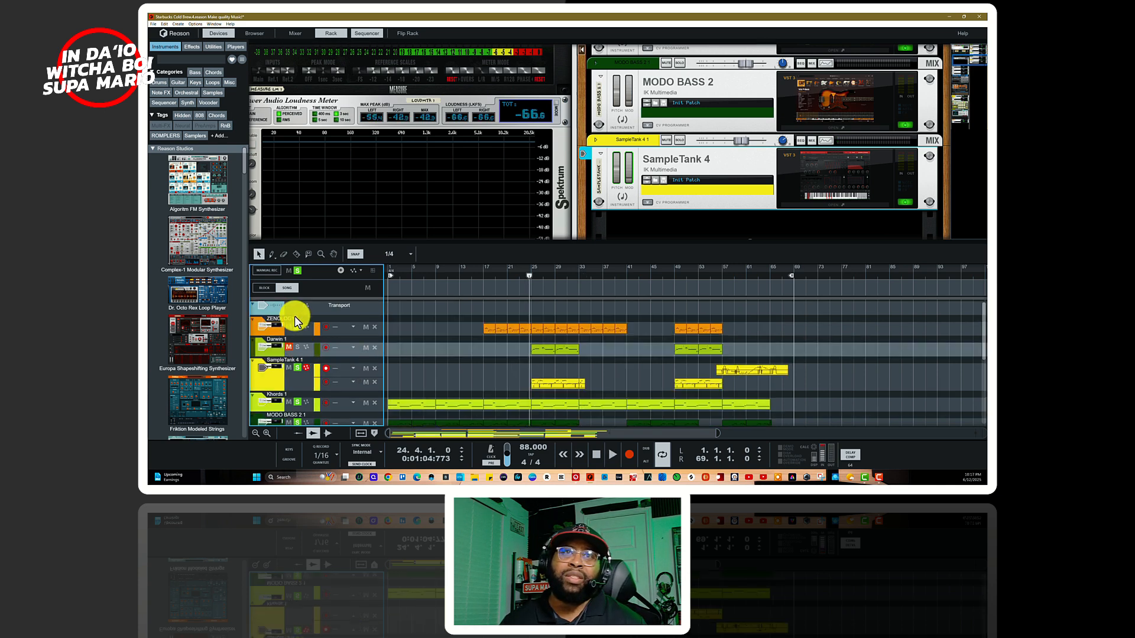
click(298, 270)
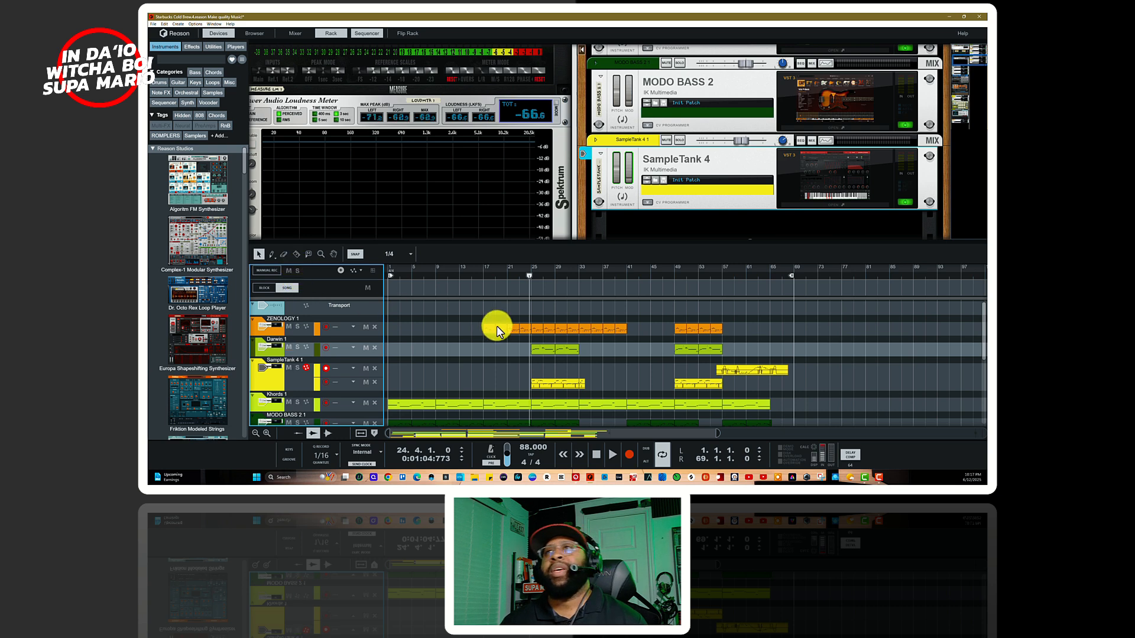
scroll(756, 202, up, 5)
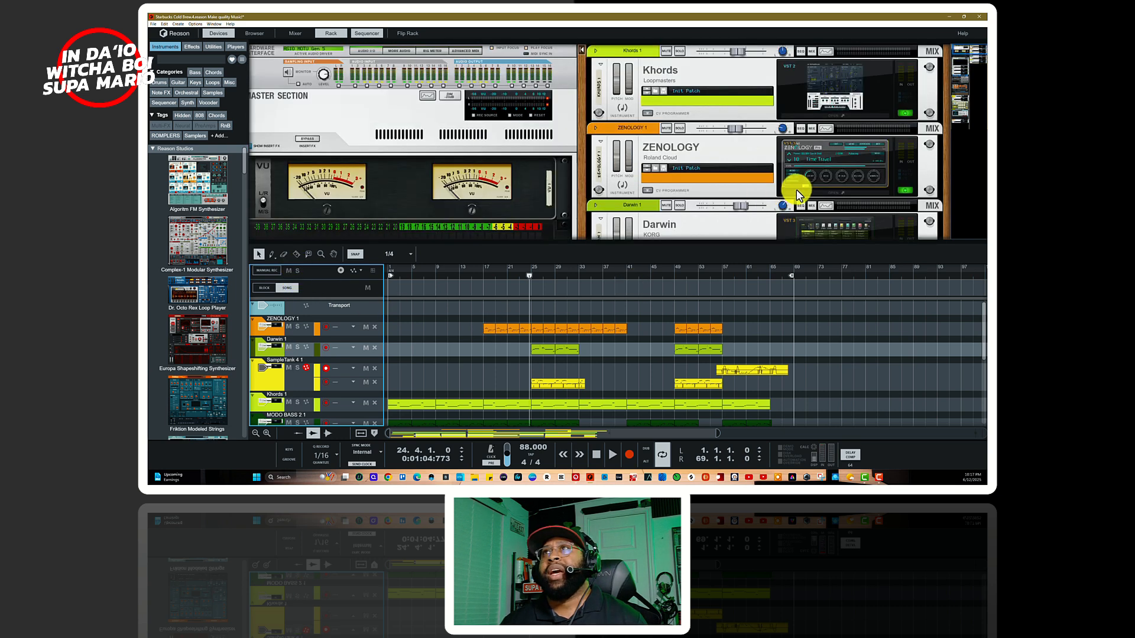
scroll(796, 189, down, 6)
scroll(796, 189, up, 3)
click(828, 177)
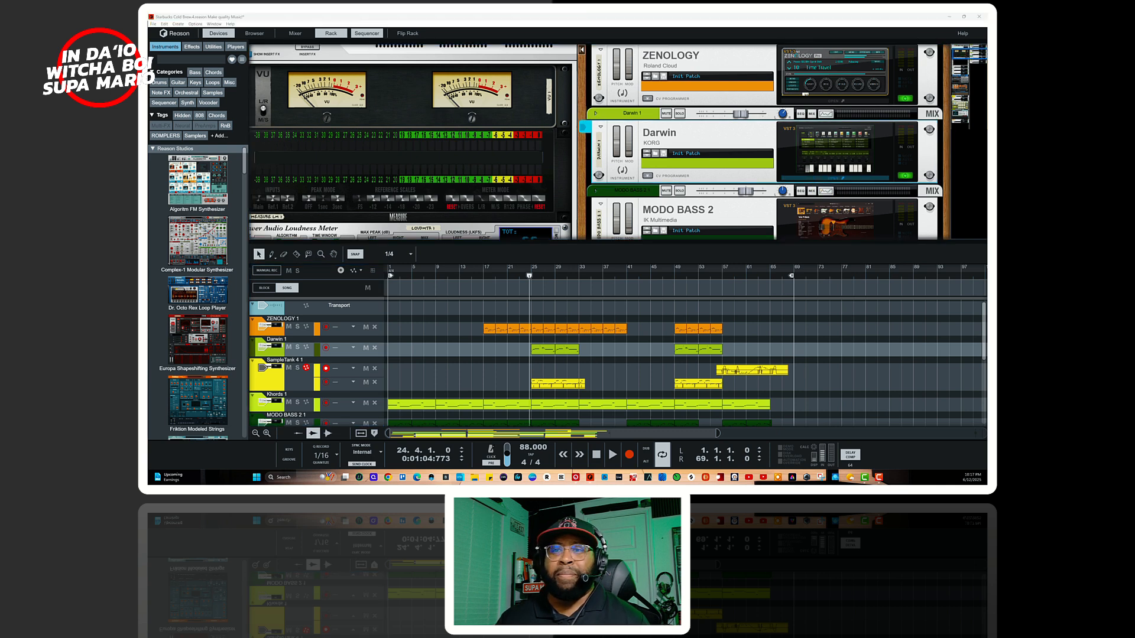
drag(659, 456, 645, 195)
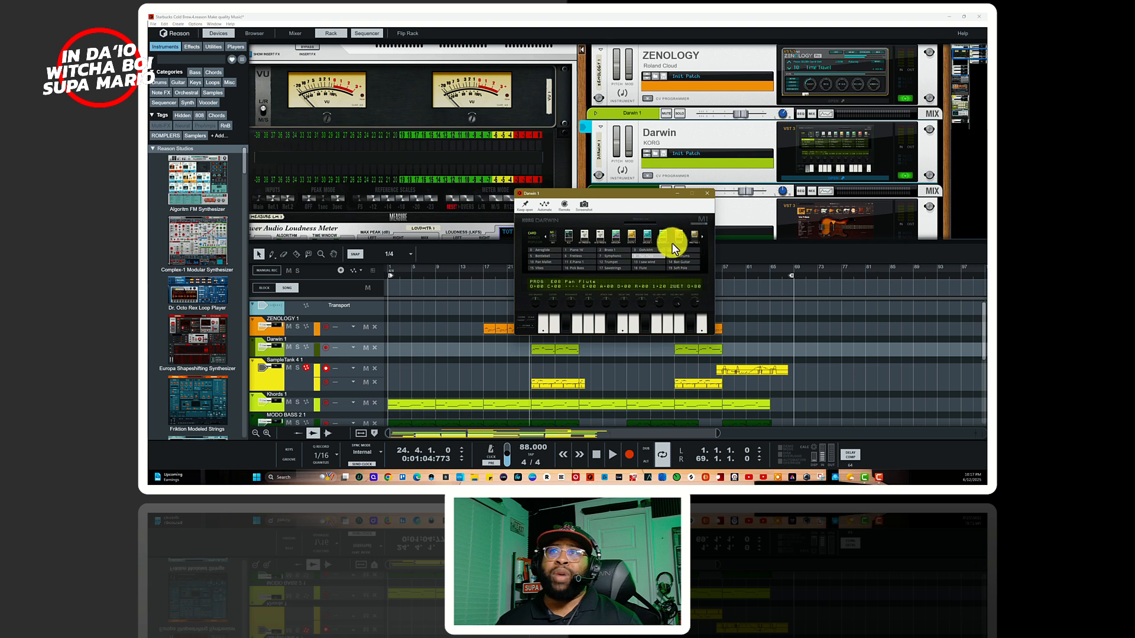
Step: Browse Darwin's sound cards and program list around the Pan Flute patch, and close the plug-in window
click(701, 237)
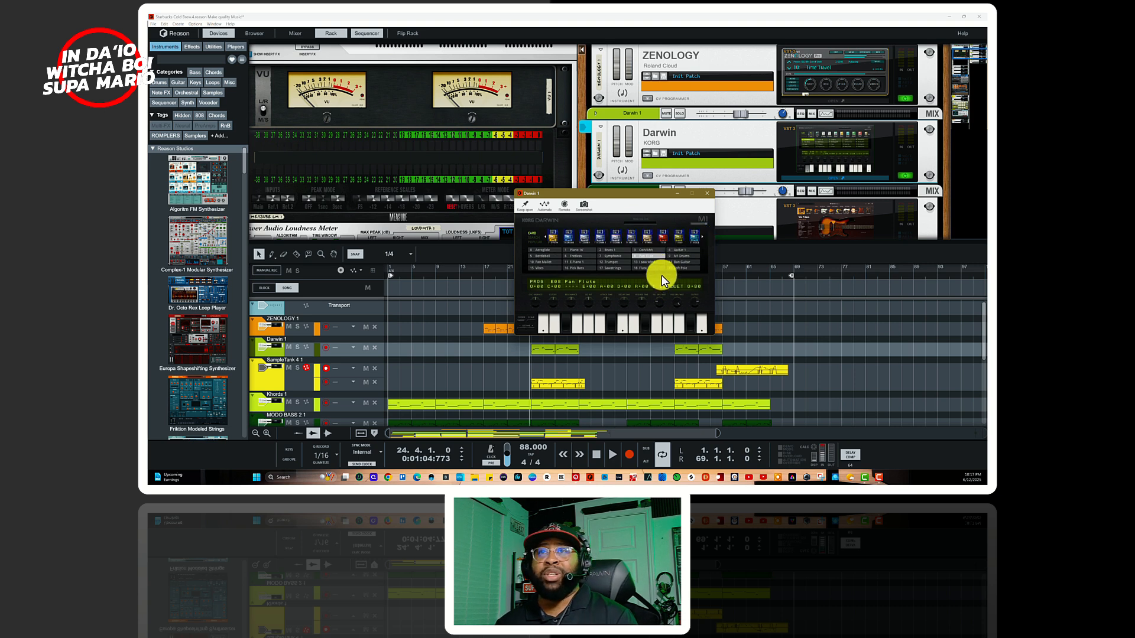
scroll(662, 276, down, 10)
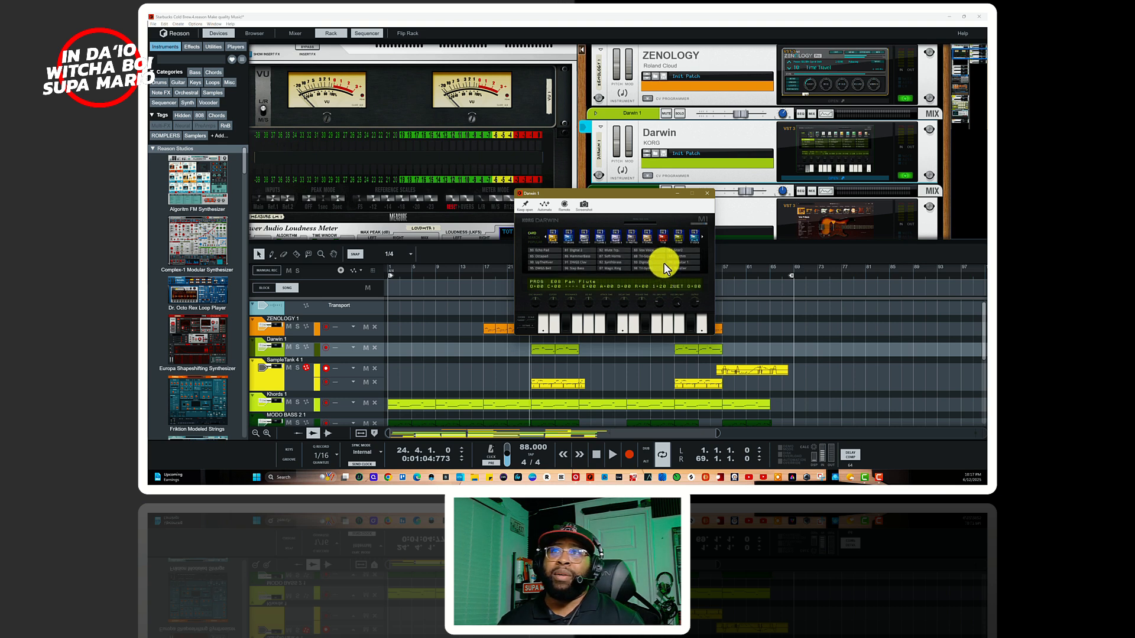
scroll(666, 265, down, 4)
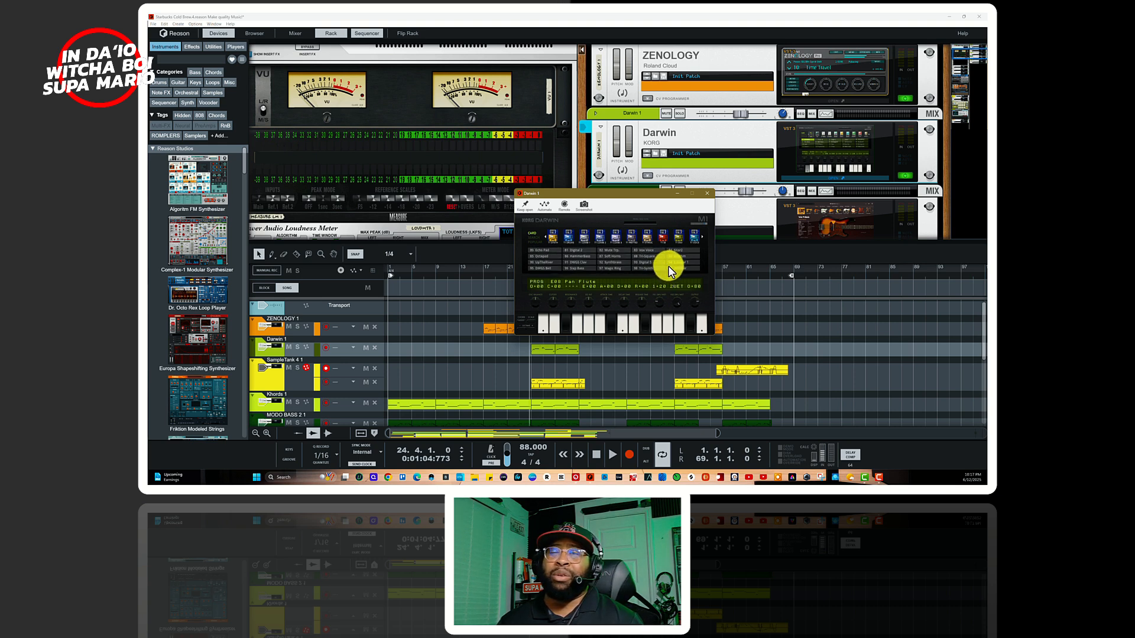
scroll(668, 264, up, 15)
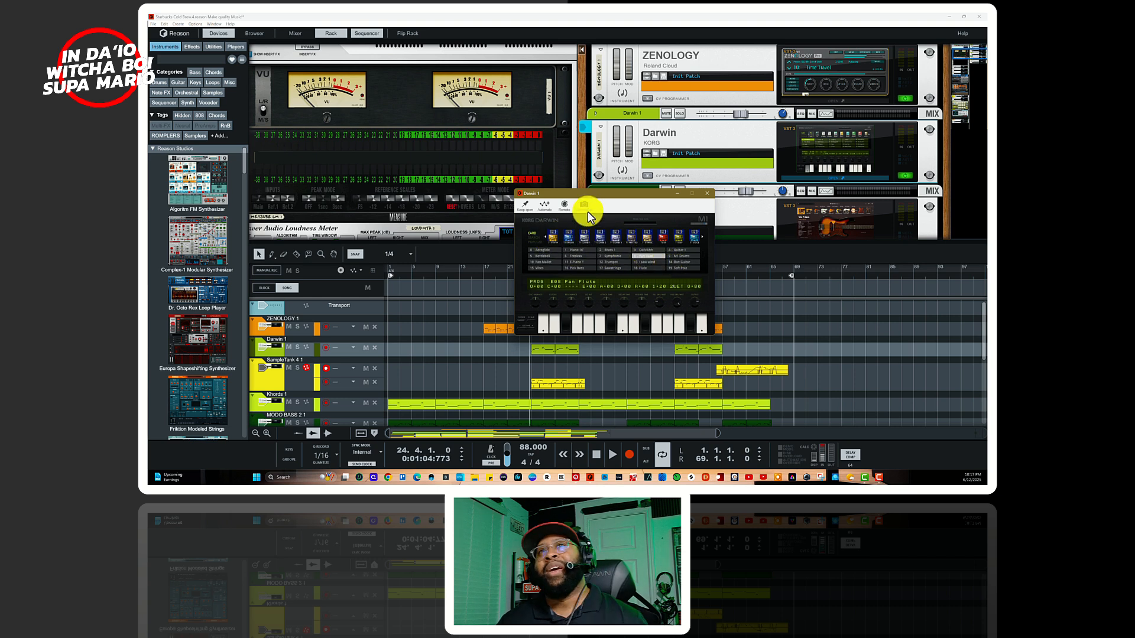
drag(587, 194, 635, 275)
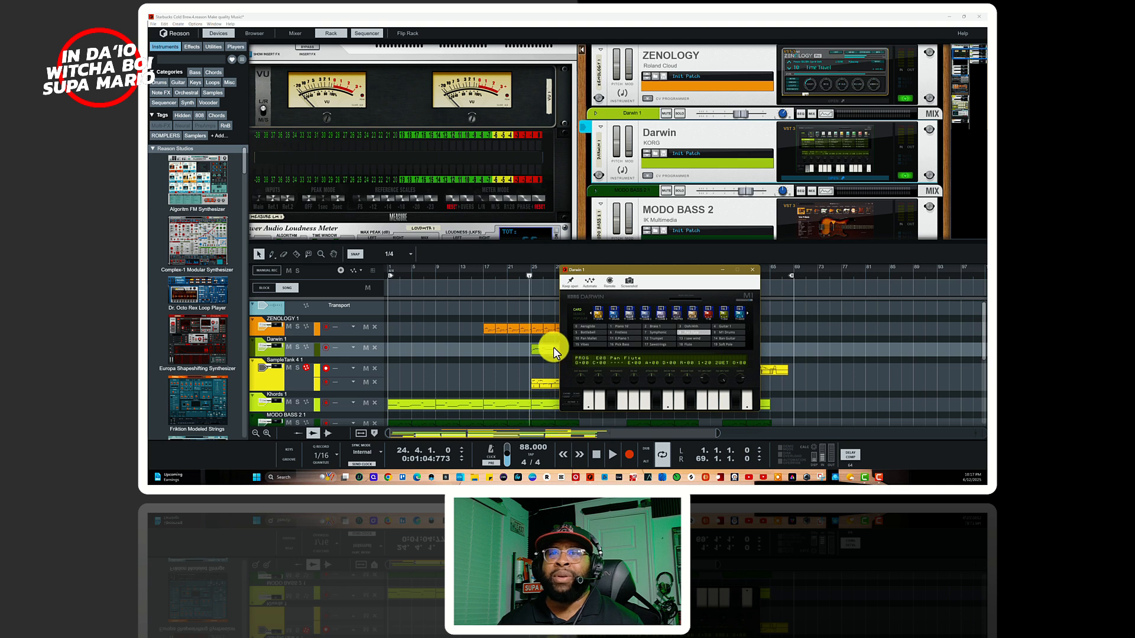
click(746, 269)
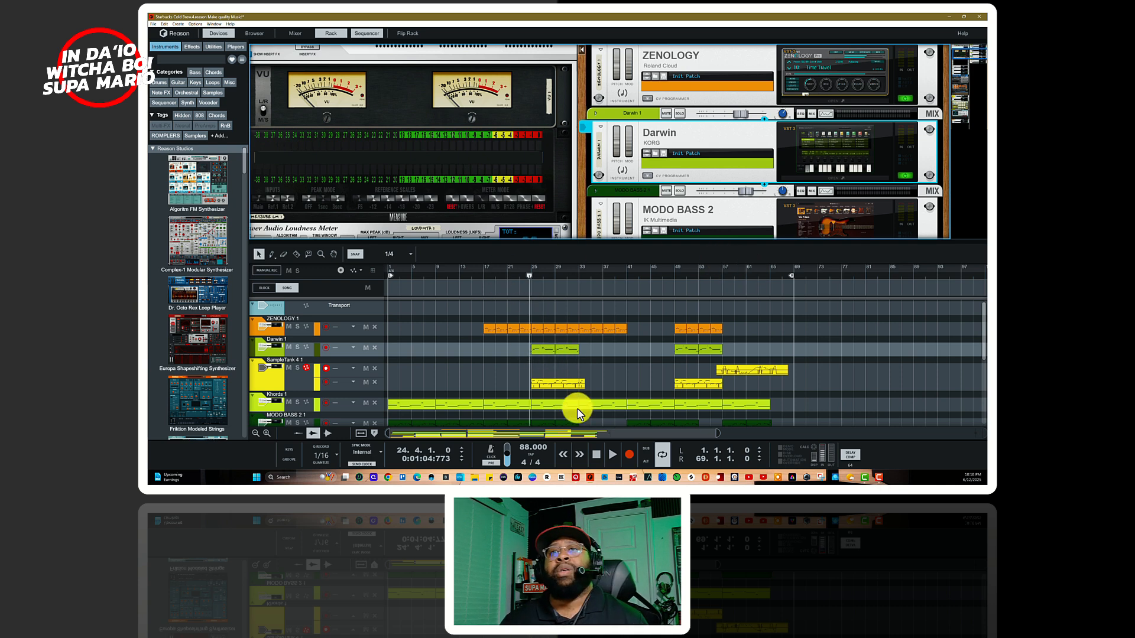
Step: Play from bar 24 with the sequencer at full height, solo the Darwin 1 track to audition it, and stop
key(space)
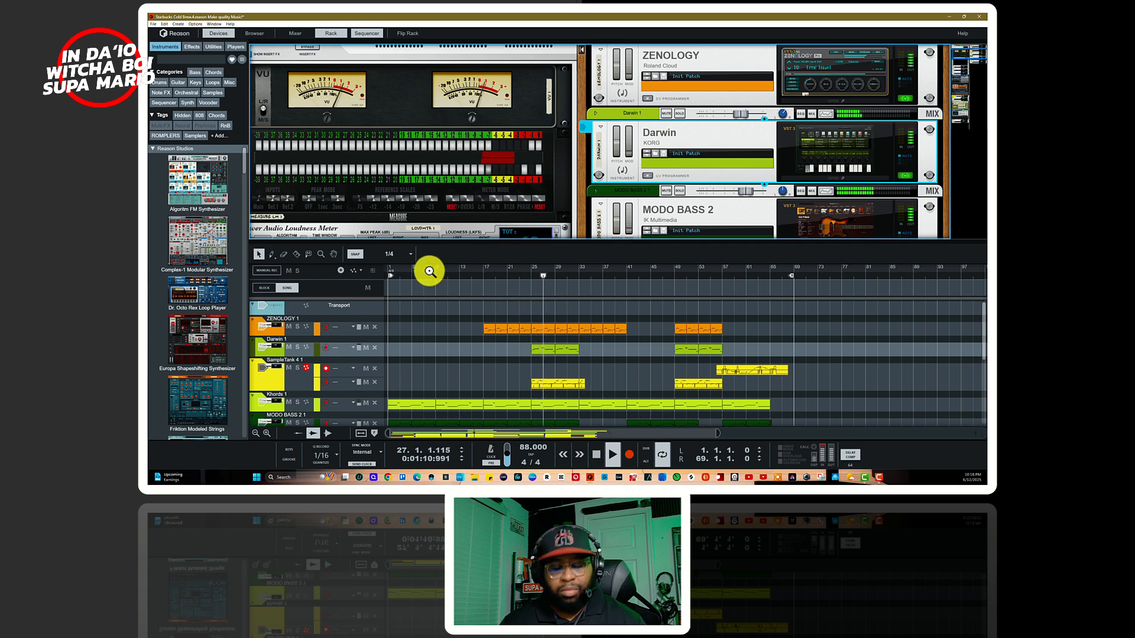
key(F7)
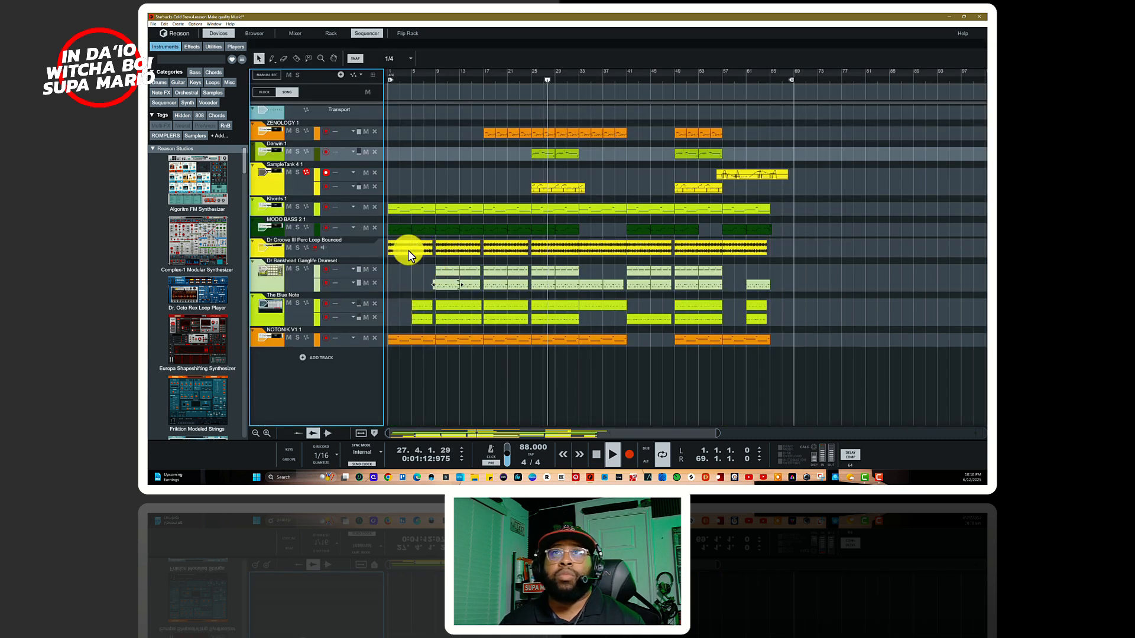
click(297, 151)
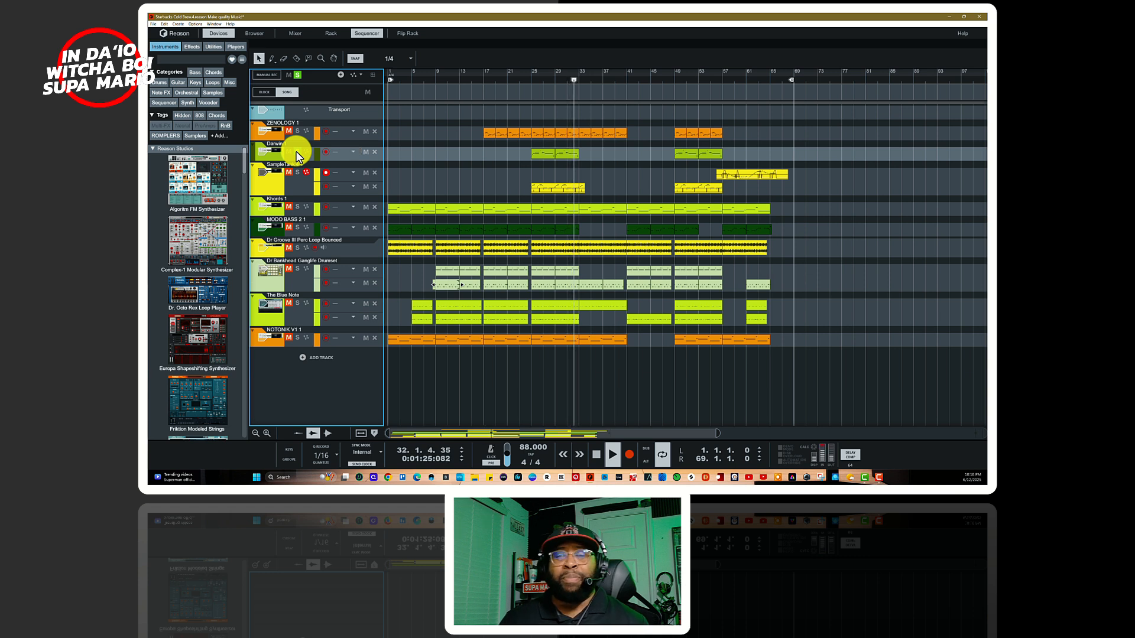
key(space)
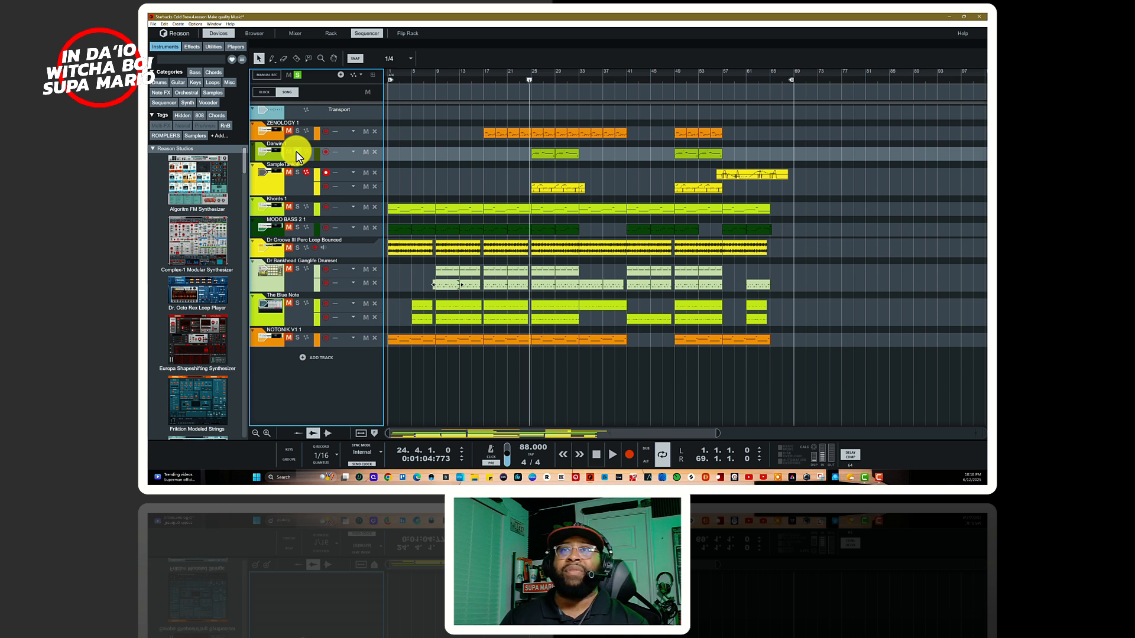
Step: Remove the solo from Darwin 1 and play the full mix from bar 25, stopping partway
click(298, 152)
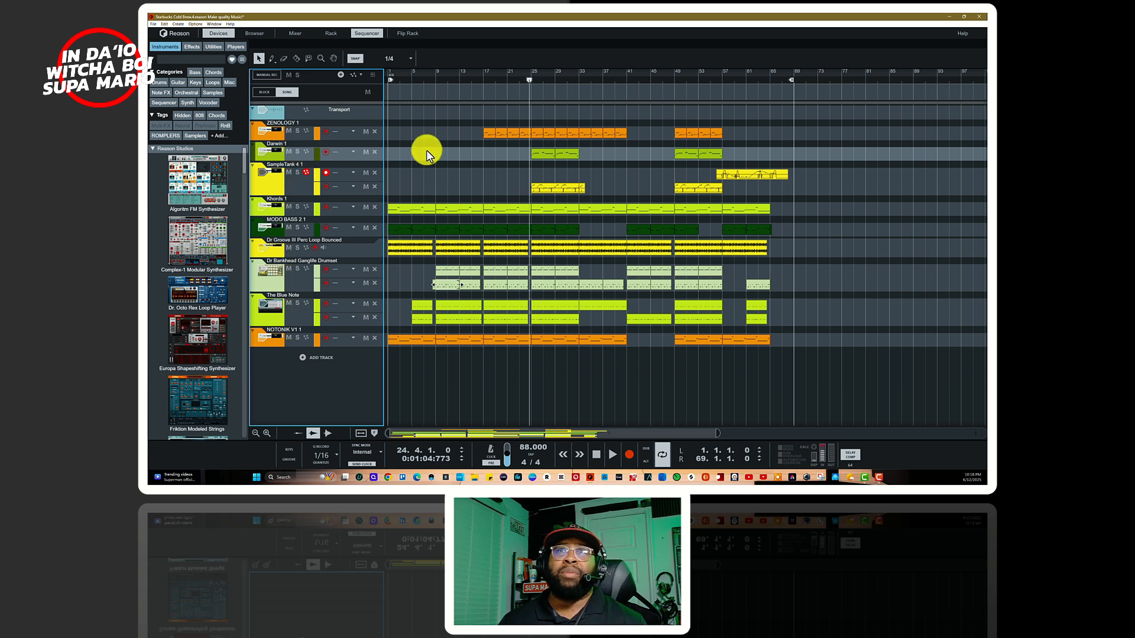
click(532, 82)
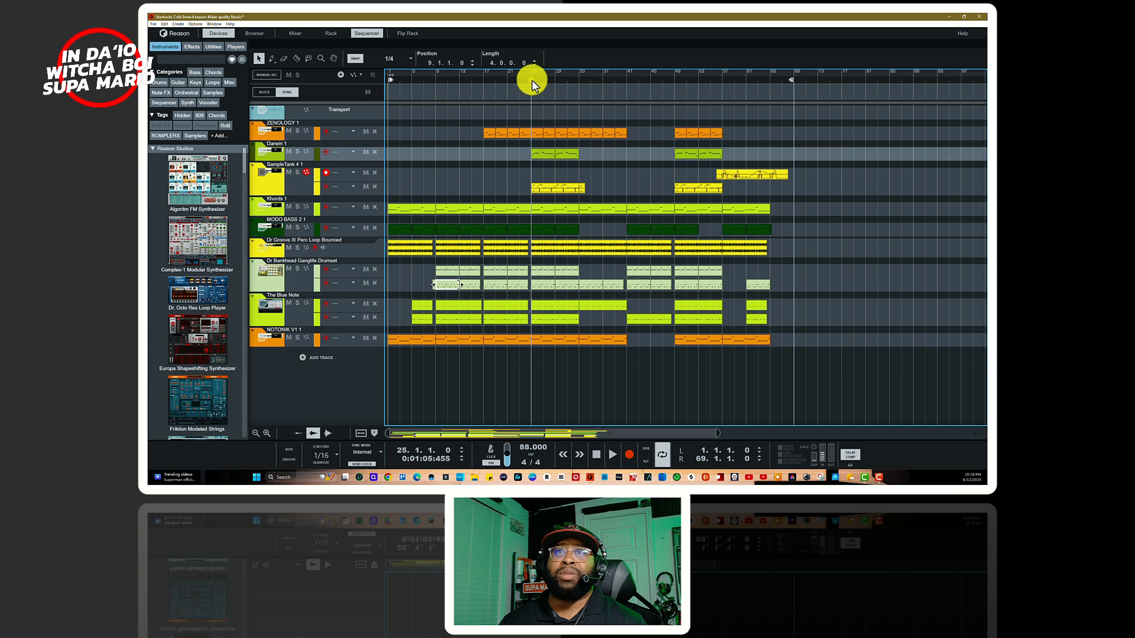
key(space)
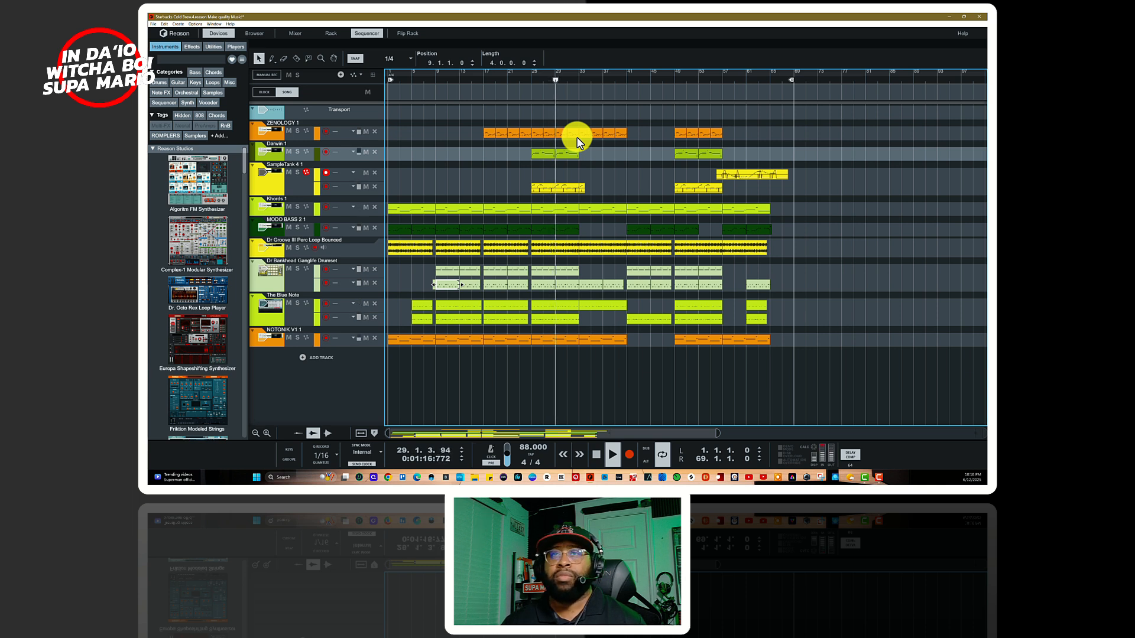
key(space)
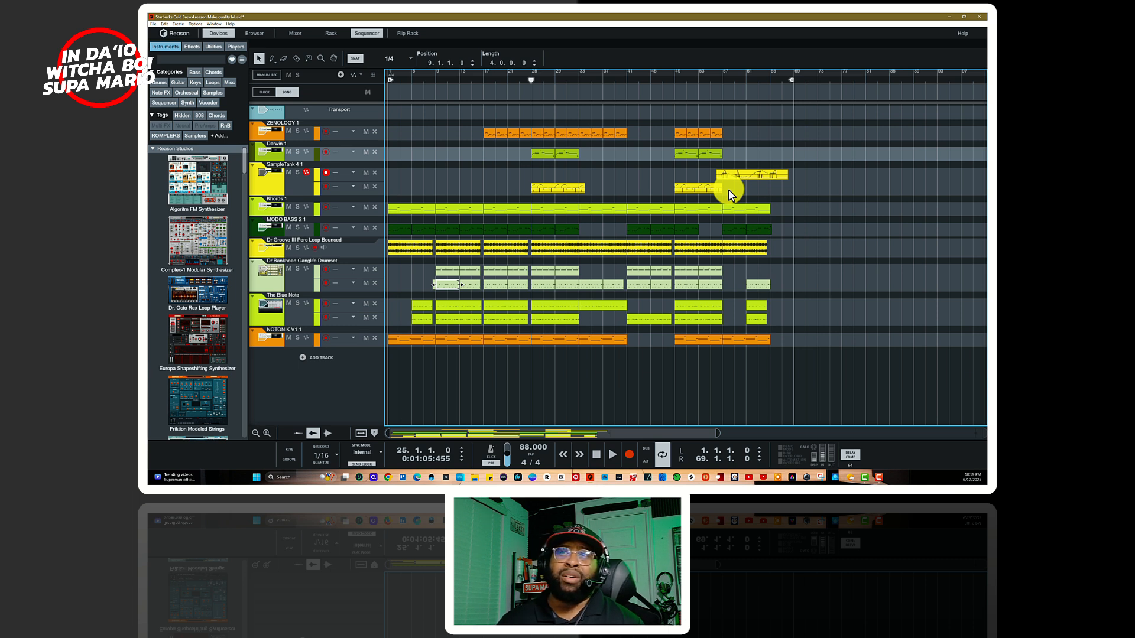
Step: Play the song's ending with the last SampleTank 4 1 clip from bar 56, and return the playhead to the song start
click(720, 77)
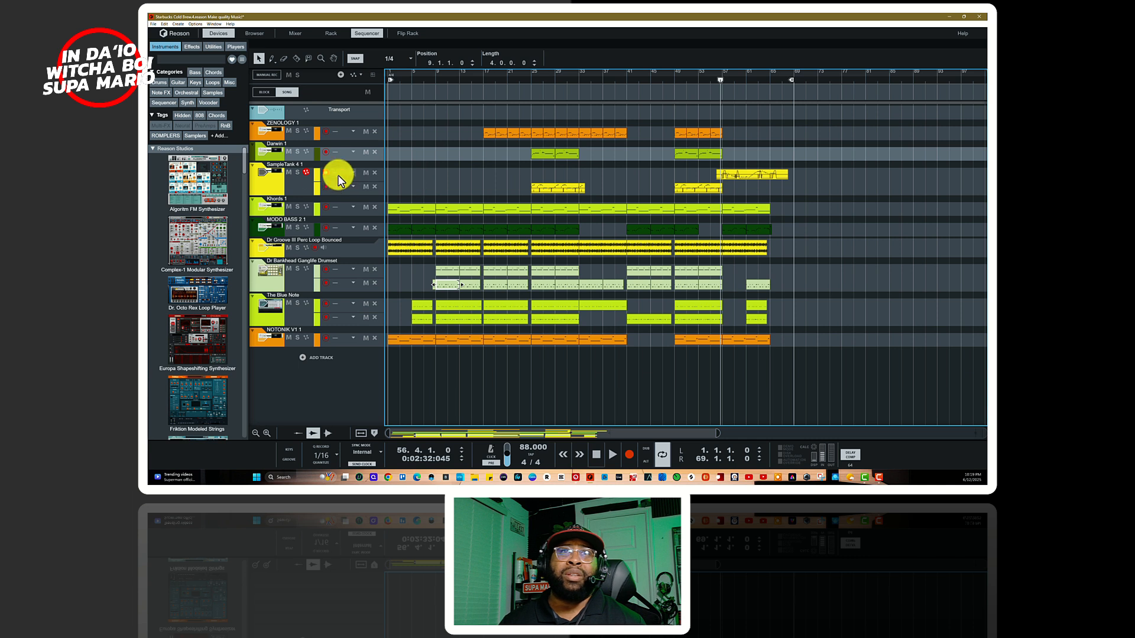
click(300, 175)
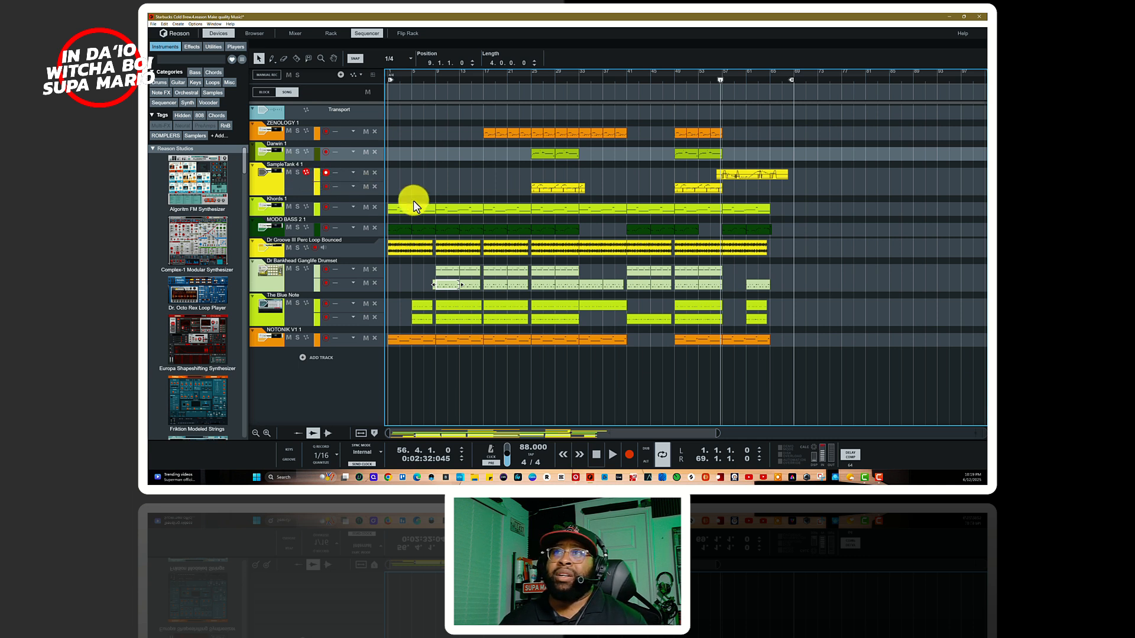
click(715, 84)
key(space)
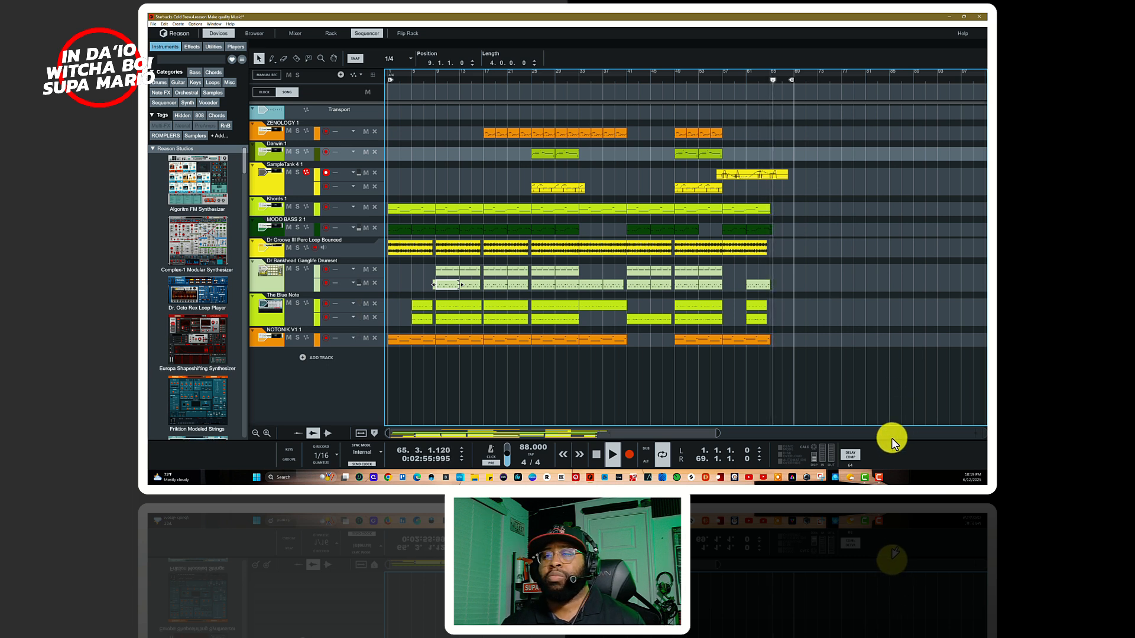
key(space)
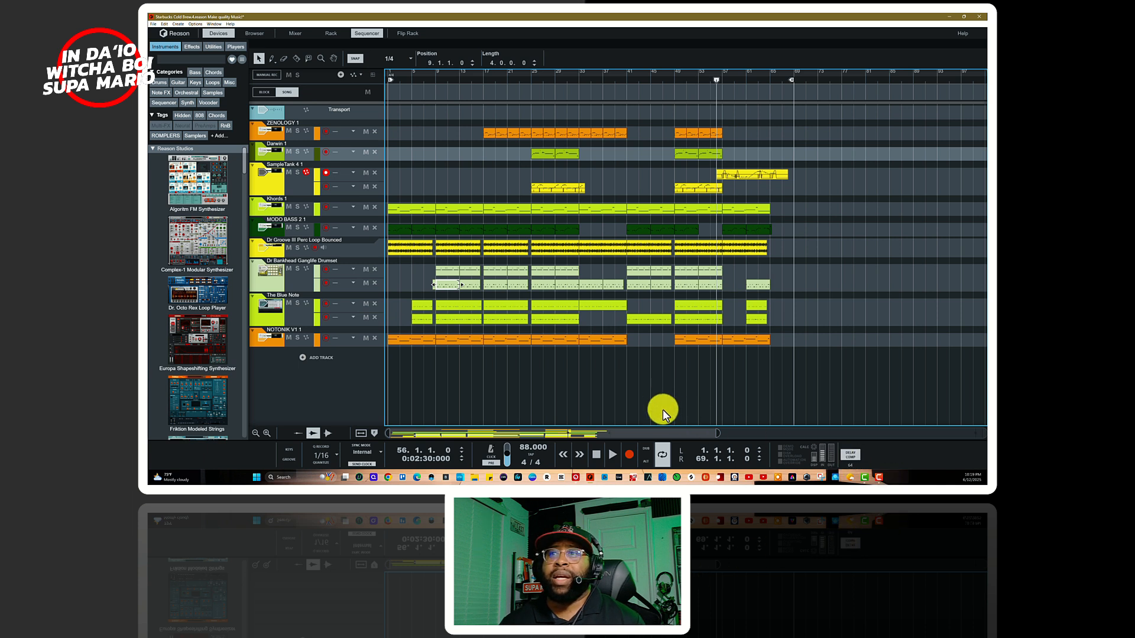
click(596, 455)
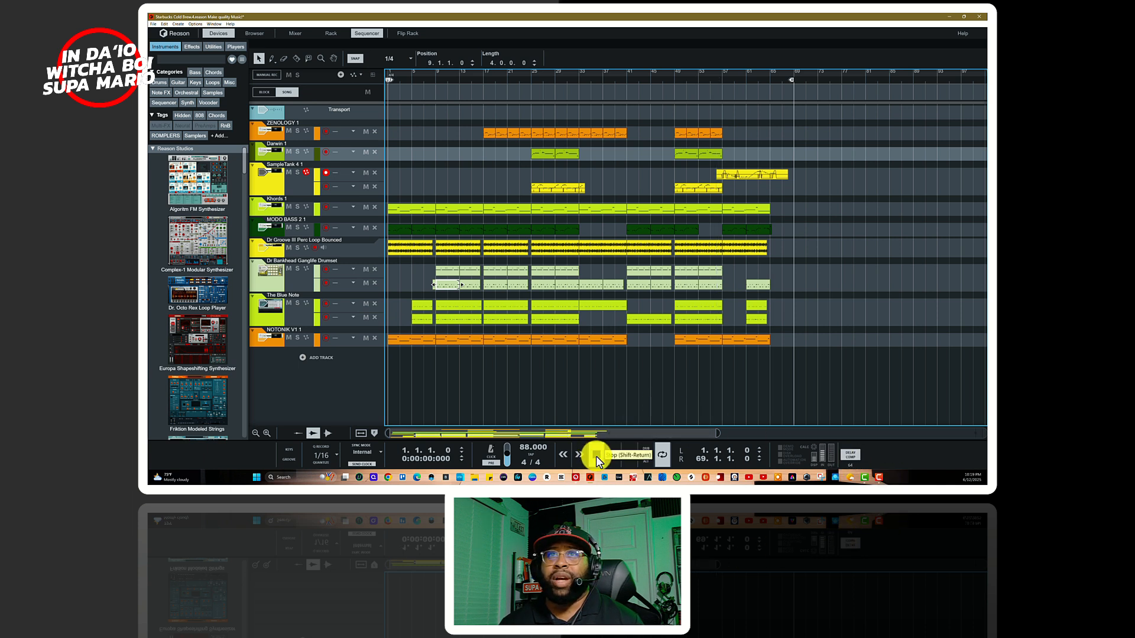